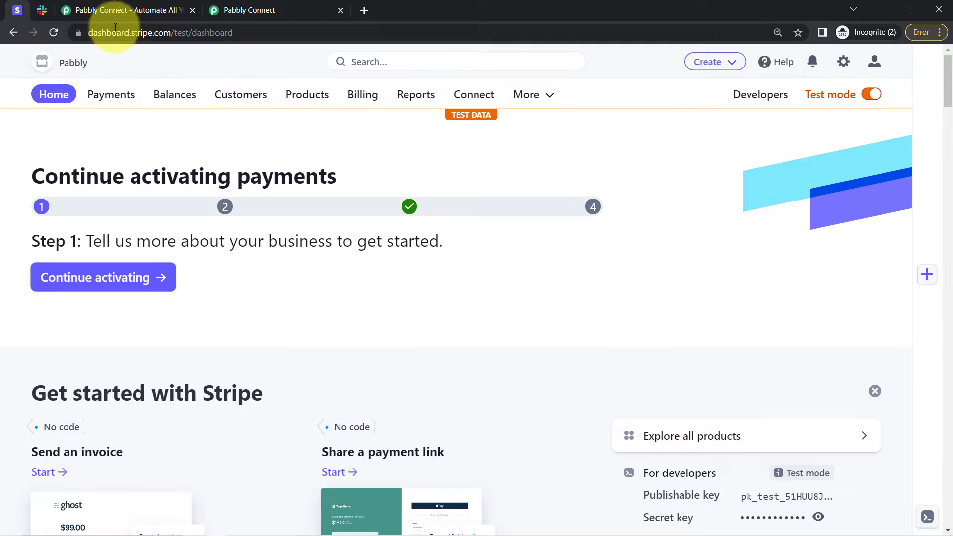
Look over the Stripe test dashboard's payments list and the general channel in Slack
left_click_drag(117, 32, 269, 34)
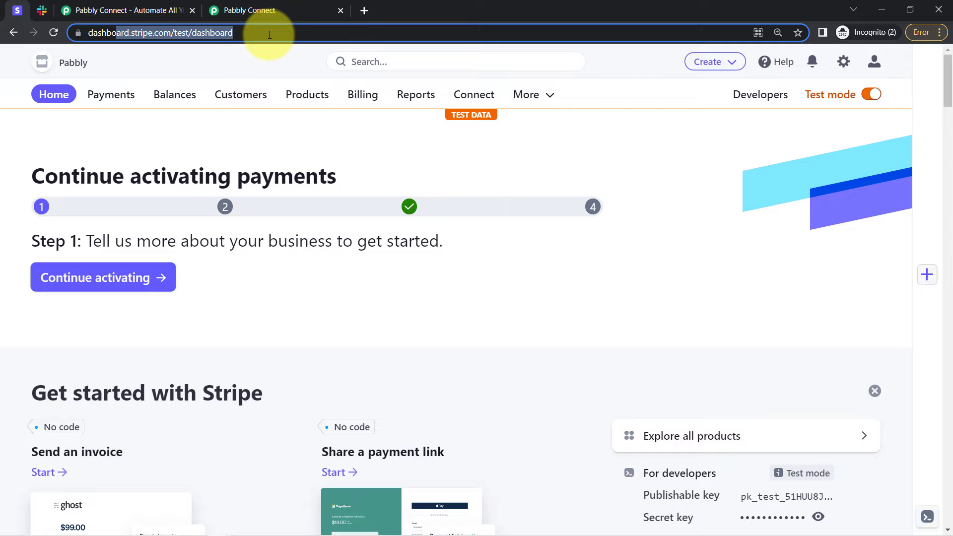
left_click(46, 8)
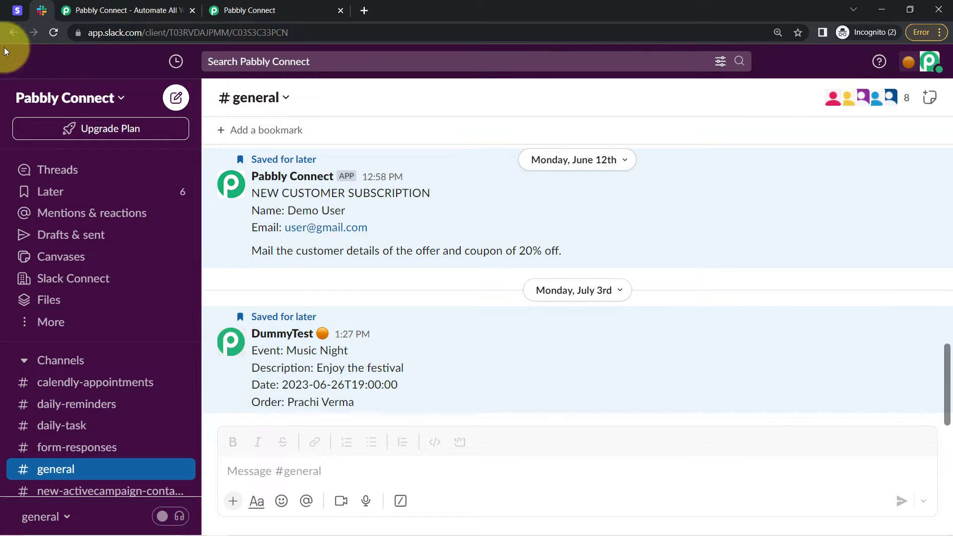
left_click(6, 11)
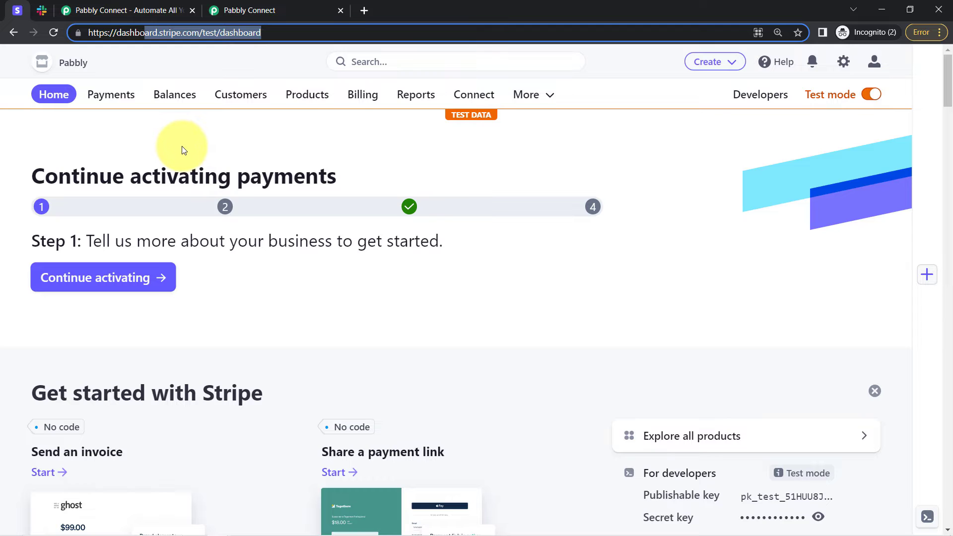
left_click(121, 99)
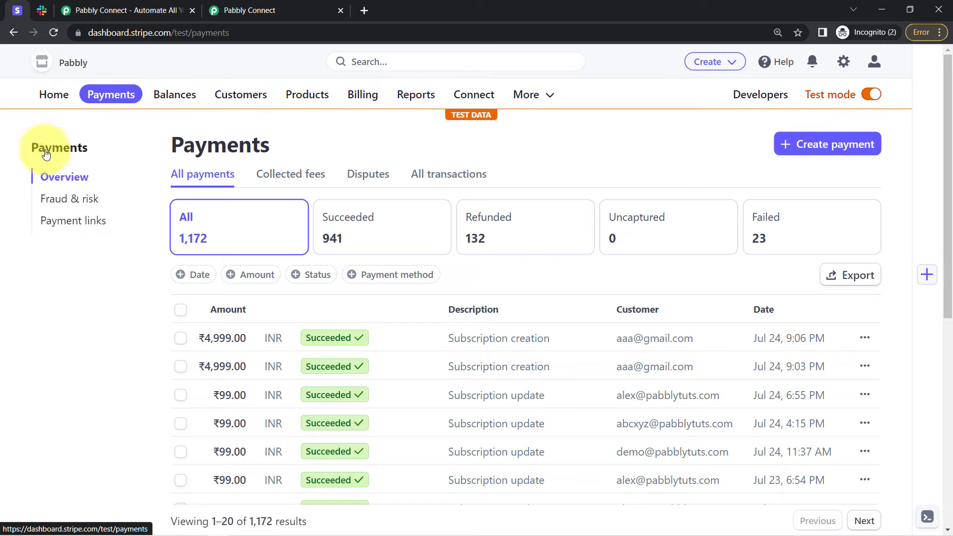
left_click(43, 11)
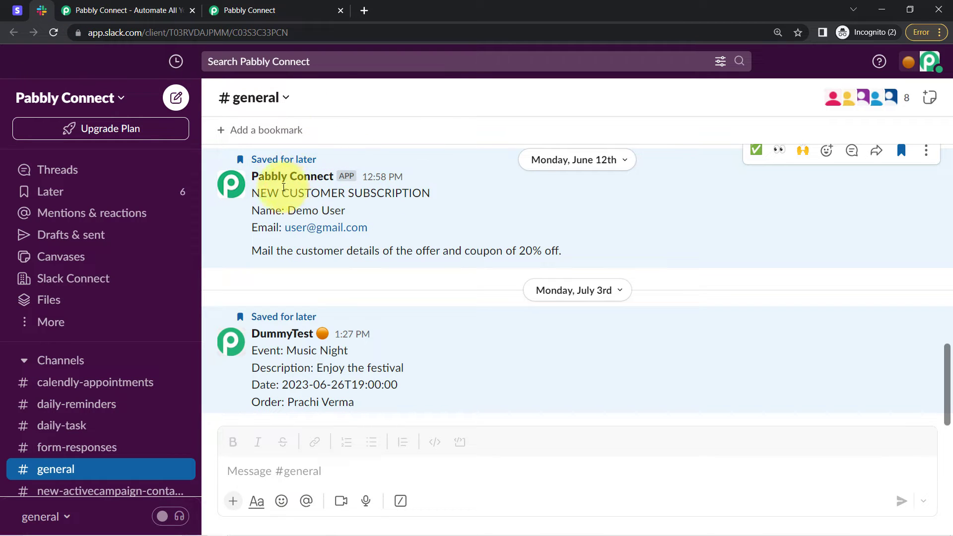
left_click(18, 19)
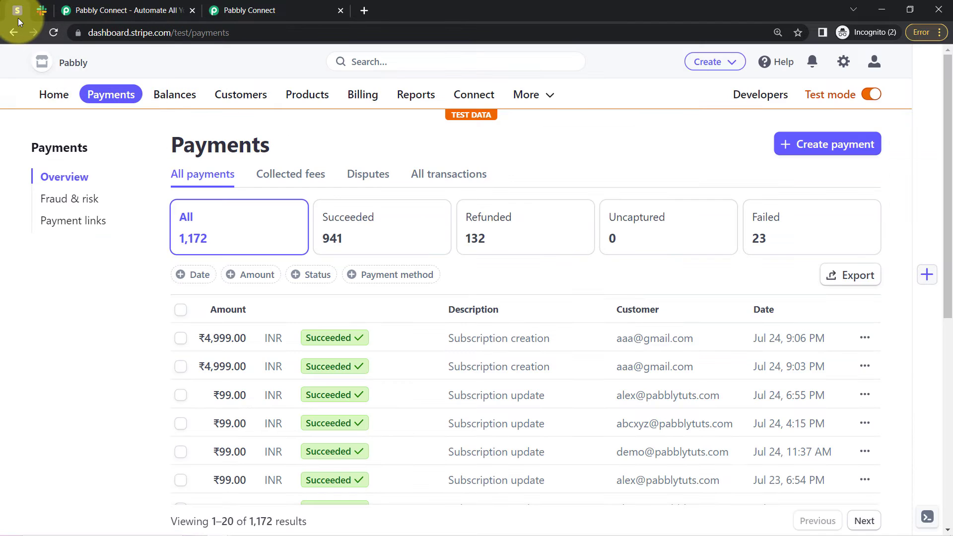
left_click(35, 18)
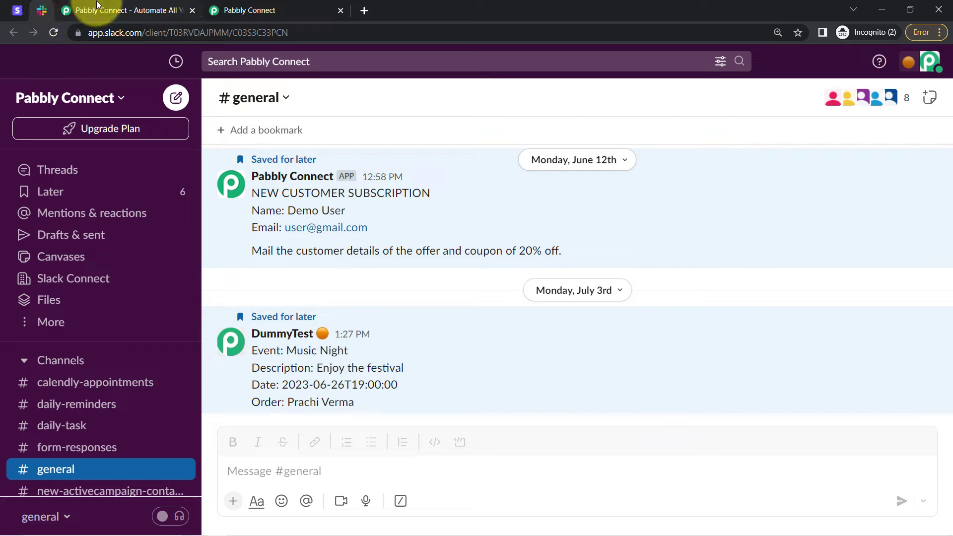
Switch to Pabbly Connect and look over its landing page and account dashboard
left_click(114, 11)
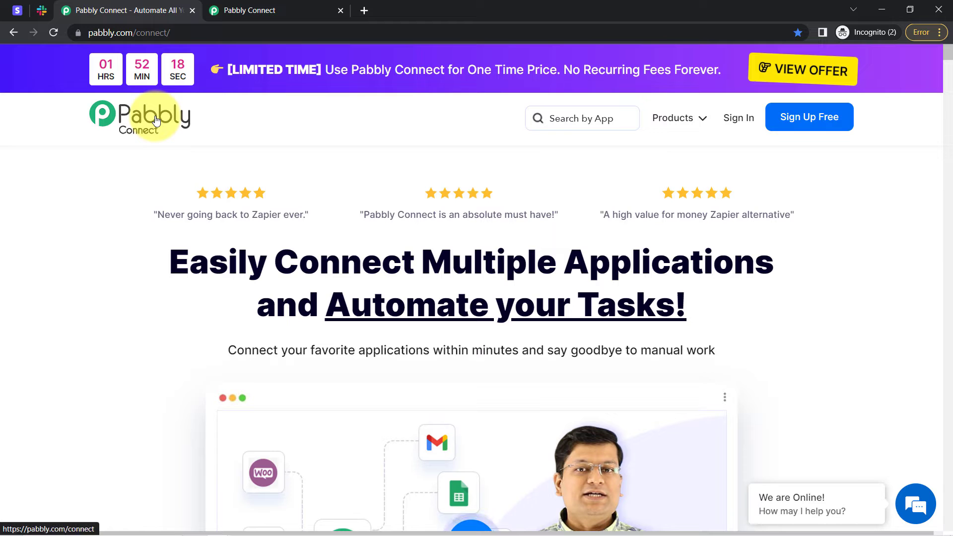
left_click_drag(188, 263, 591, 335)
left_click(278, 10)
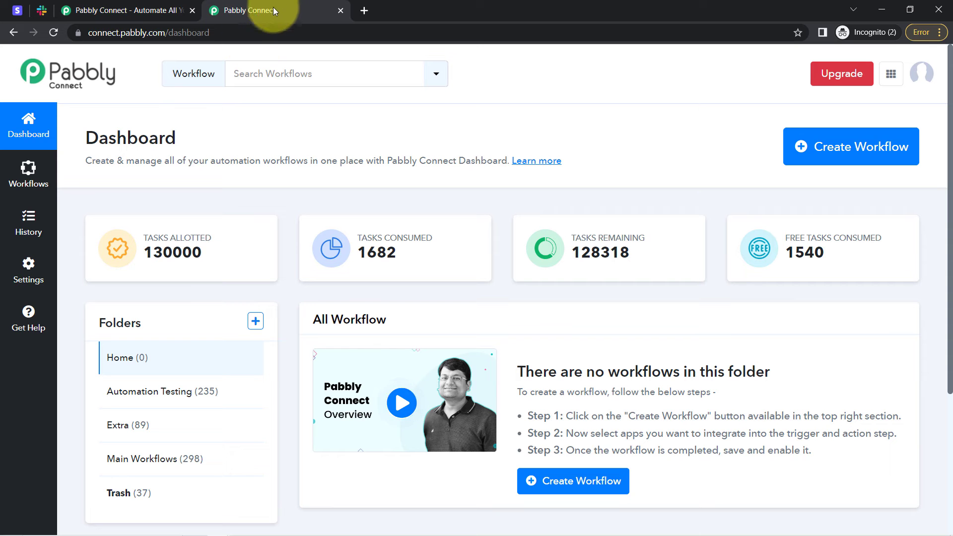
scroll(196, 184, "down", 4)
scroll(198, 186, "up", 4)
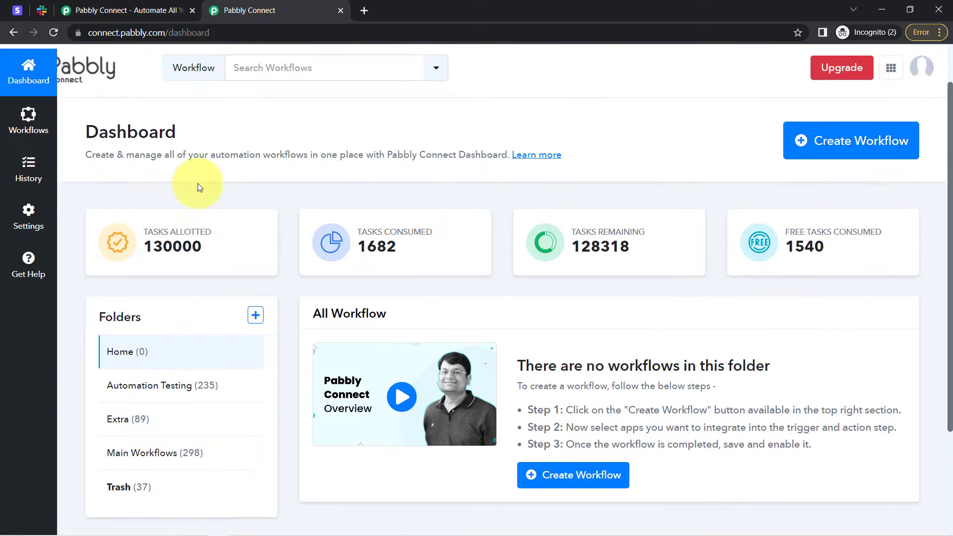
left_click(89, 9)
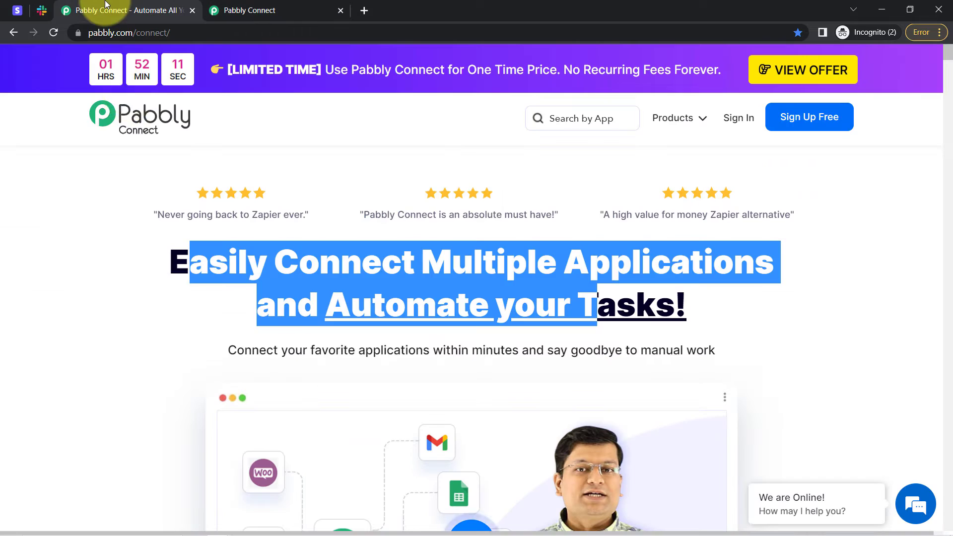
left_click(166, 300)
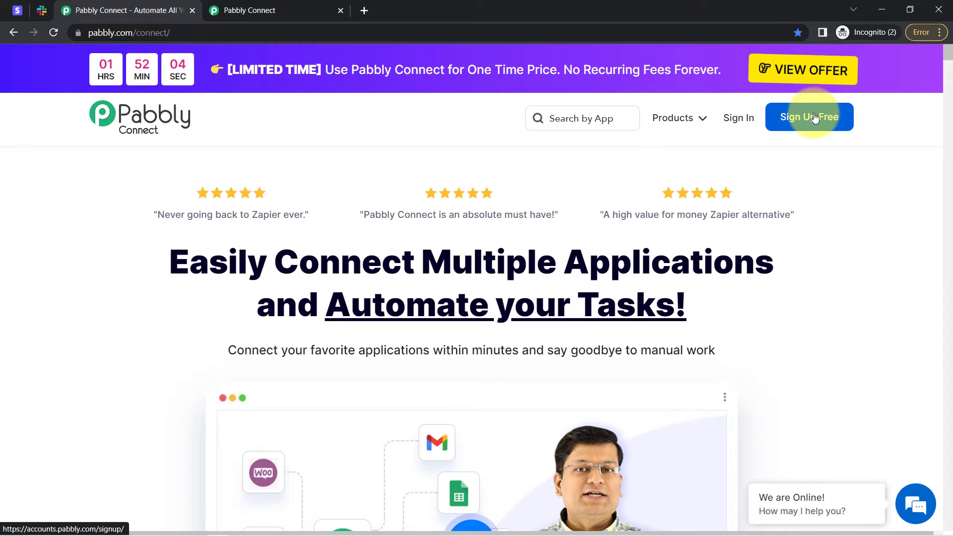
Create a workflow named "Send Stripe Payment Notifications on Slack Automatically" from the Pabbly Connect dashboard
left_click(248, 9)
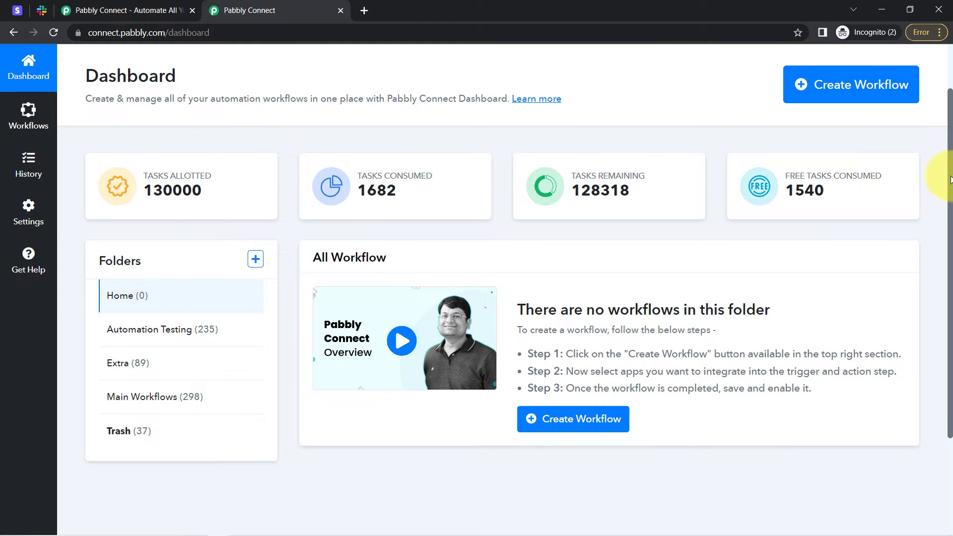
scroll(951, 188, "up", 2)
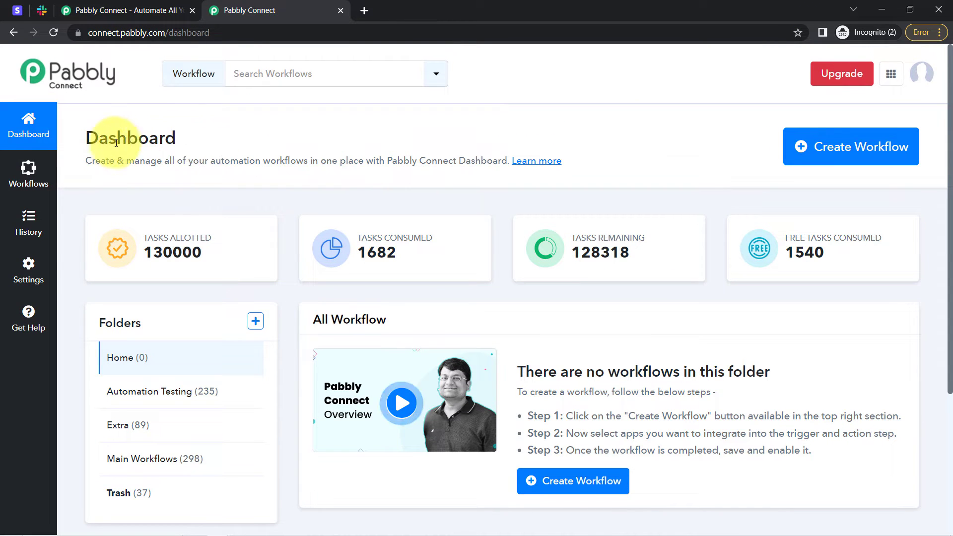
left_click_drag(88, 138, 431, 162)
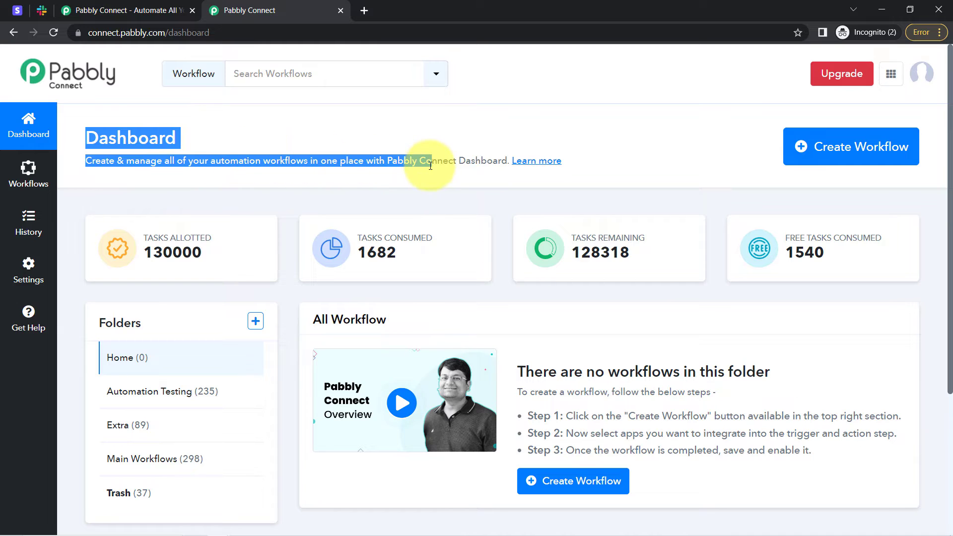
left_click(825, 151)
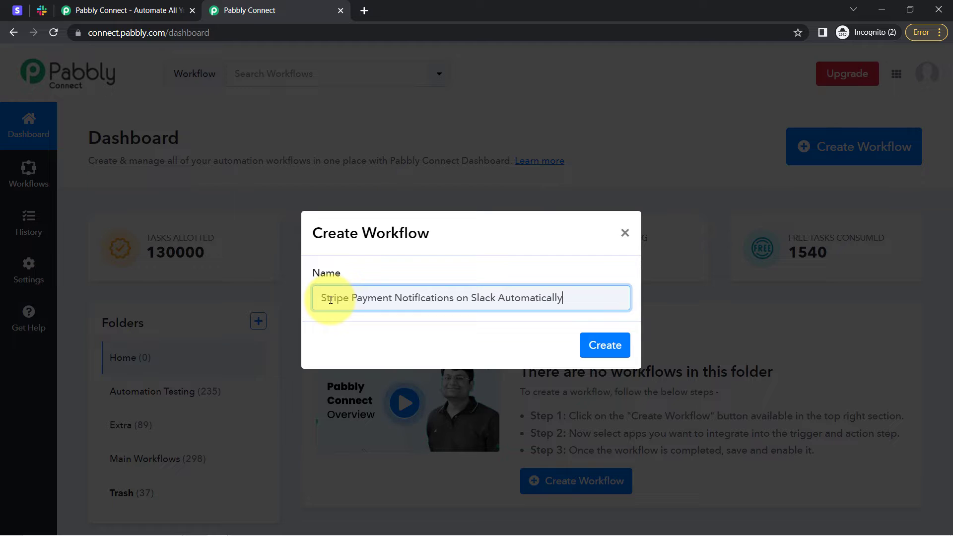
left_click_drag(357, 300, 489, 300)
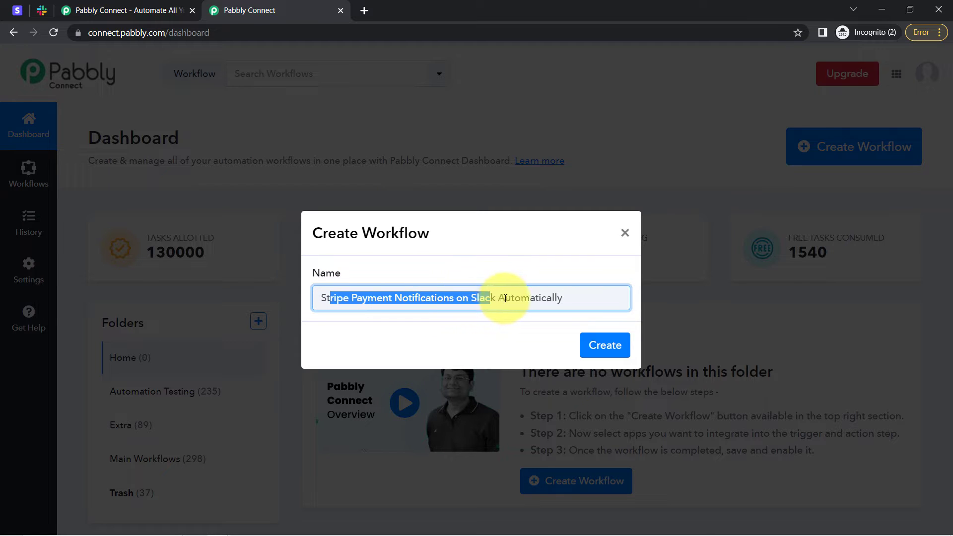
left_click(505, 298)
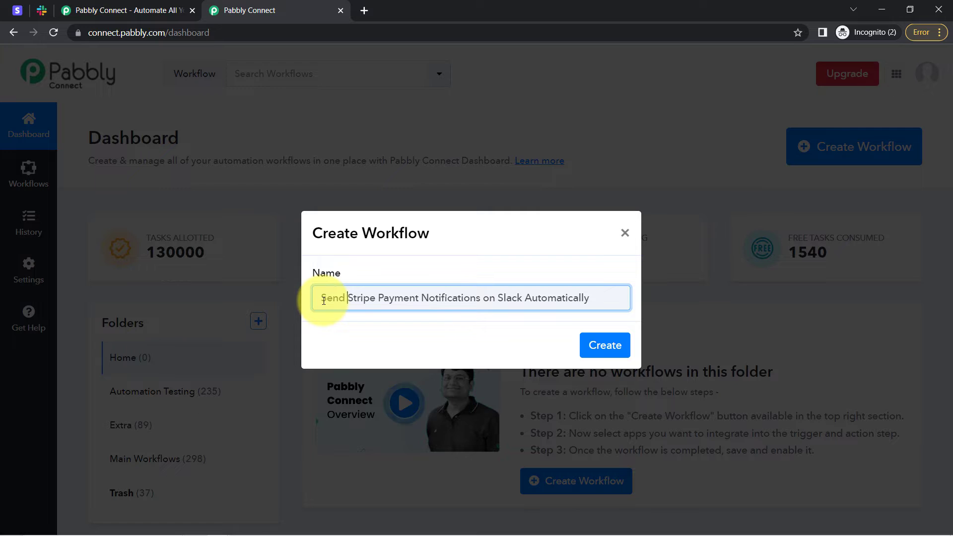
left_click(347, 299)
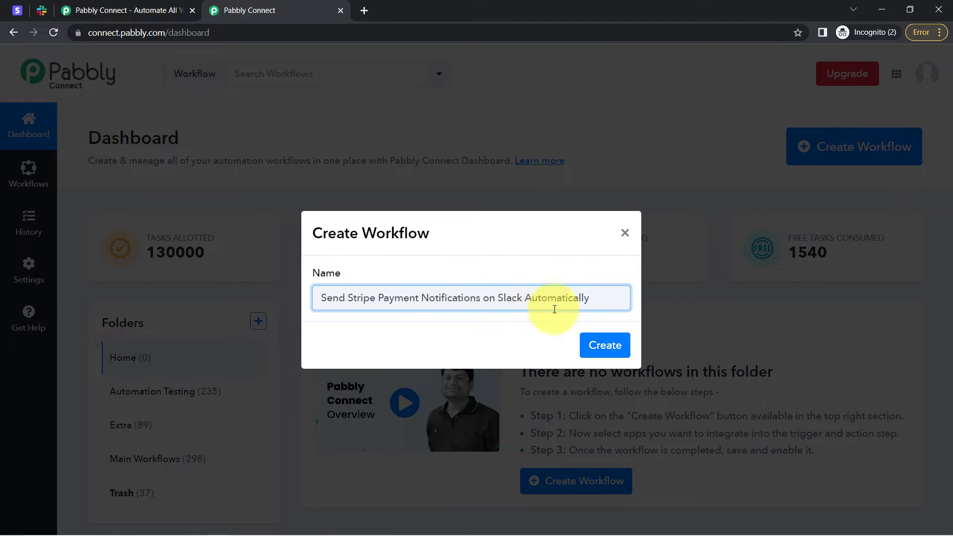
left_click(593, 346)
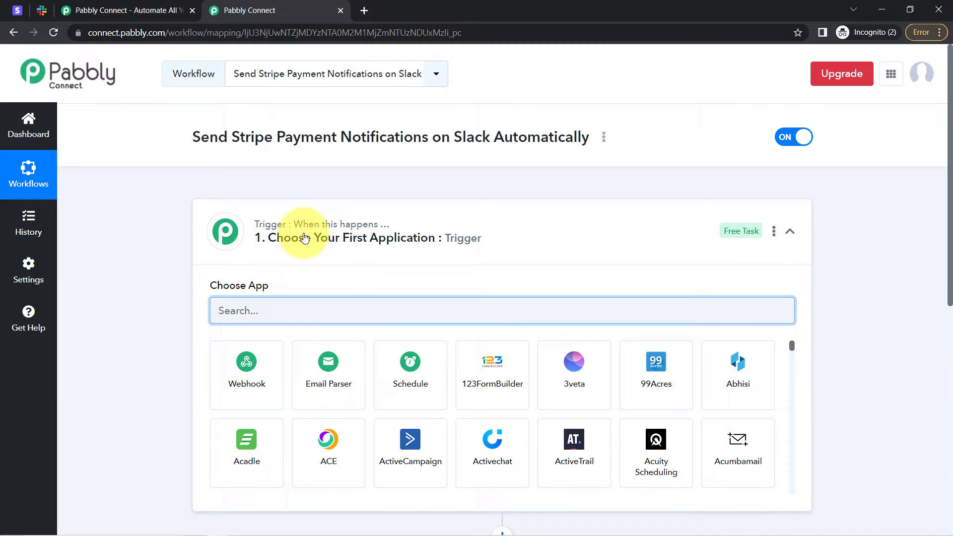
Collapse the trigger card and examine the workflow's trigger and action steps
left_click(250, 237)
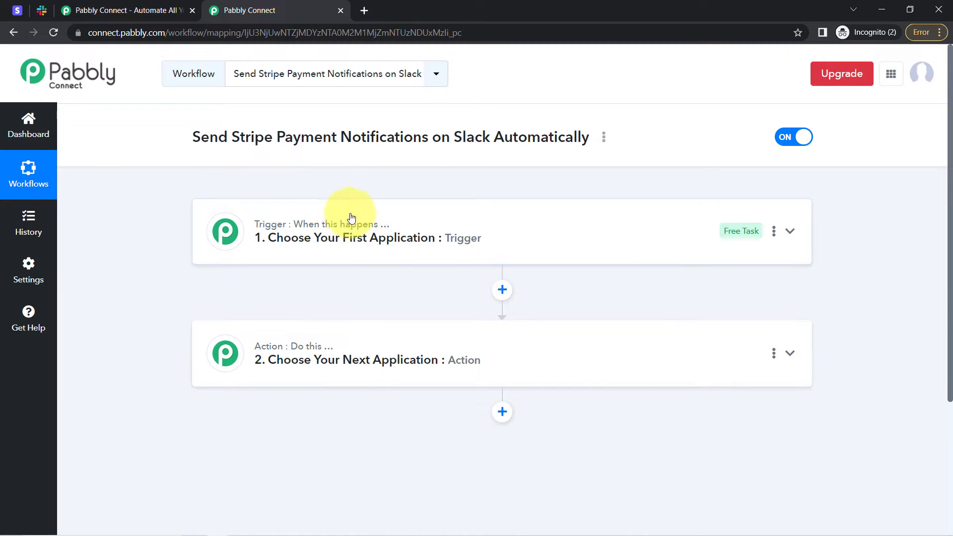
mouse_move(303, 349)
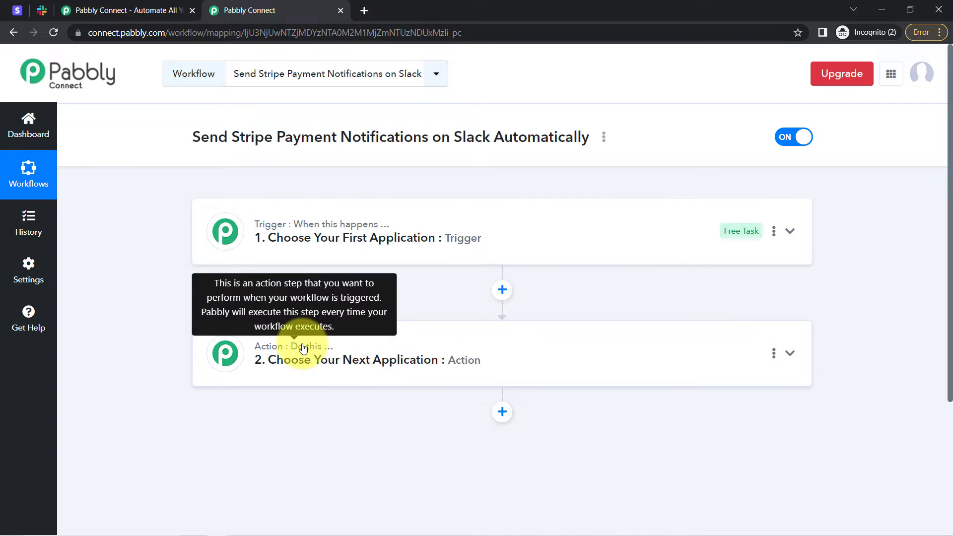
mouse_move(376, 218)
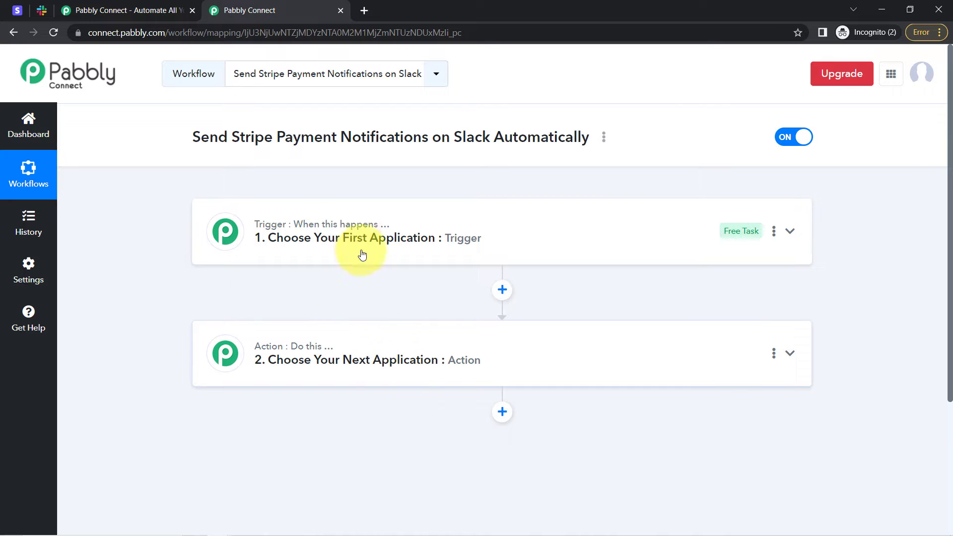
mouse_move(406, 204)
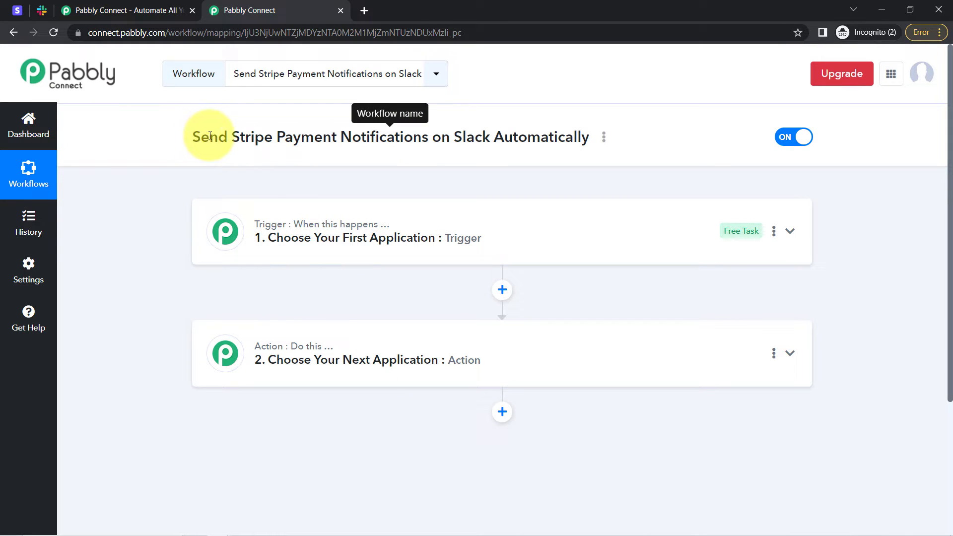
left_click_drag(210, 136, 532, 134)
Search the trigger step's apps for Stripe and choose it as the trigger application
left_click(425, 243)
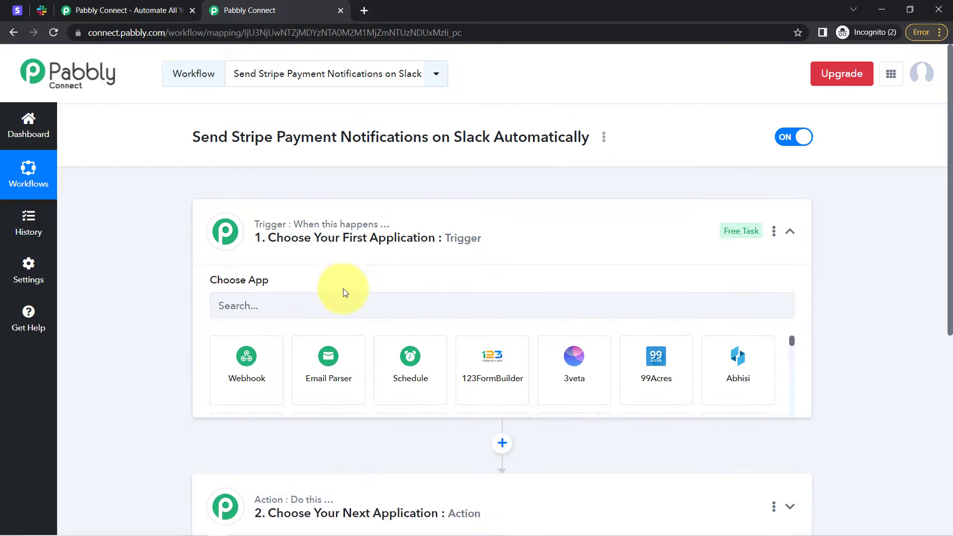
left_click(275, 317)
type("strip")
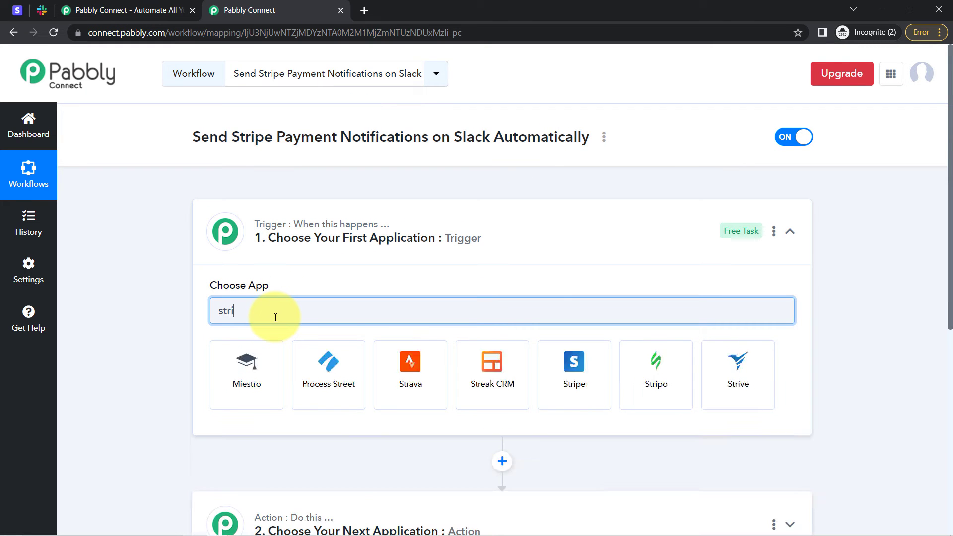
left_click(247, 362)
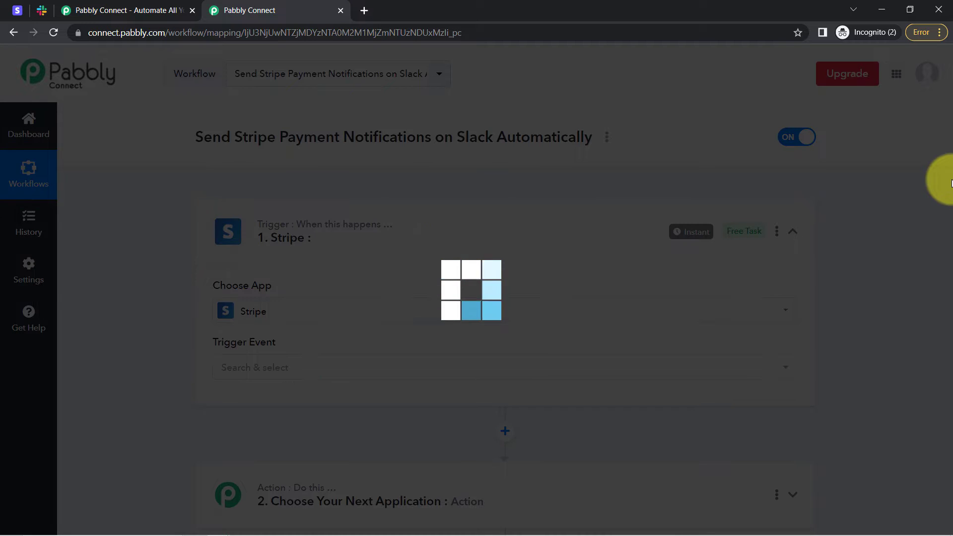
Expand the action step, search its apps for Slack and choose it as the action application
scroll(937, 209, "down", 5)
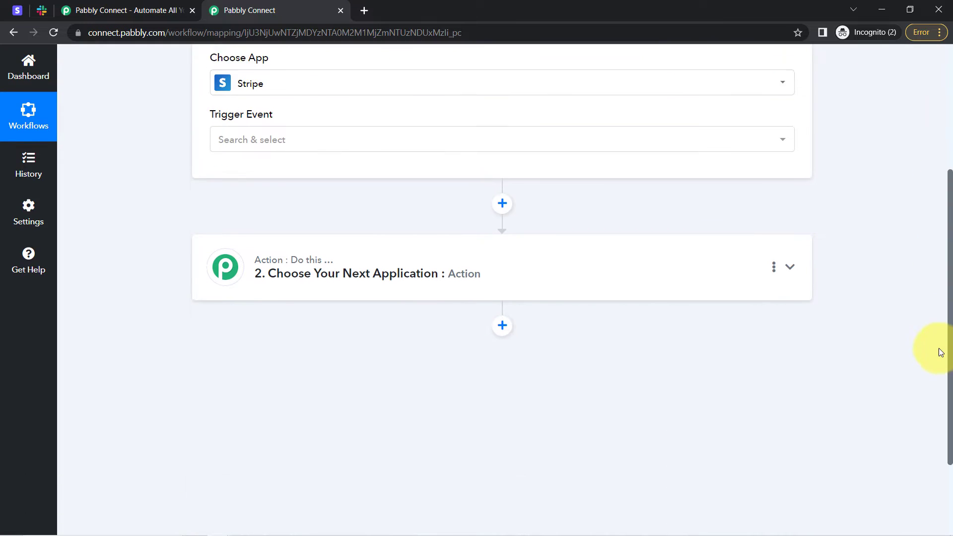
left_click(318, 237)
left_click(239, 304)
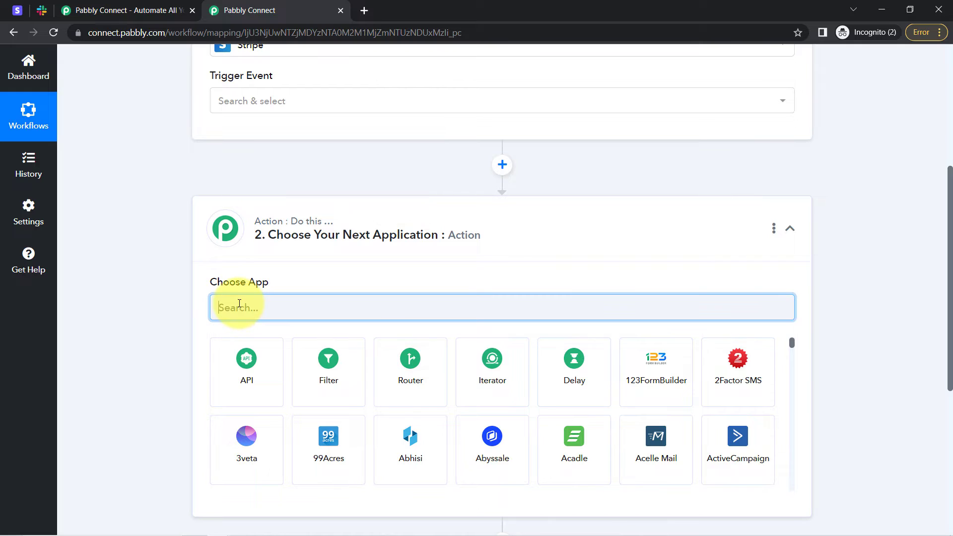
type("slac")
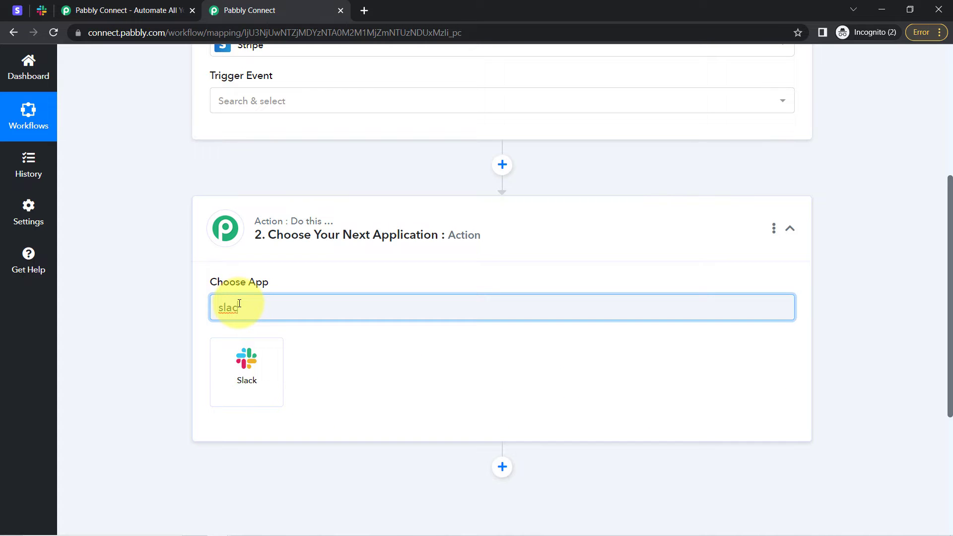
left_click(229, 351)
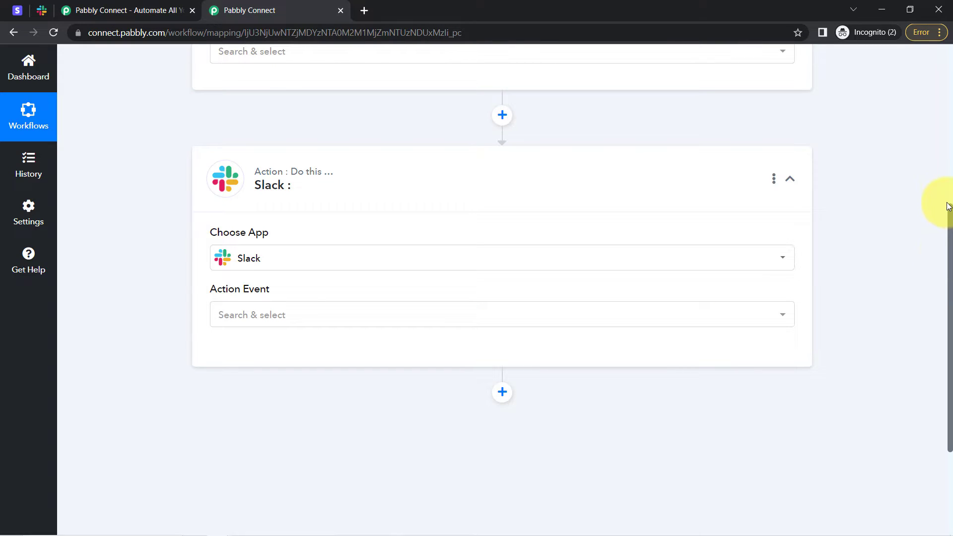
Set the Stripe trigger event to Checkout Completed
scroll(947, 194, "up", 6)
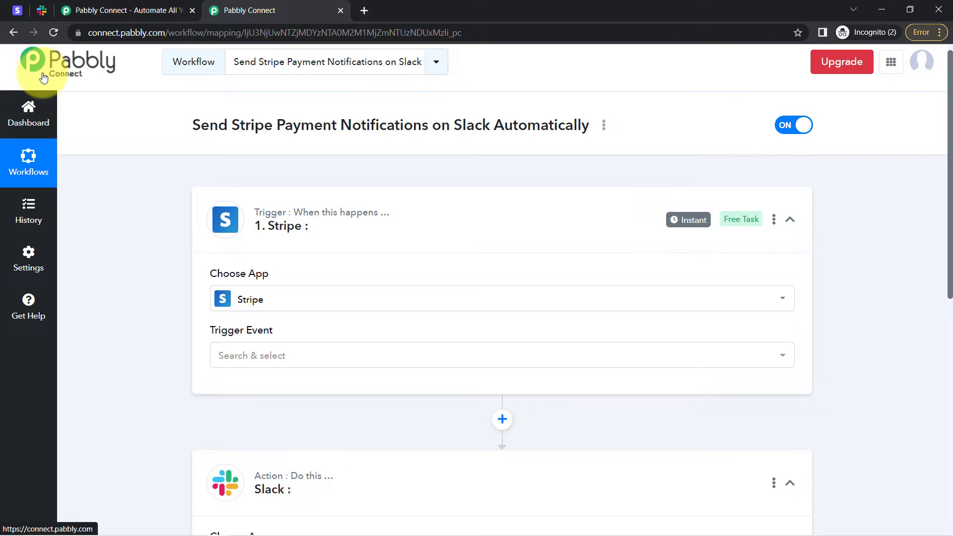
left_click(221, 357)
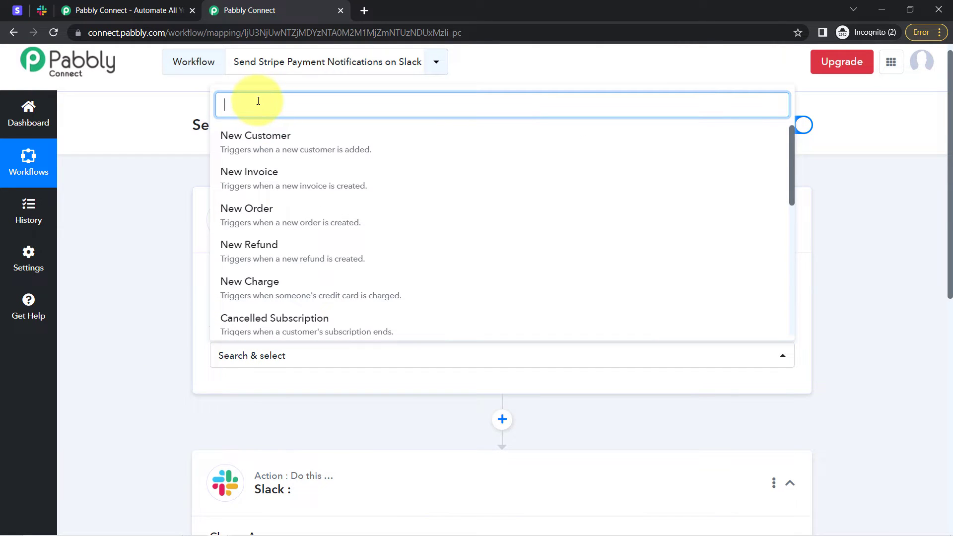
type("check")
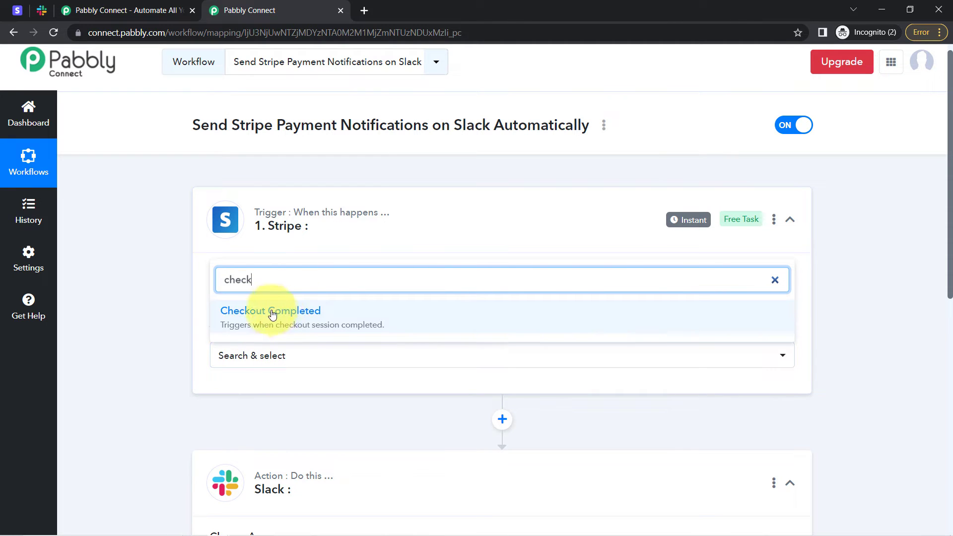
left_click(233, 321)
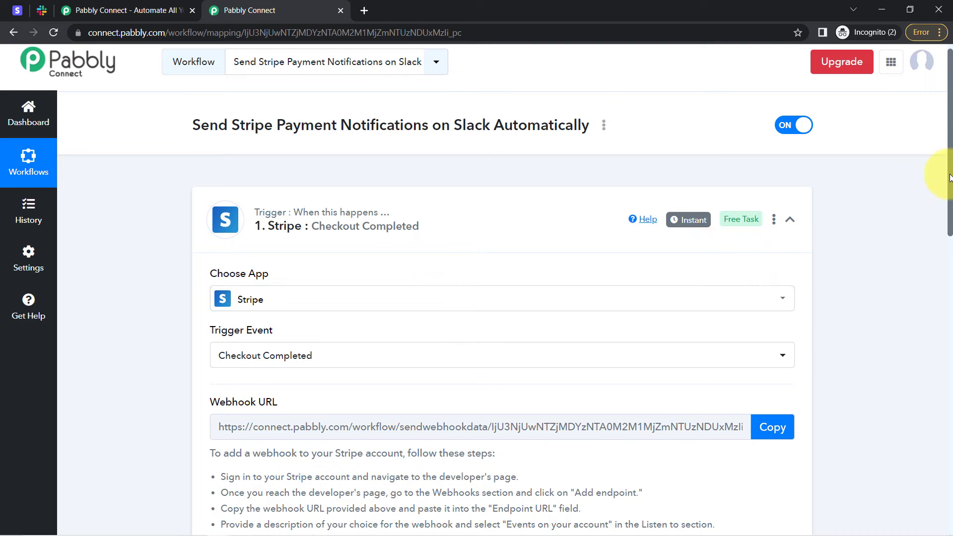
Read the trigger's webhook setup instructions and copy its webhook URL
scroll(940, 245, "down", 3)
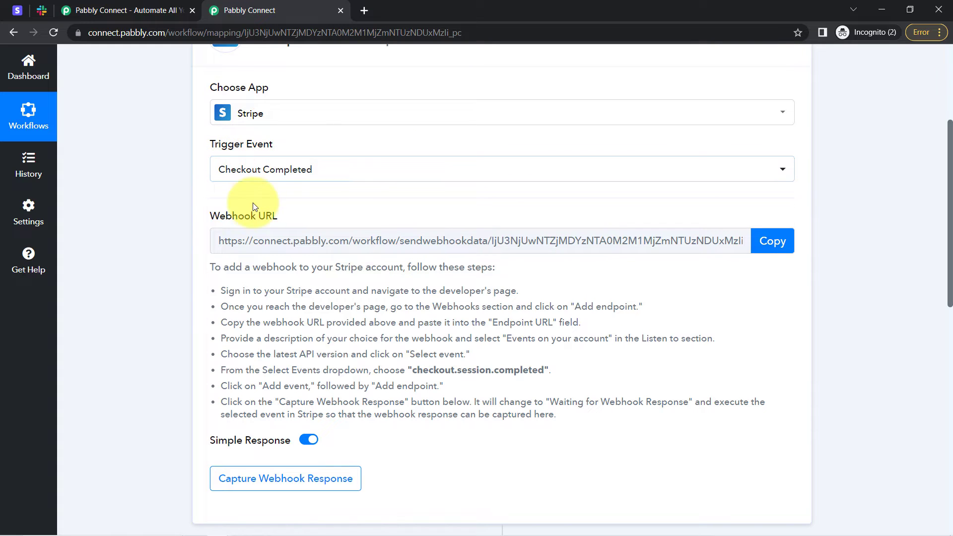
left_click_drag(253, 206, 290, 221)
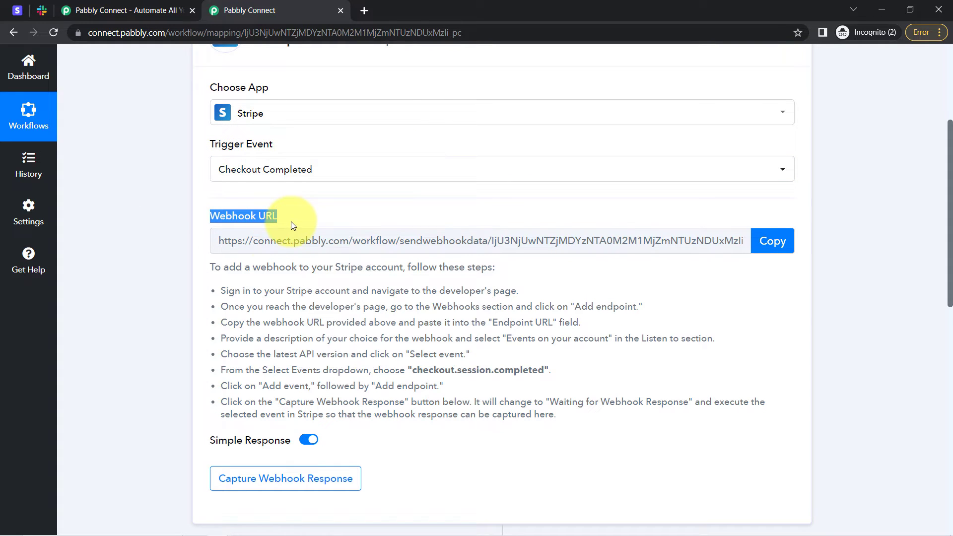
left_click_drag(218, 272, 610, 403)
left_click(330, 292)
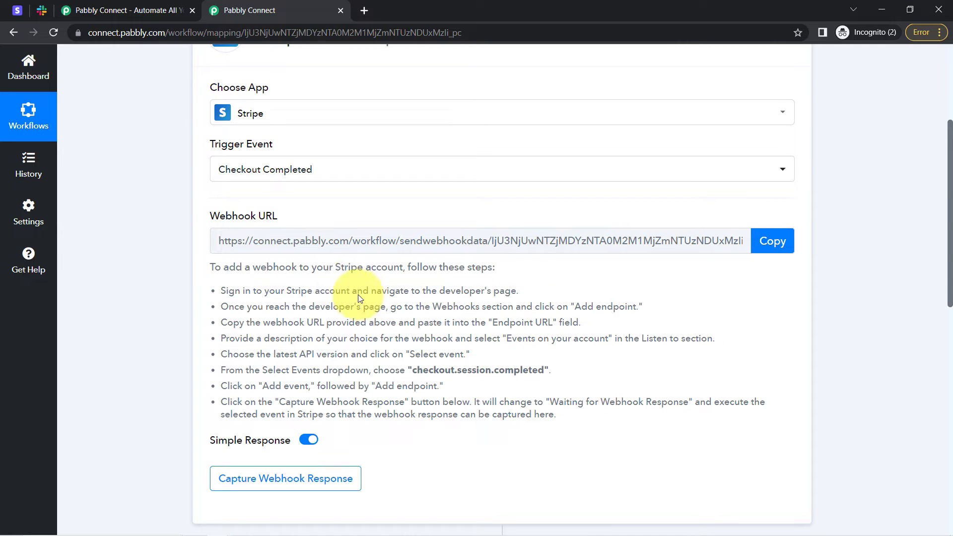
left_click_drag(251, 267, 380, 401)
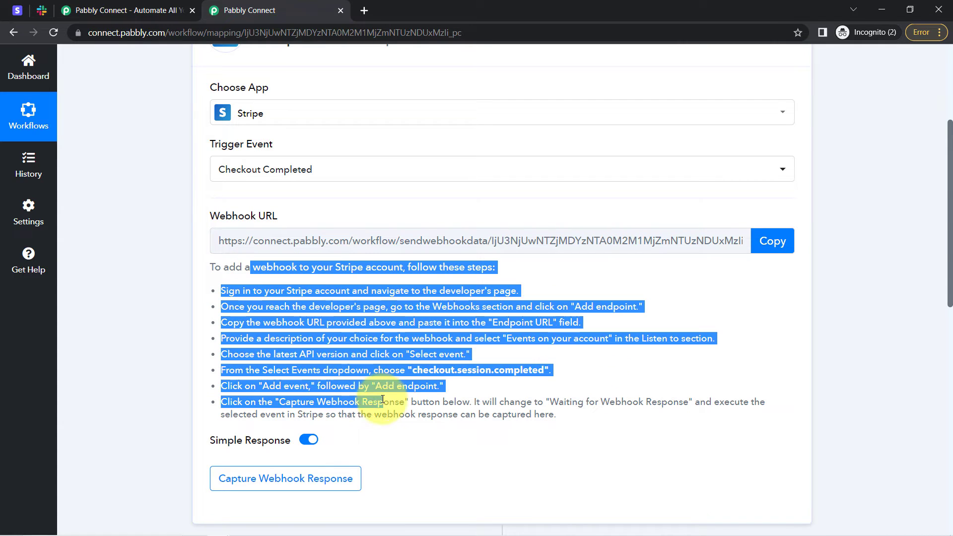
left_click(354, 332)
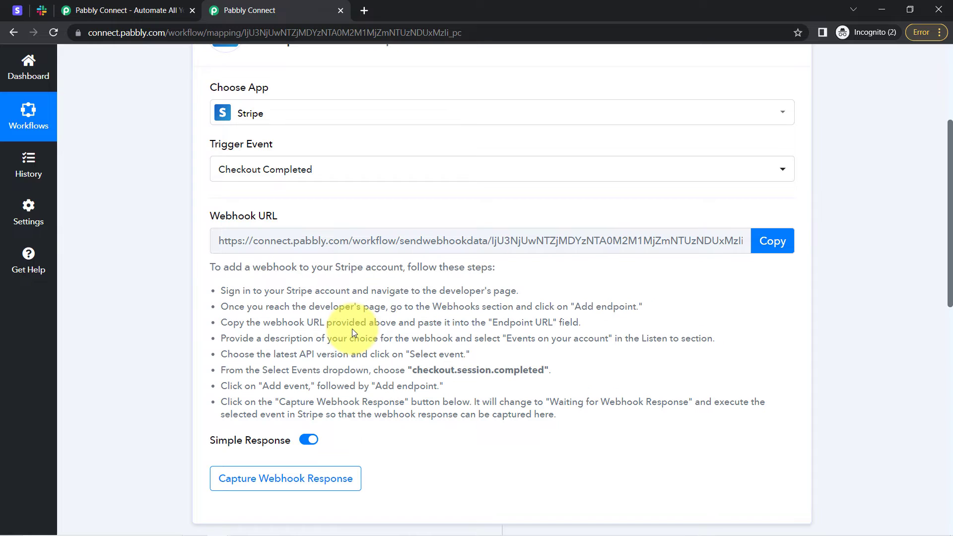
left_click(761, 242)
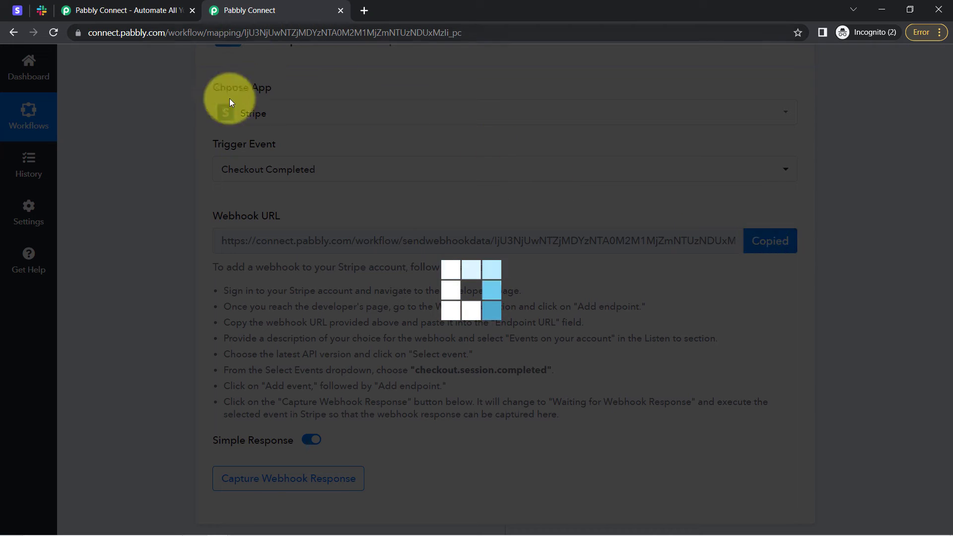
Switch to Stripe and begin a new hosted endpoint in the developers' webhooks area, checking Pabbly Connect's instructions on the way
left_click(18, 10)
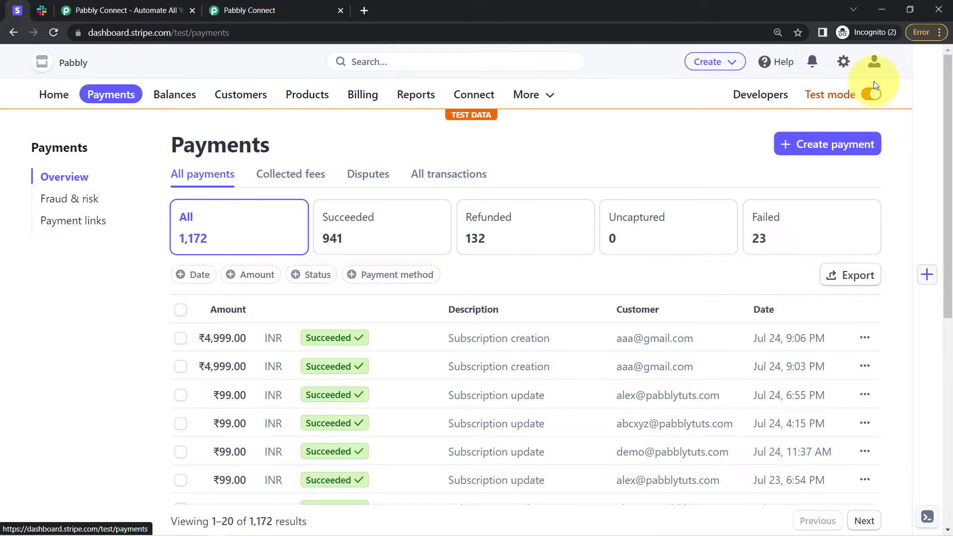
left_click(751, 99)
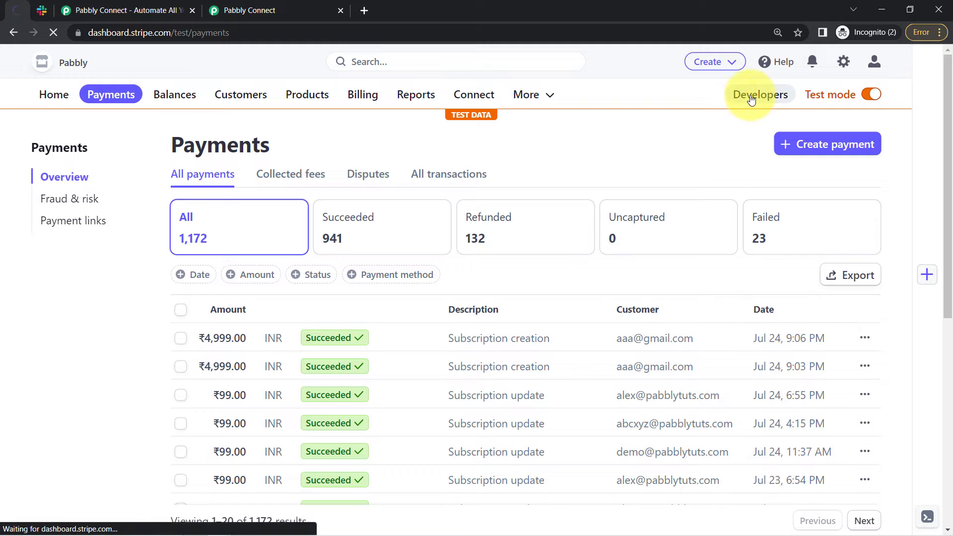
left_click(254, 10)
left_click(310, 300)
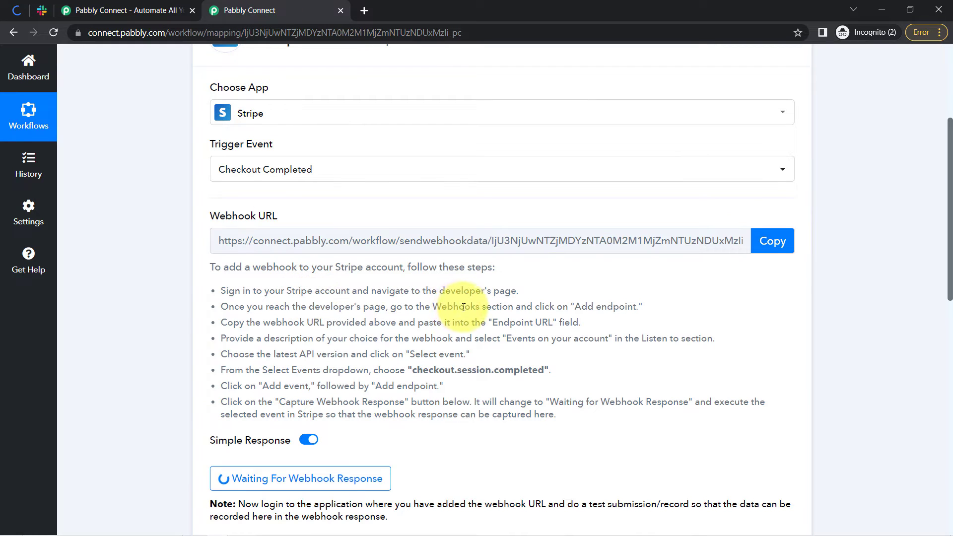
left_click_drag(433, 306, 479, 308)
left_click(17, 10)
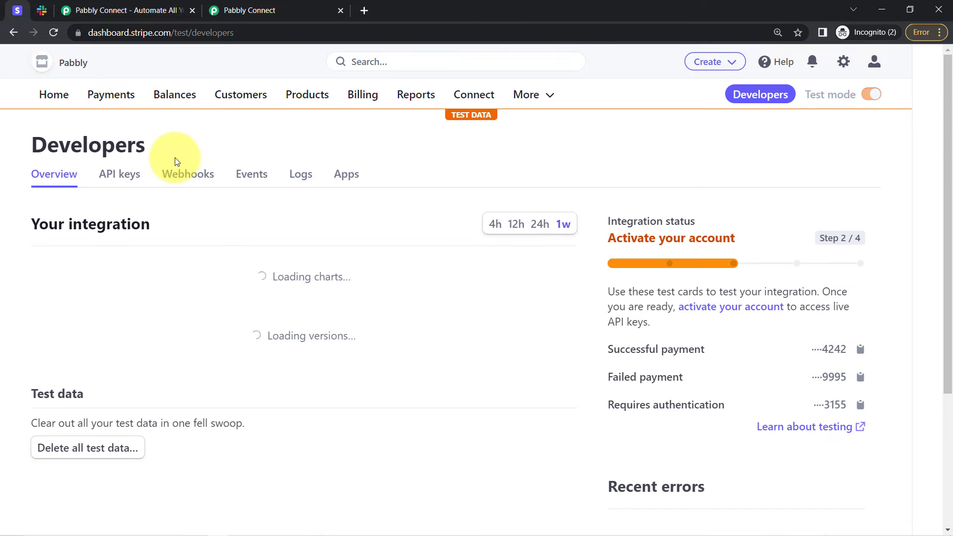
left_click(180, 183)
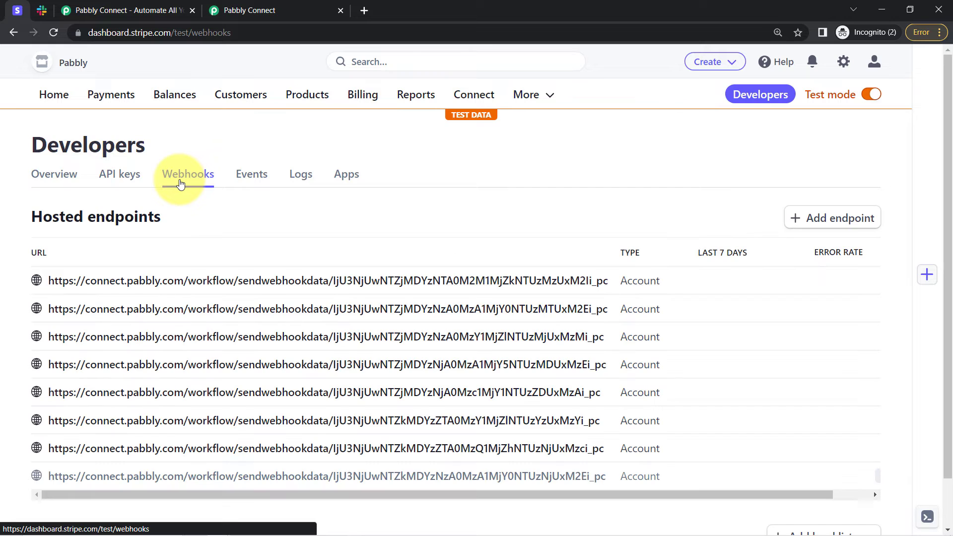
left_click(818, 224)
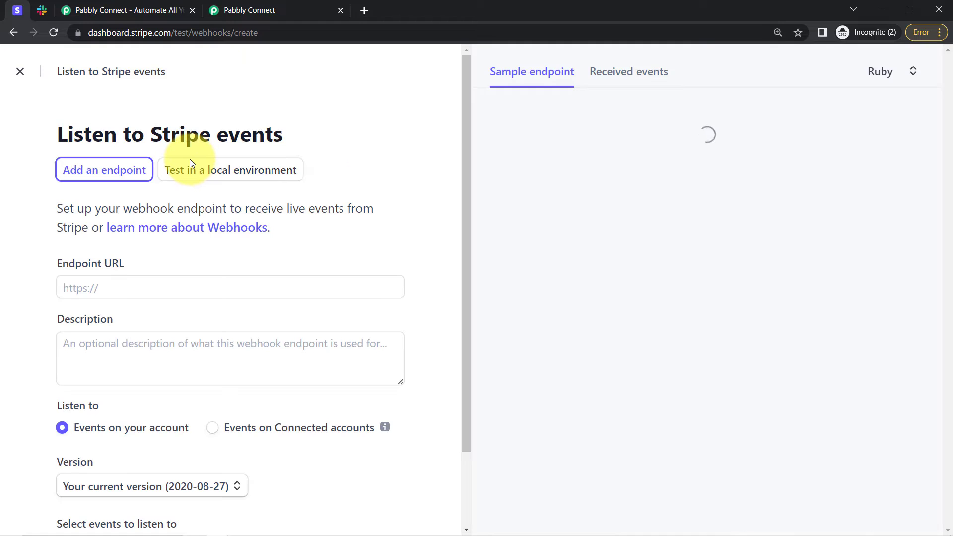
Paste the copied webhook URL as the endpoint URL and set the version to Latest API version (2022-11-15)
left_click(75, 290)
key("ctrl+v")
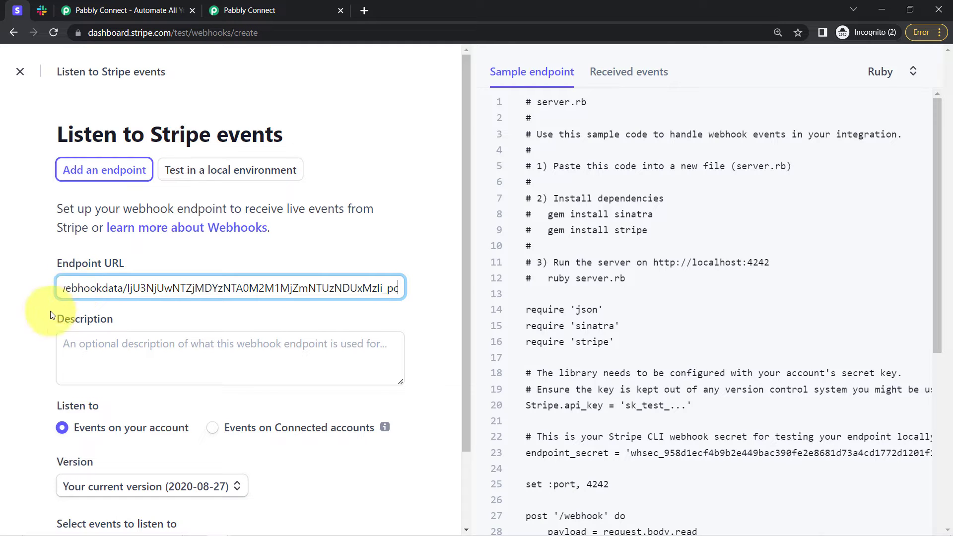
left_click(437, 206)
scroll(459, 233, "down", 2)
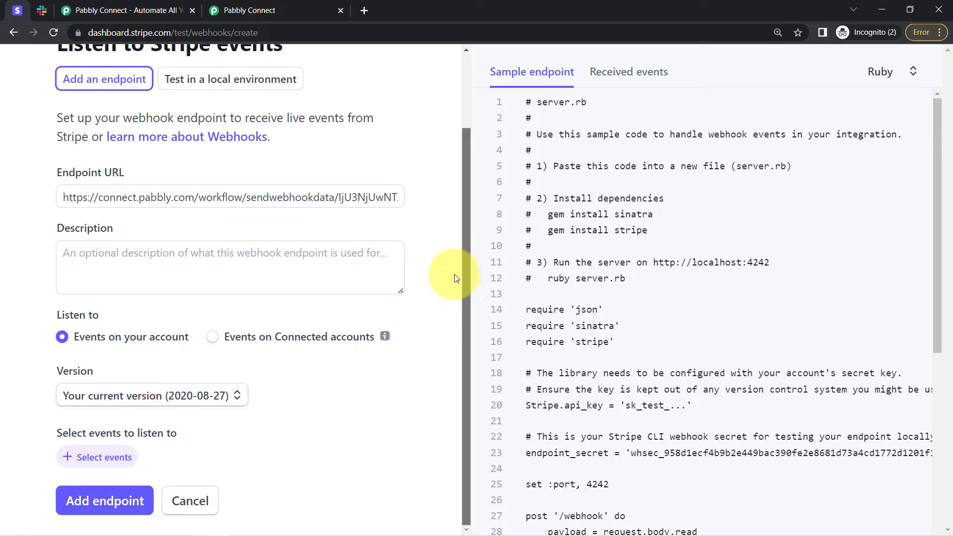
left_click(94, 395)
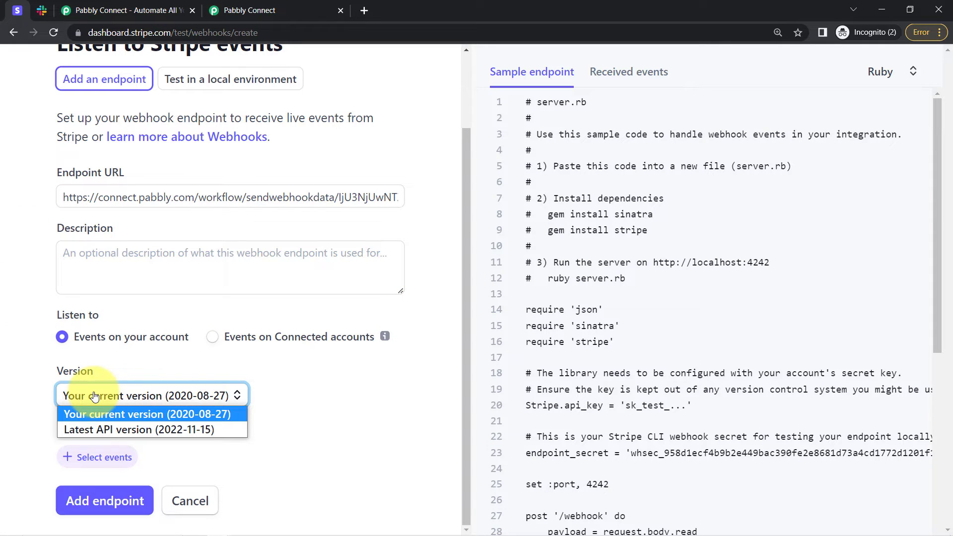
left_click(86, 429)
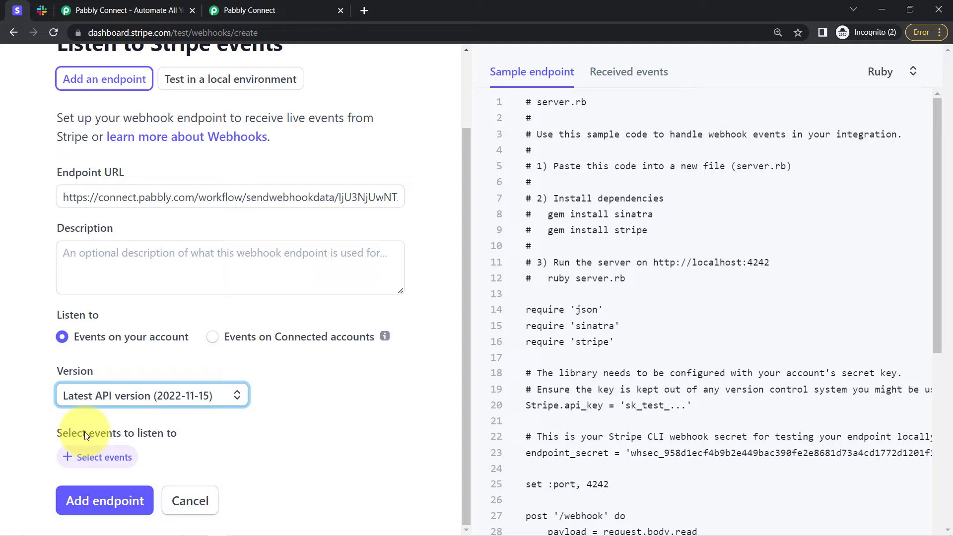
Copy the event name checkout.session.completed from the Pabbly Connect instructions, find it among Stripe's events and add it to the endpoint
left_click(77, 458)
left_click(290, 6)
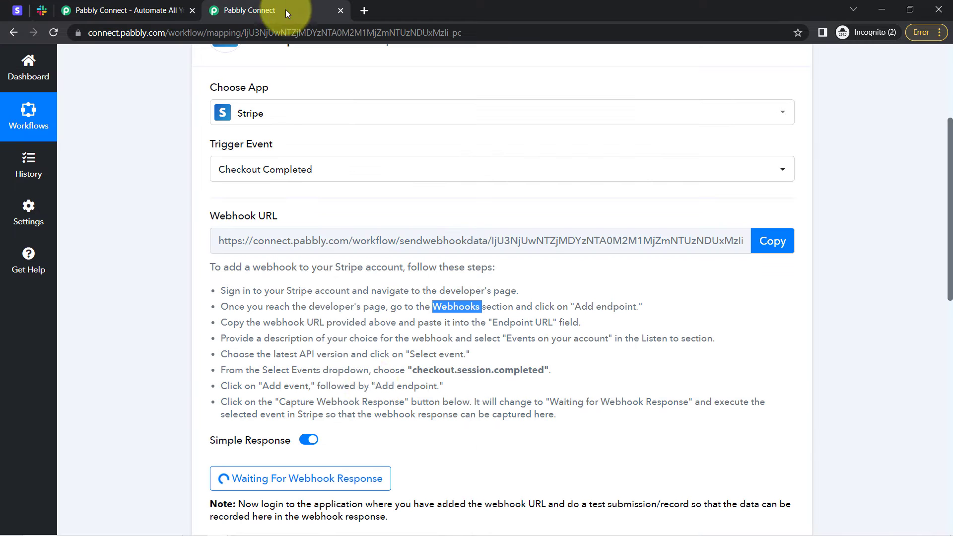
left_click_drag(411, 370, 546, 371)
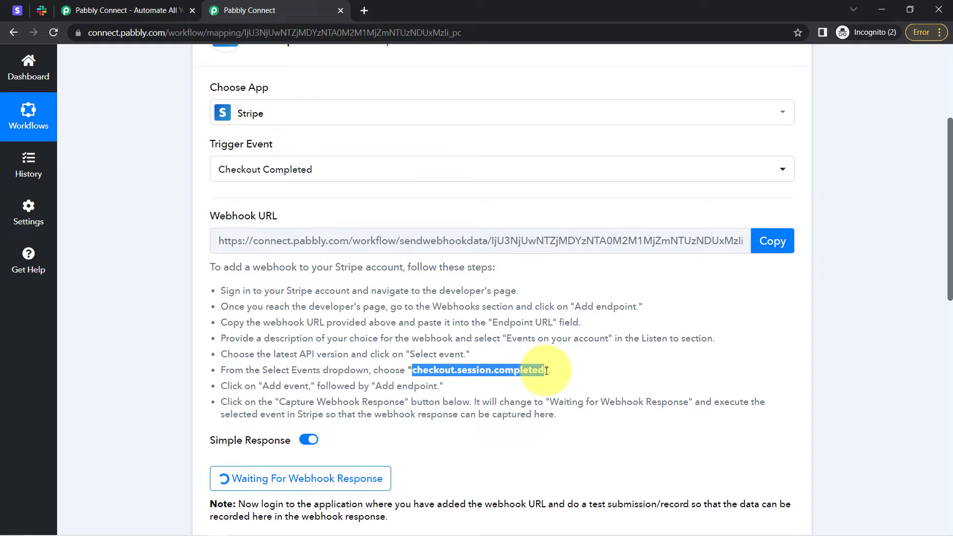
left_click(18, 10)
left_click(103, 177)
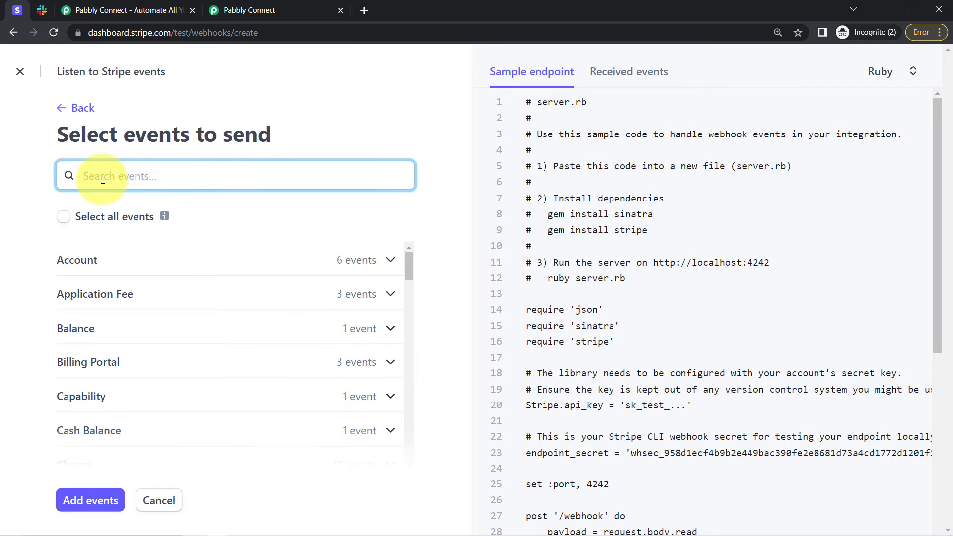
key("ctrl+v")
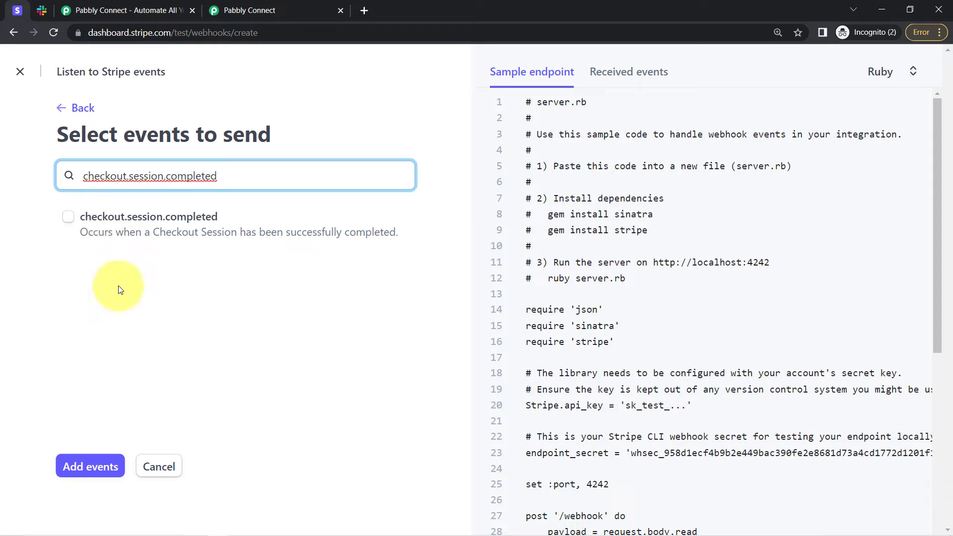
left_click(68, 218)
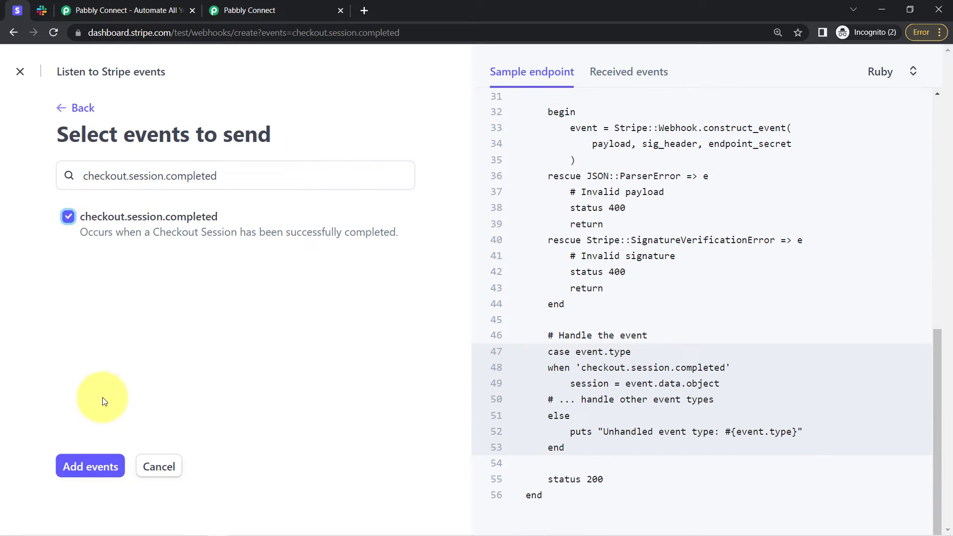
left_click(79, 466)
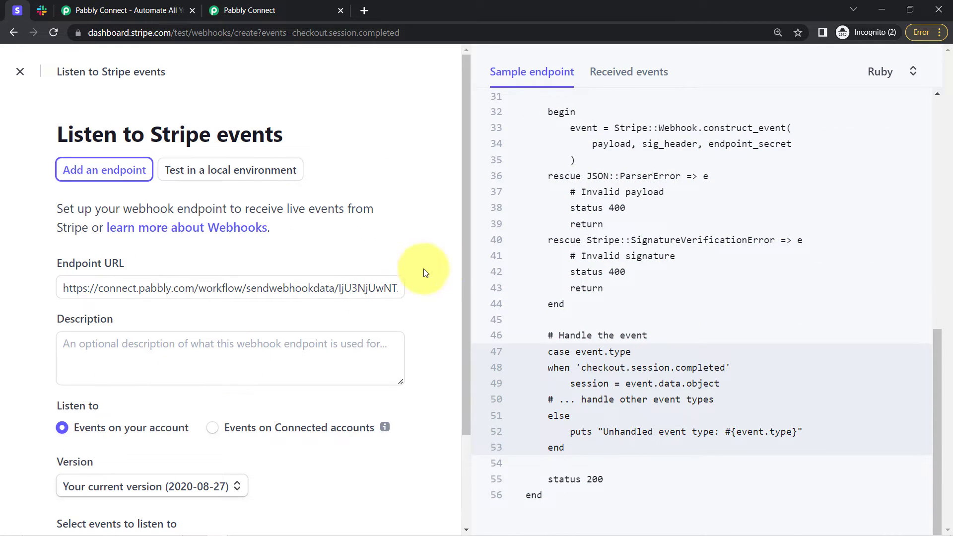
Create the webhook endpoint with API version 2022-11-15 and check its event status
left_click_drag(464, 256, 475, 387)
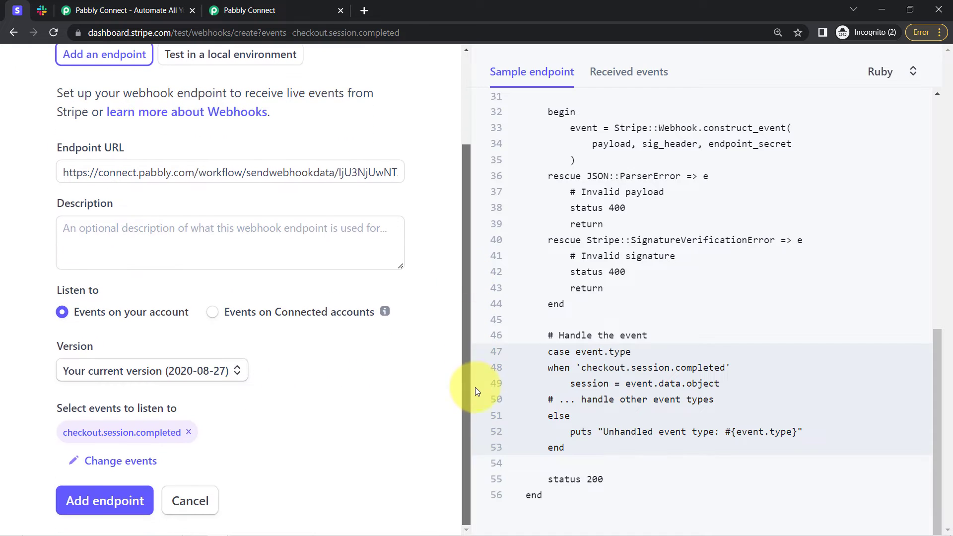
left_click(79, 501)
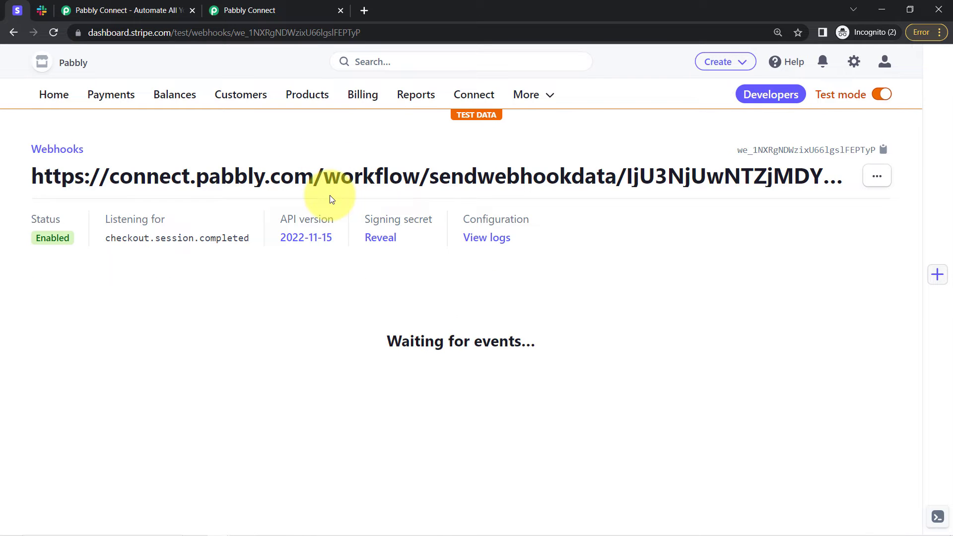
left_click_drag(401, 341, 518, 355)
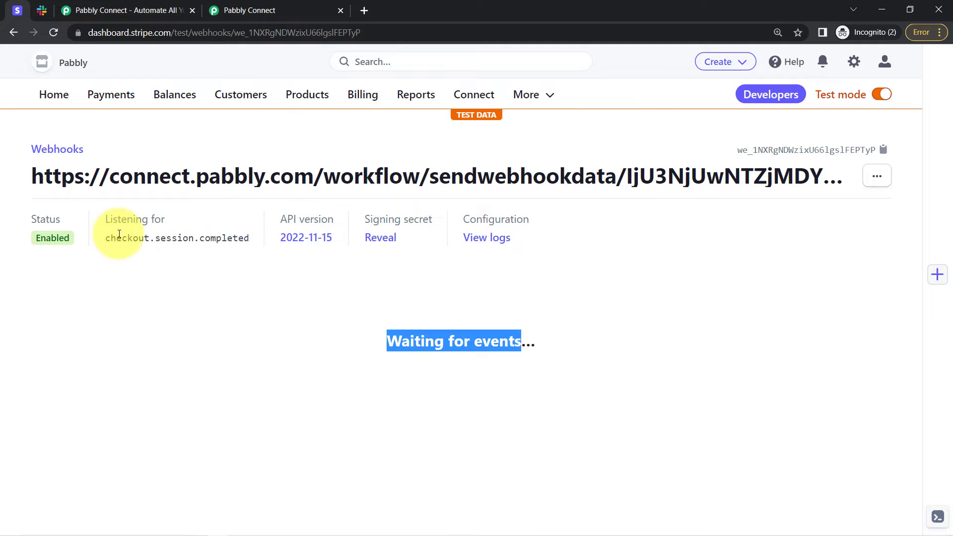
left_click_drag(106, 236, 194, 236)
Return to Pabbly Connect and read the trigger's note about making a test submission for the webhook response
left_click(307, 11)
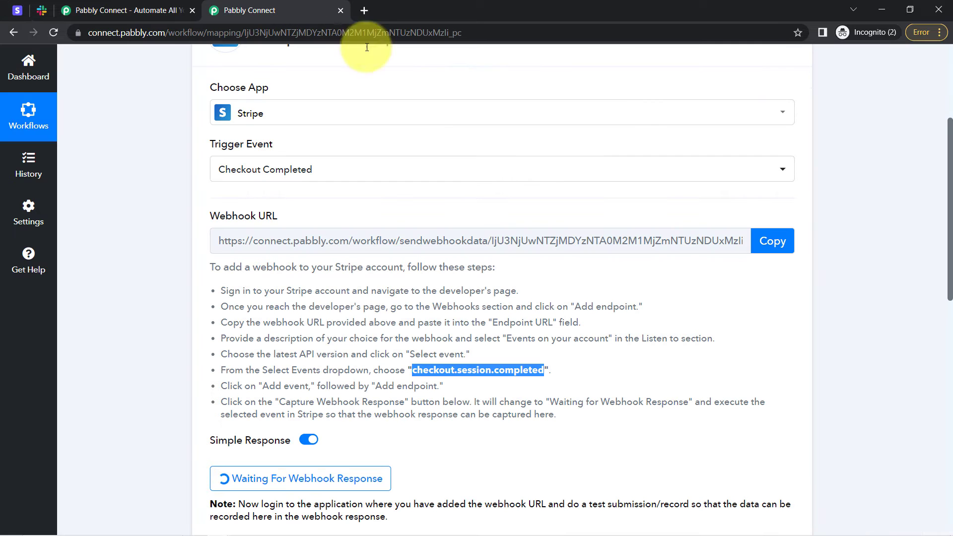
left_click_drag(950, 132, 948, 210)
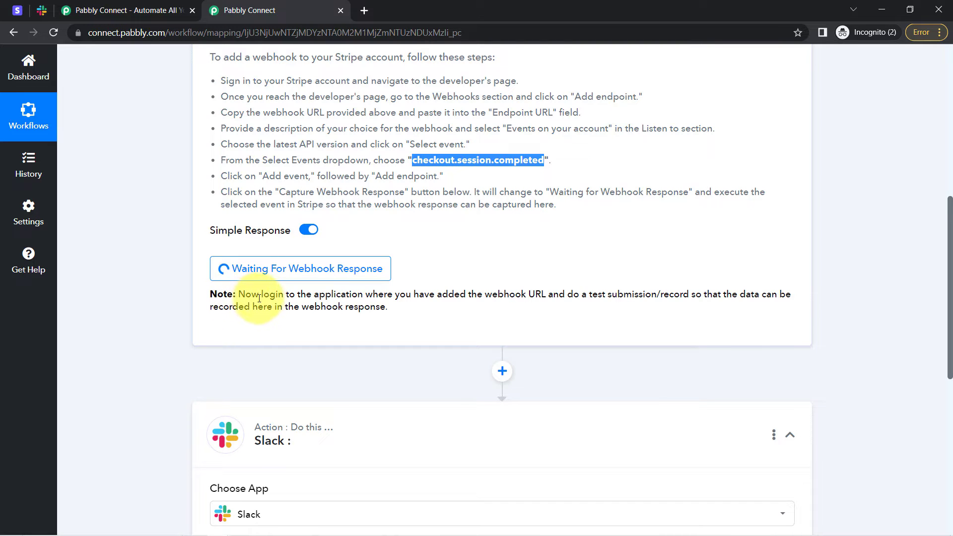
left_click_drag(261, 295, 371, 302)
left_click(377, 299)
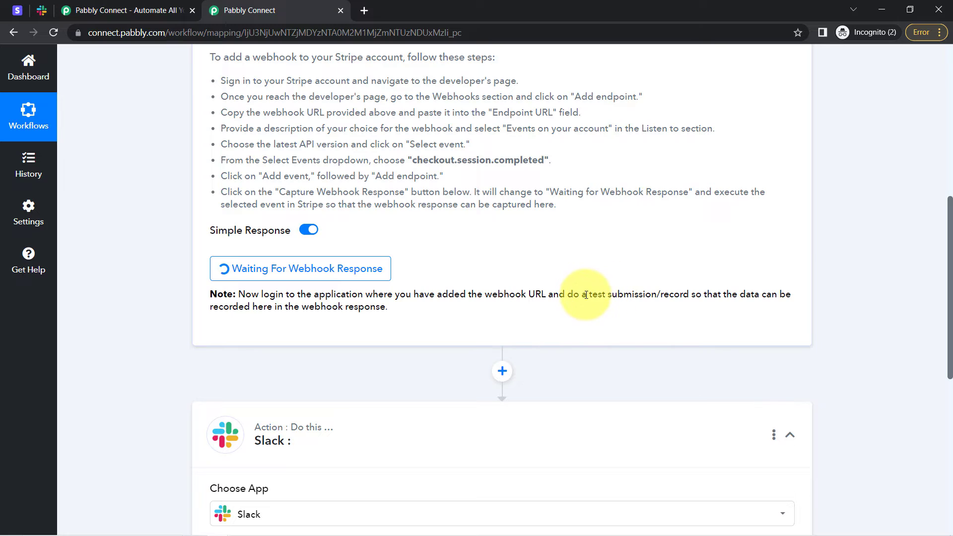
left_click_drag(587, 295, 689, 295)
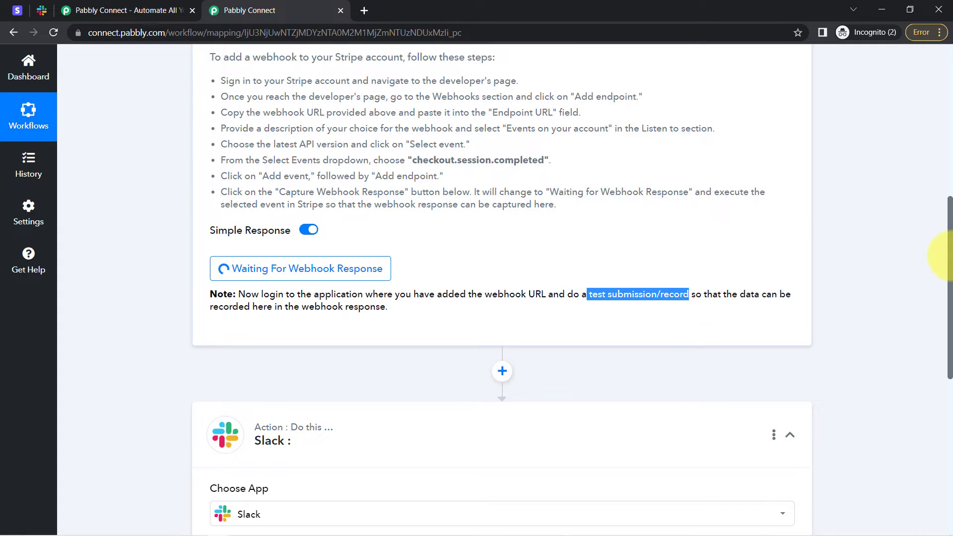
scroll(949, 263, "up", 7)
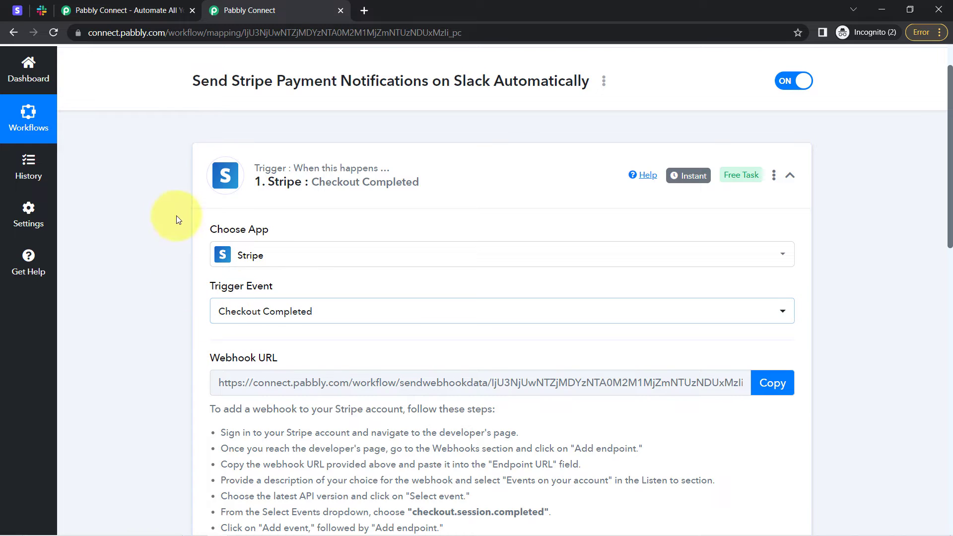
In Stripe, copy the first payment link, for PHP Course for Beginners (8 Weeks), and open it in a new browser tab
left_click(19, 10)
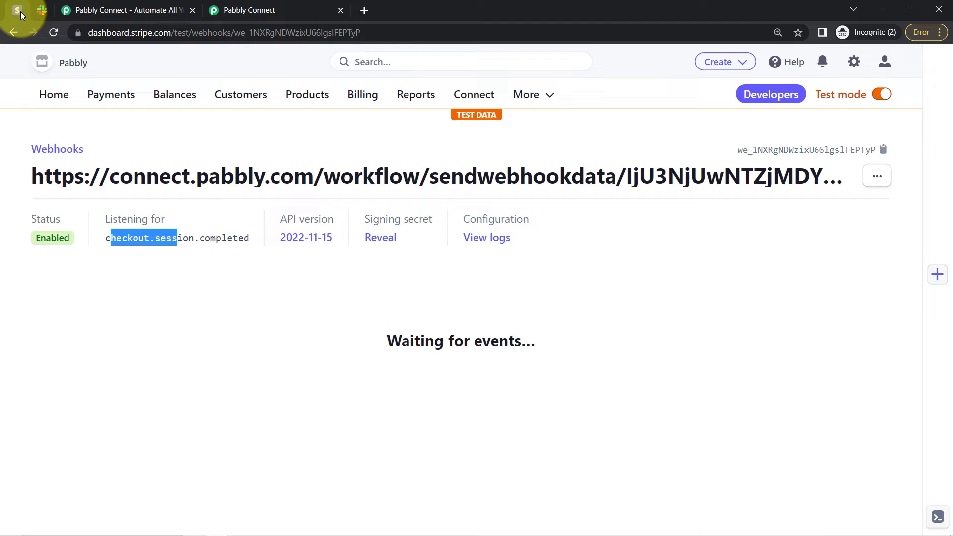
left_click(99, 99)
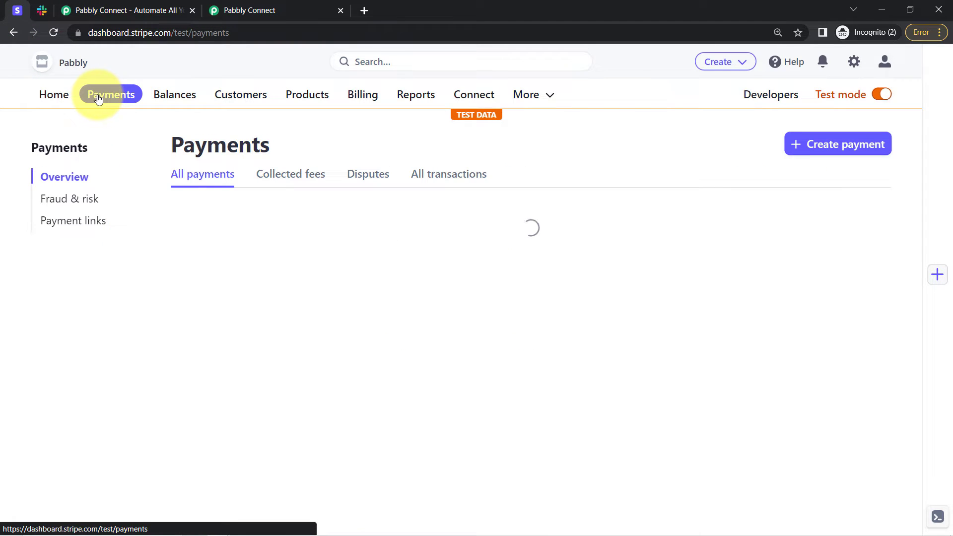
left_click(76, 227)
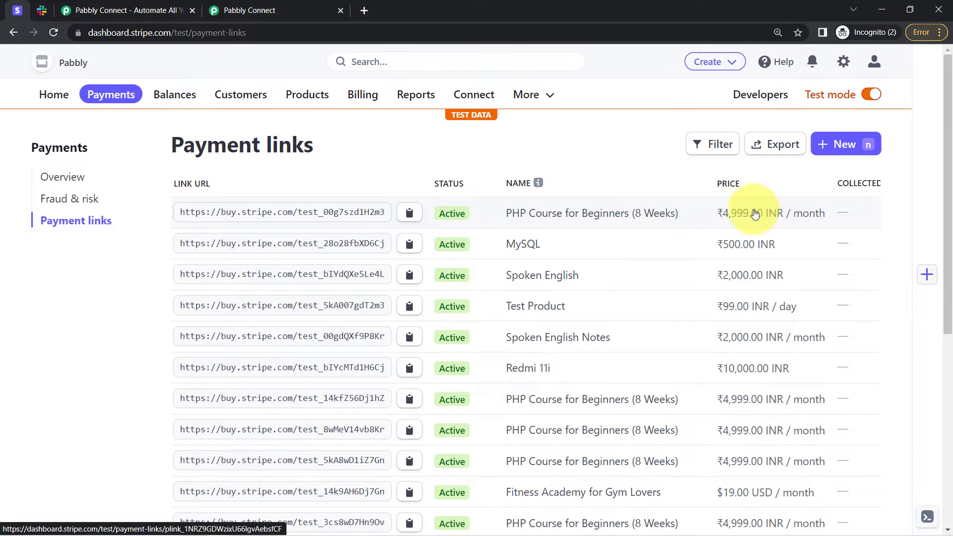
left_click(409, 213)
left_click(364, 10)
key("ctrl+v")
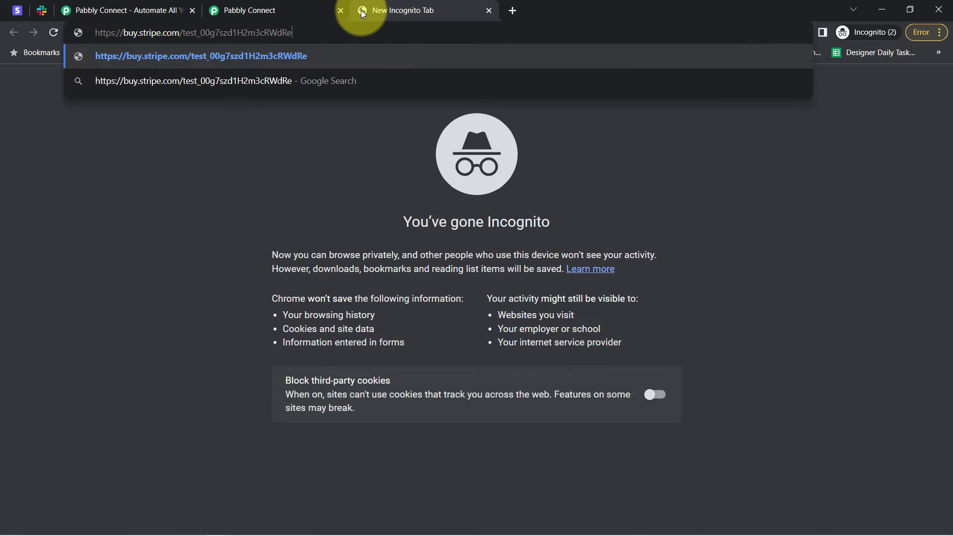
key("Return")
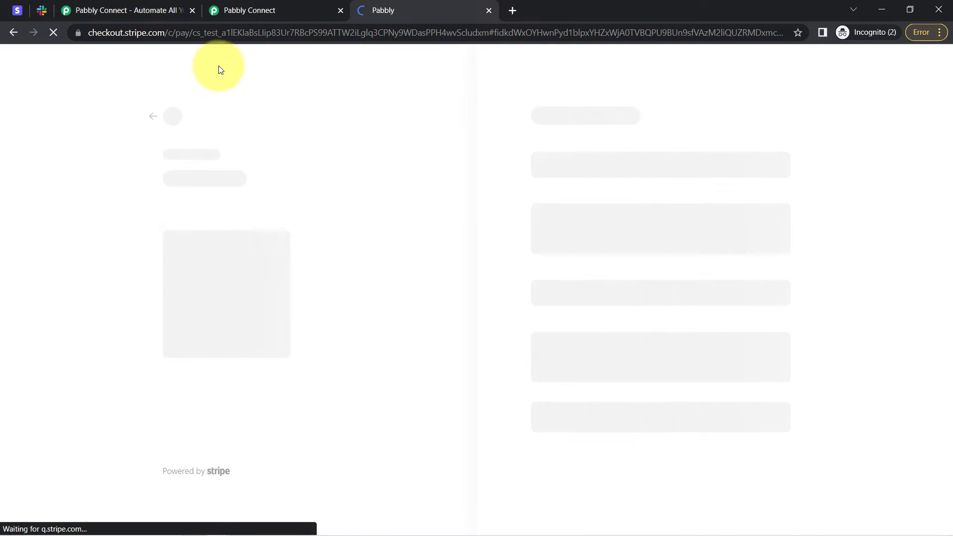
Return to the Pabbly Connect workflow and check the Stripe trigger's webhook response capture status
left_click(249, 6)
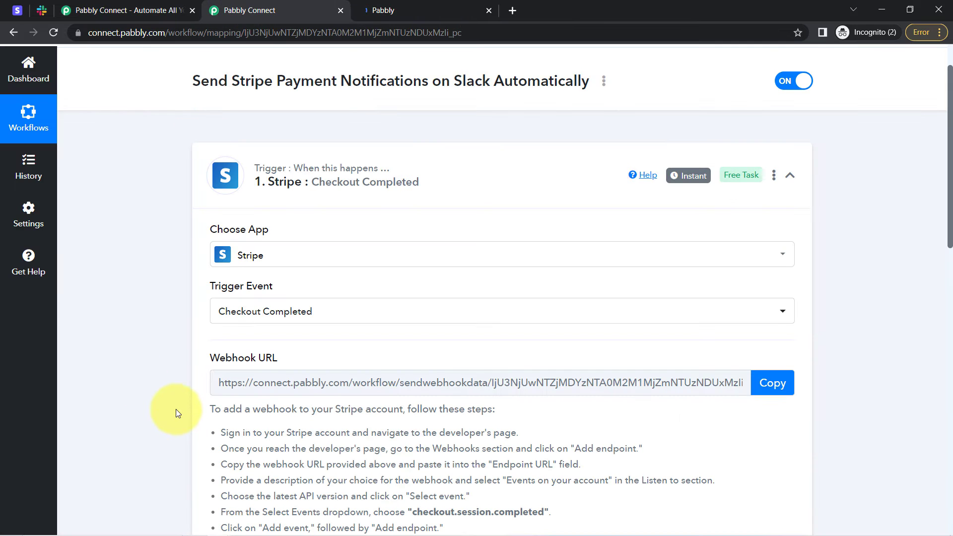
scroll(175, 408, "down", 2)
scroll(175, 409, "up", 1)
scroll(176, 408, "down", 5)
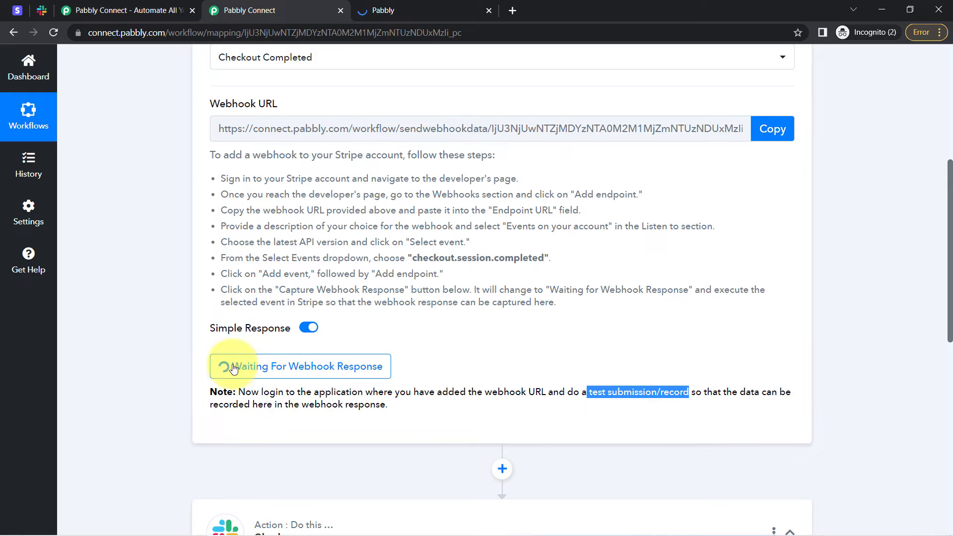
On the Stripe checkout page, fill in the customer's e-mail, phone number, first name and last name
left_click(407, 7)
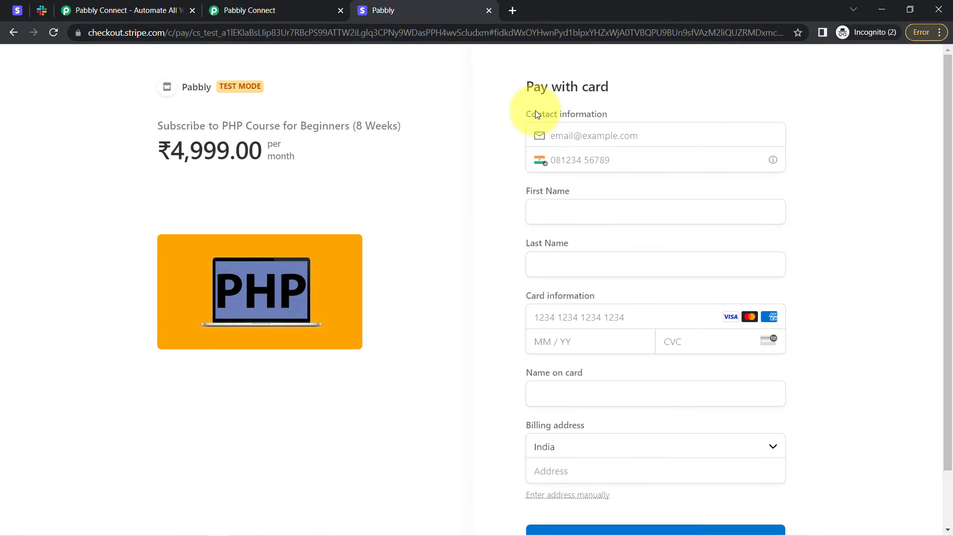
left_click(563, 133)
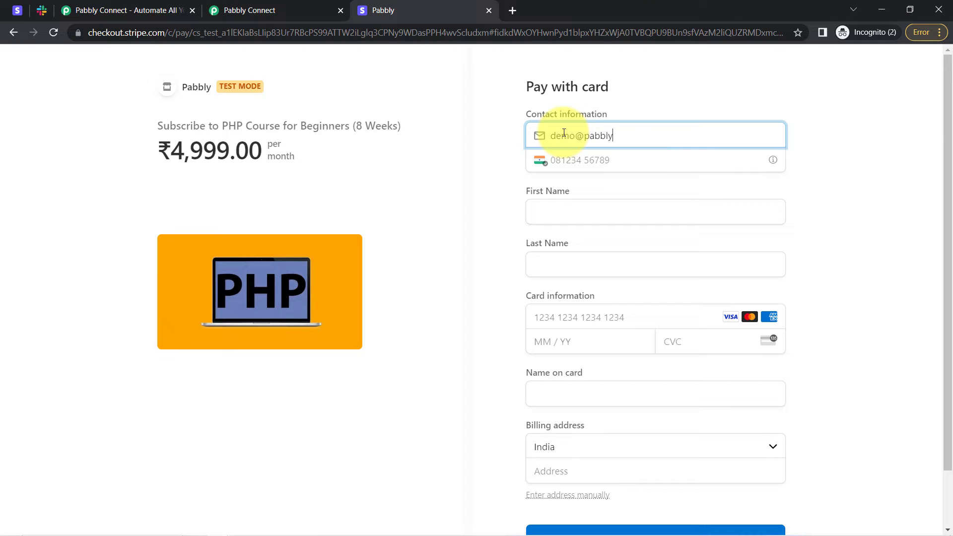
key("Tab")
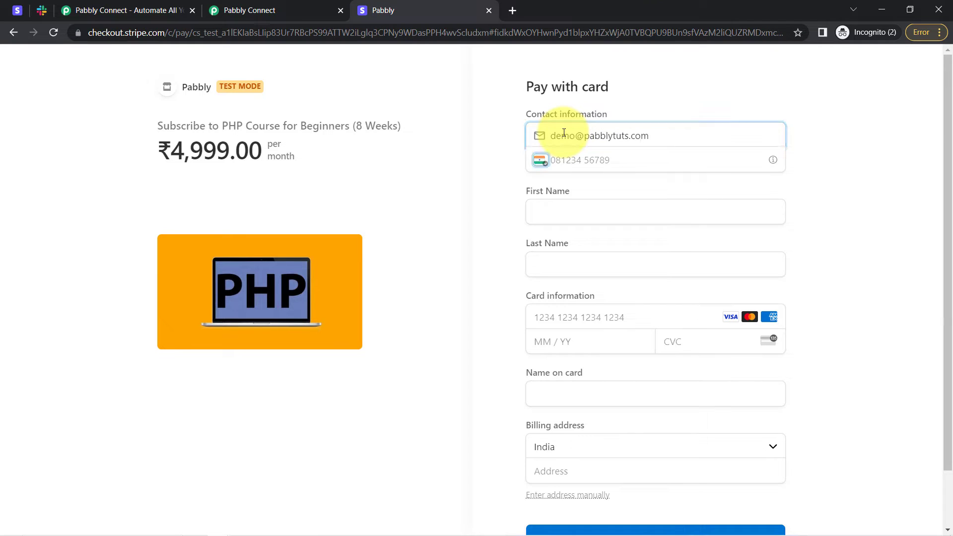
key("Tab")
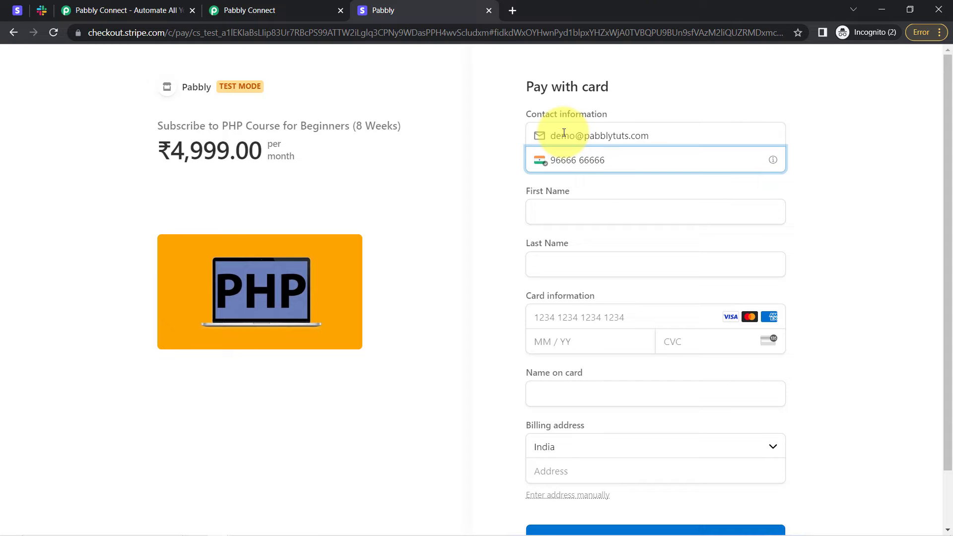
left_click(582, 209)
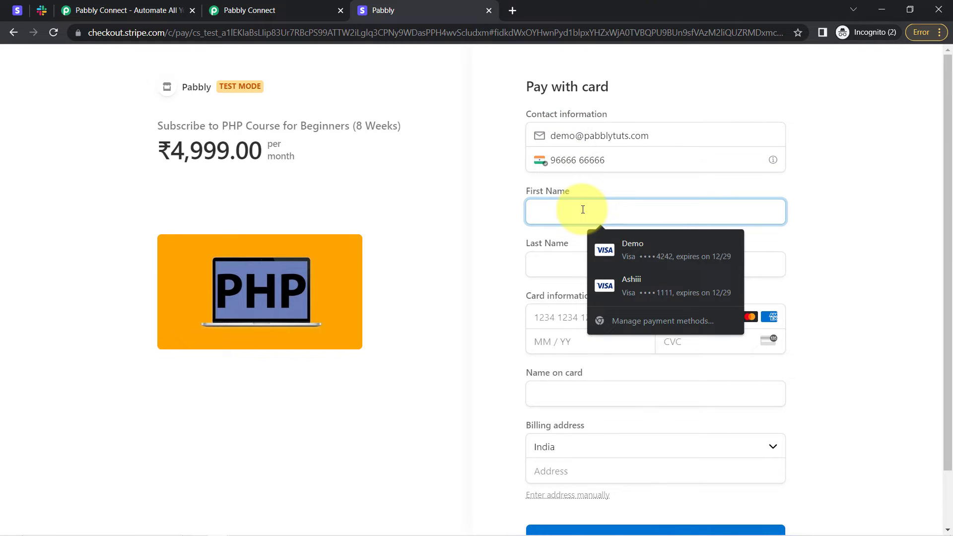
type("Demo")
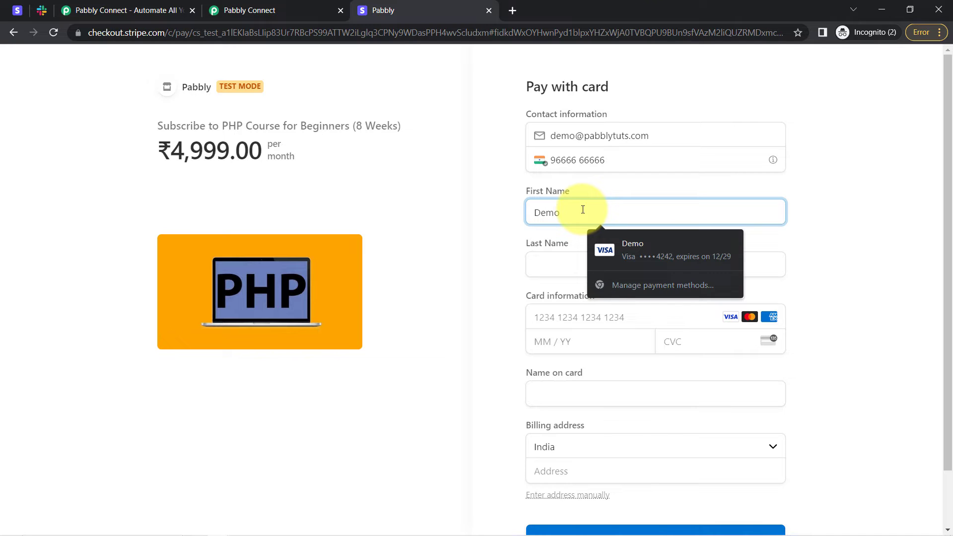
key("Tab")
type("C")
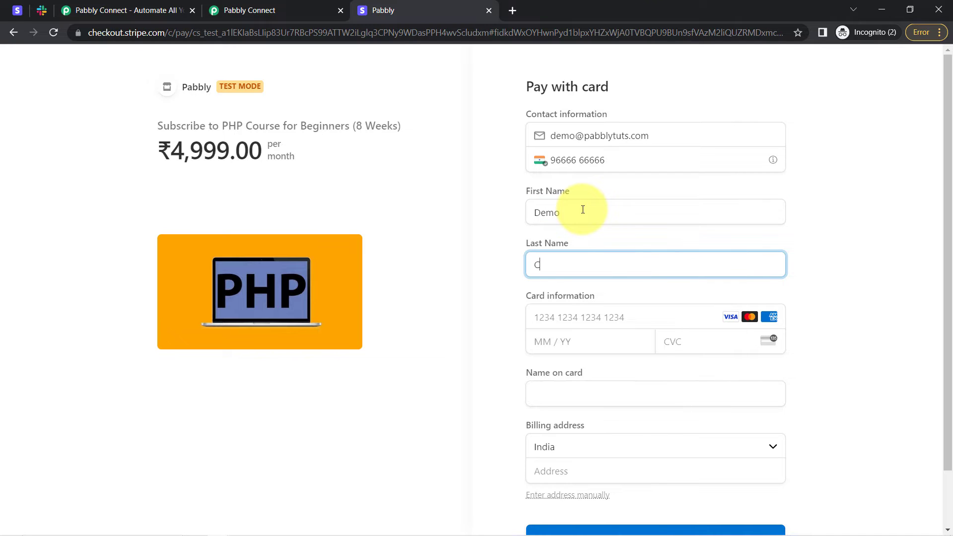
type("ustomer")
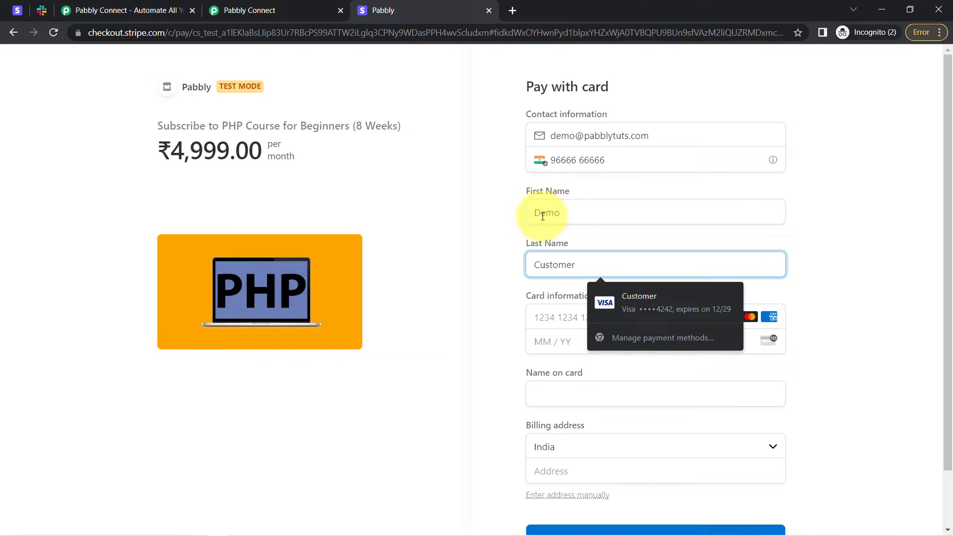
left_click(490, 259)
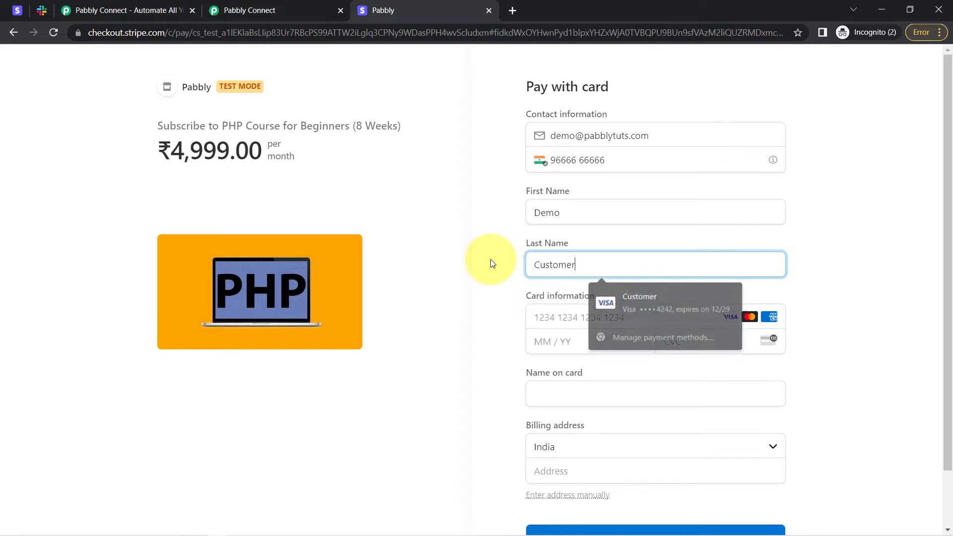
Fill in the card details from the saved Visa test card and enter the CVC
left_click(578, 317)
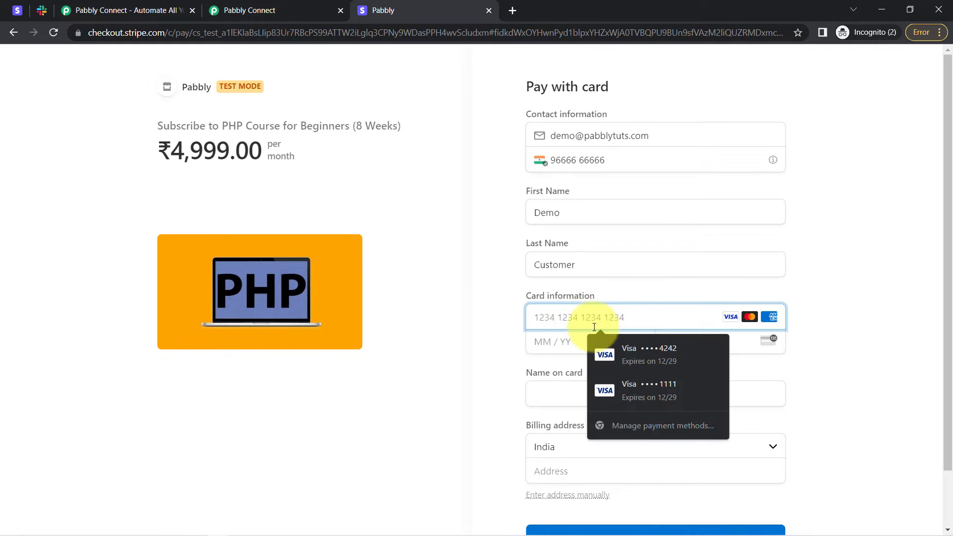
left_click(644, 353)
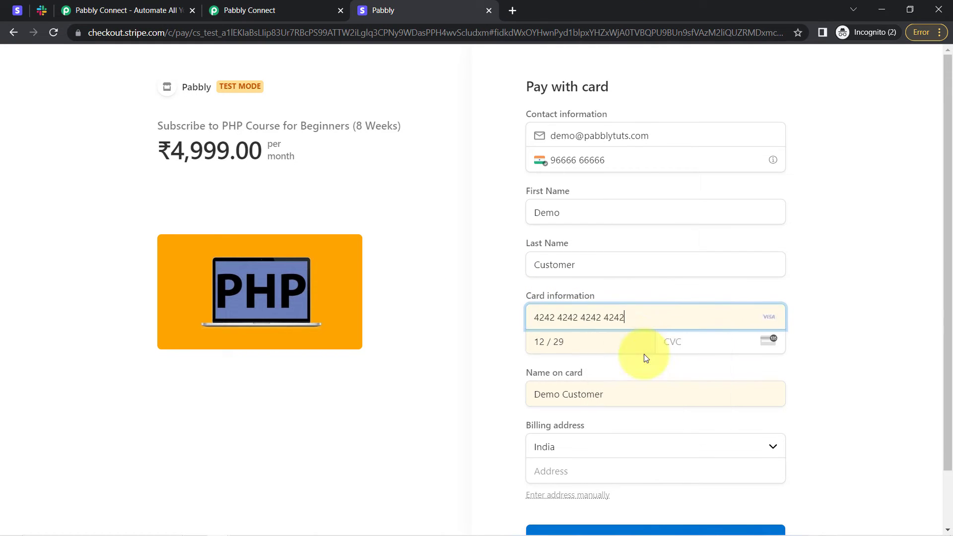
left_click(690, 332)
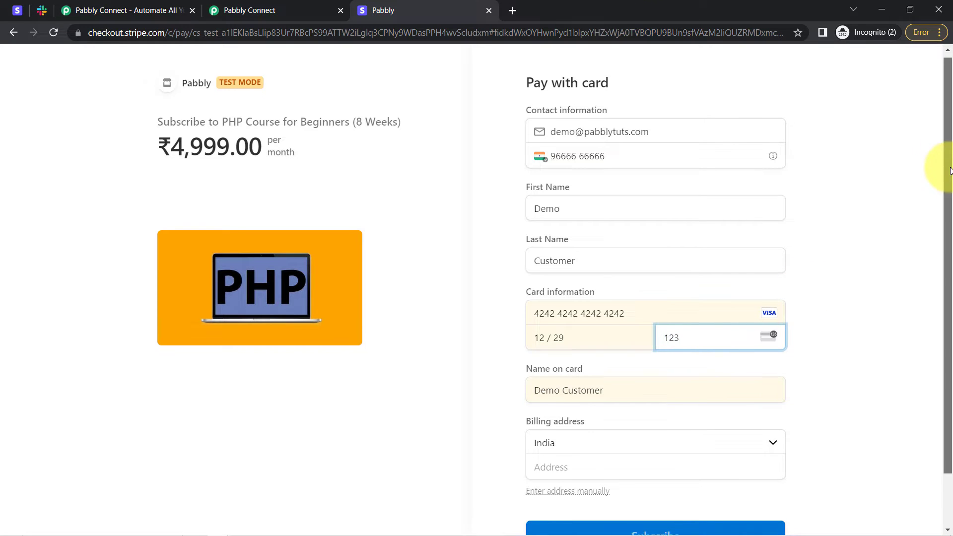
Switch the billing address to manual entry, fill in the city, postal code, state and first address line, and submit the subscription
left_click_drag(941, 149, 948, 265)
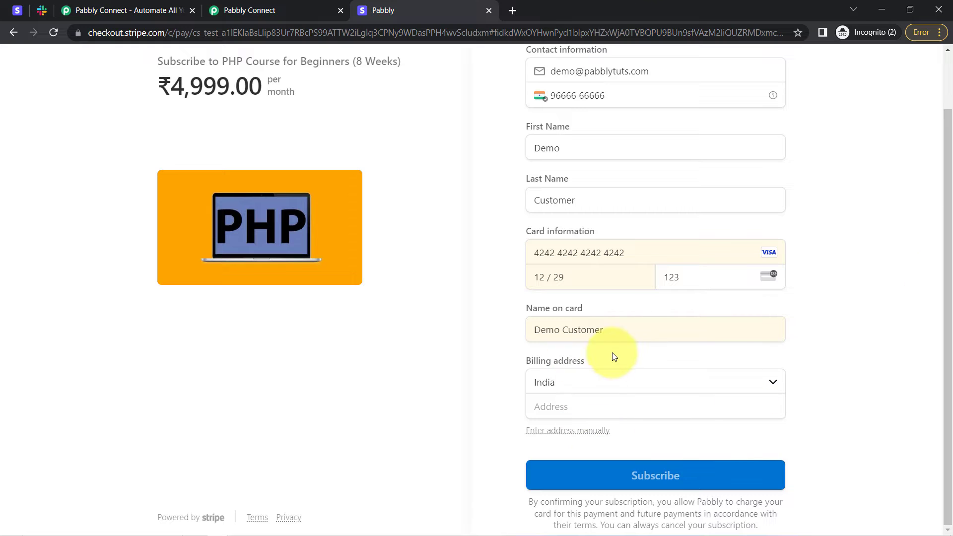
left_click(543, 413)
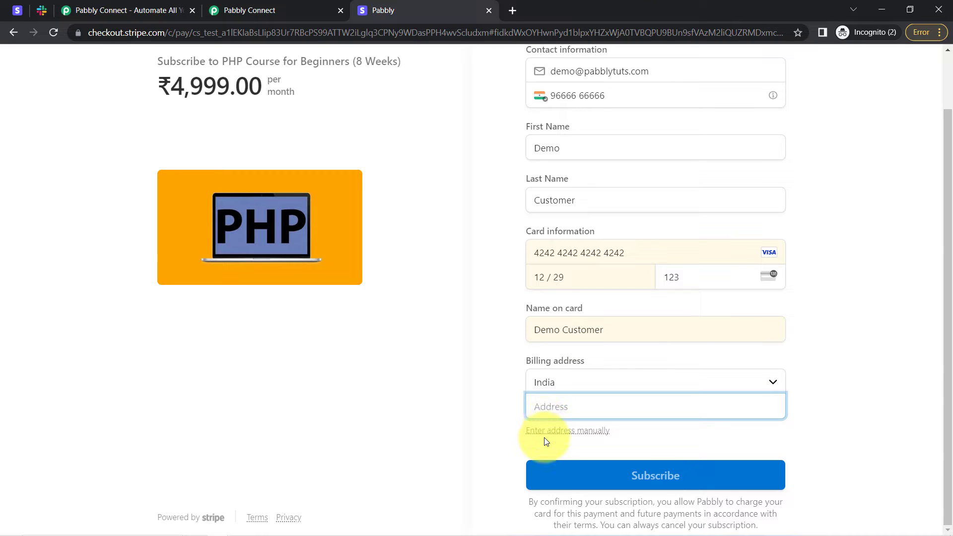
left_click(546, 431)
scroll(466, 383, "down", 1)
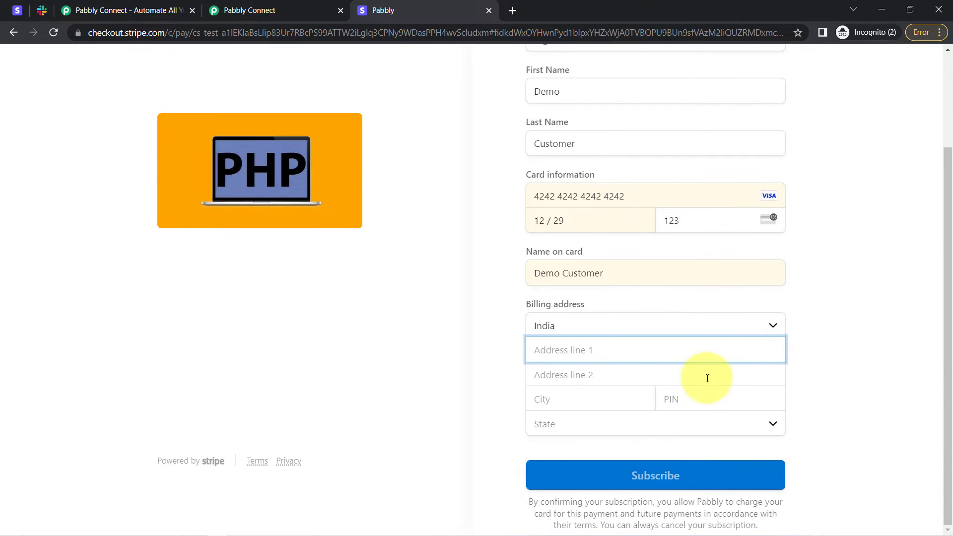
left_click(598, 399)
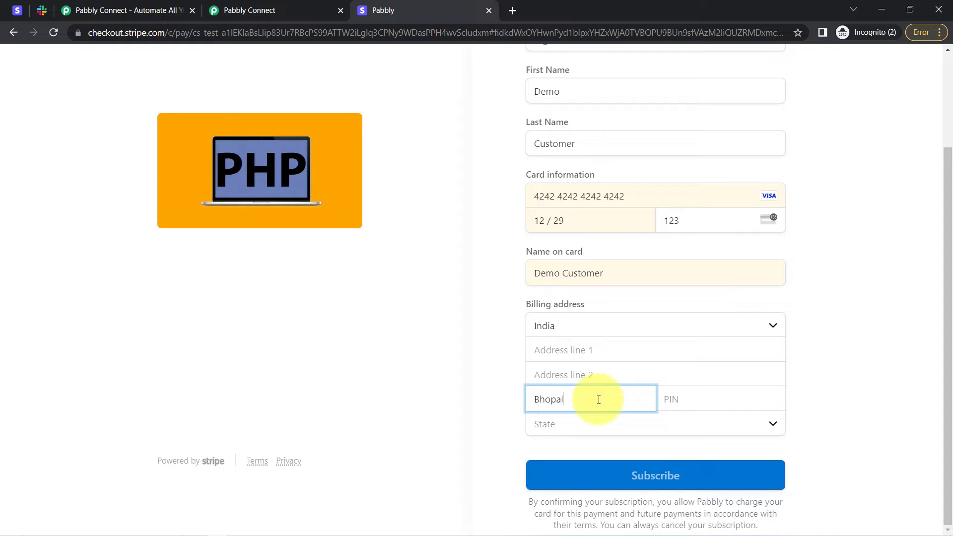
key("Tab")
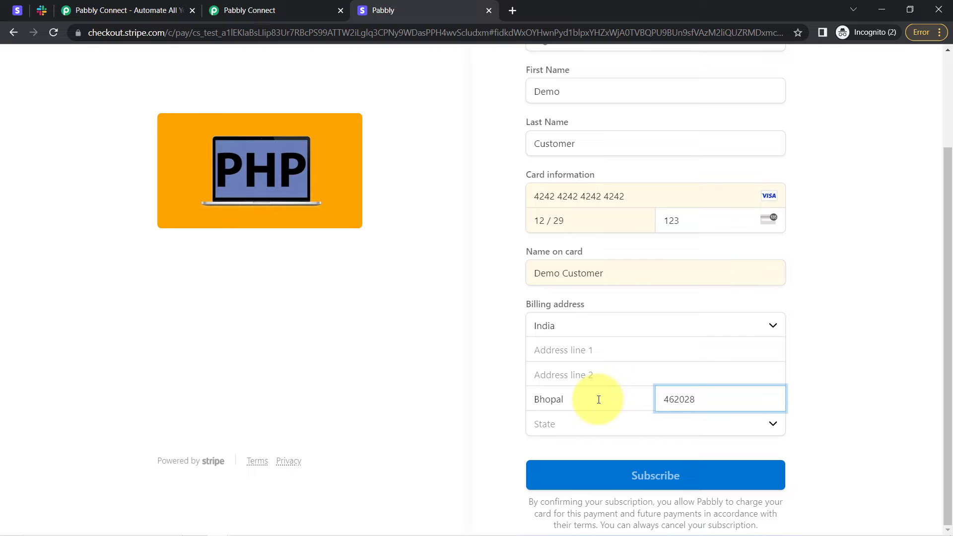
key("Tab")
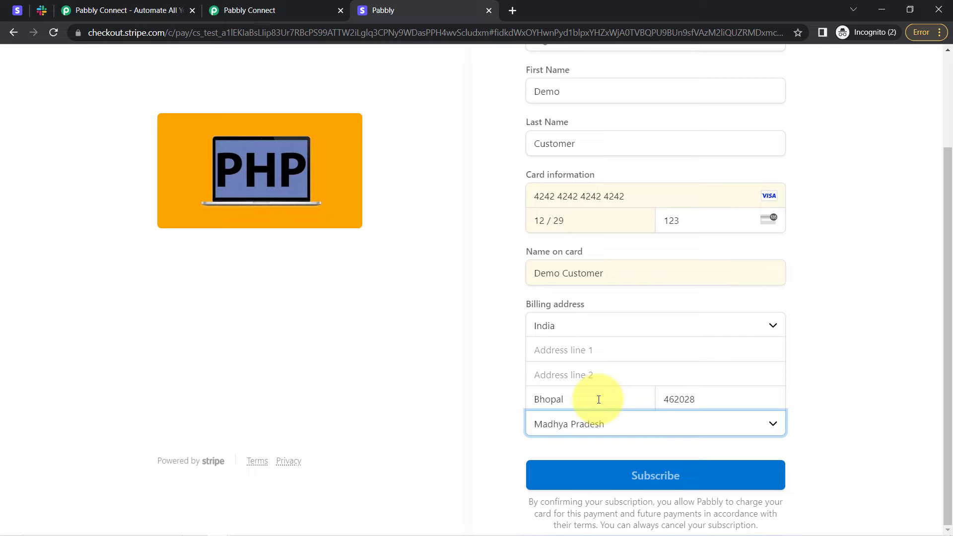
left_click(565, 356)
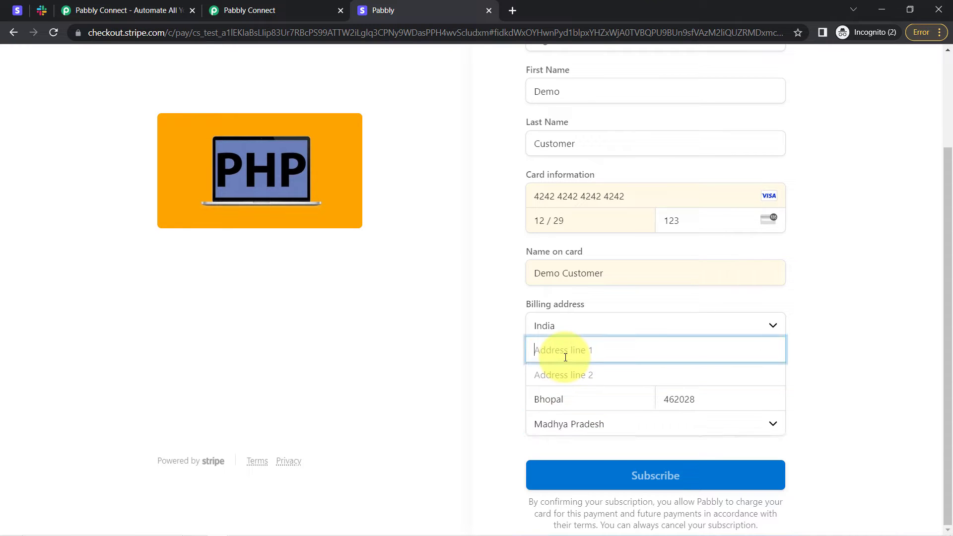
type("Premi")
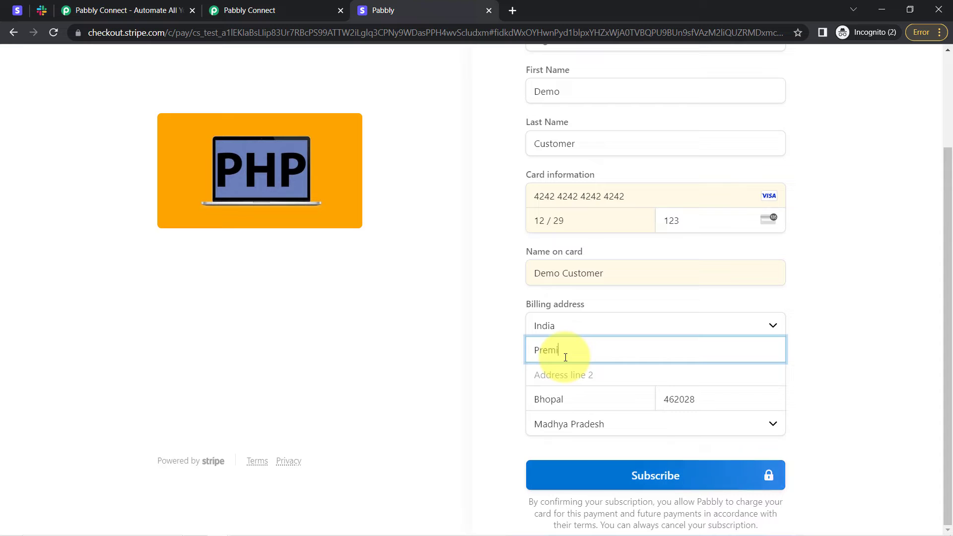
type("ere Or")
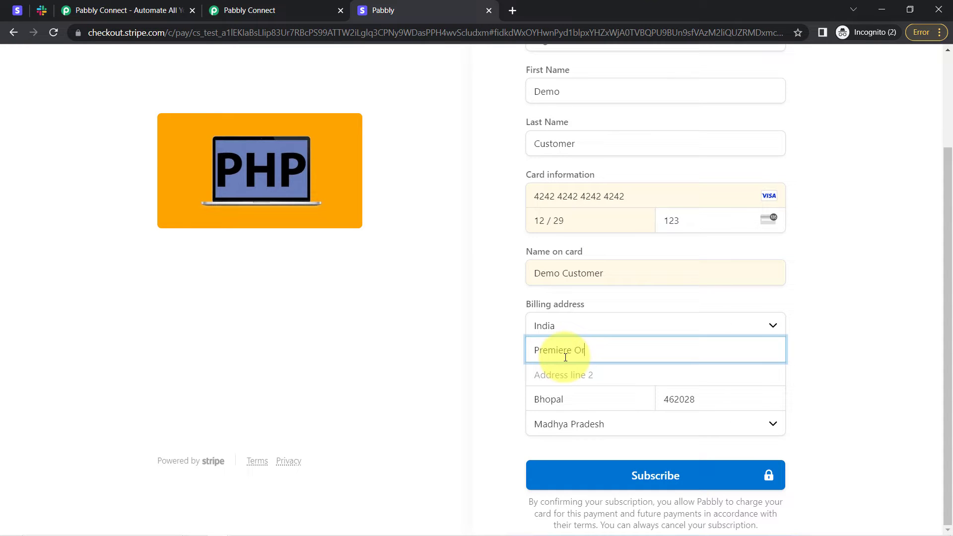
type("chard")
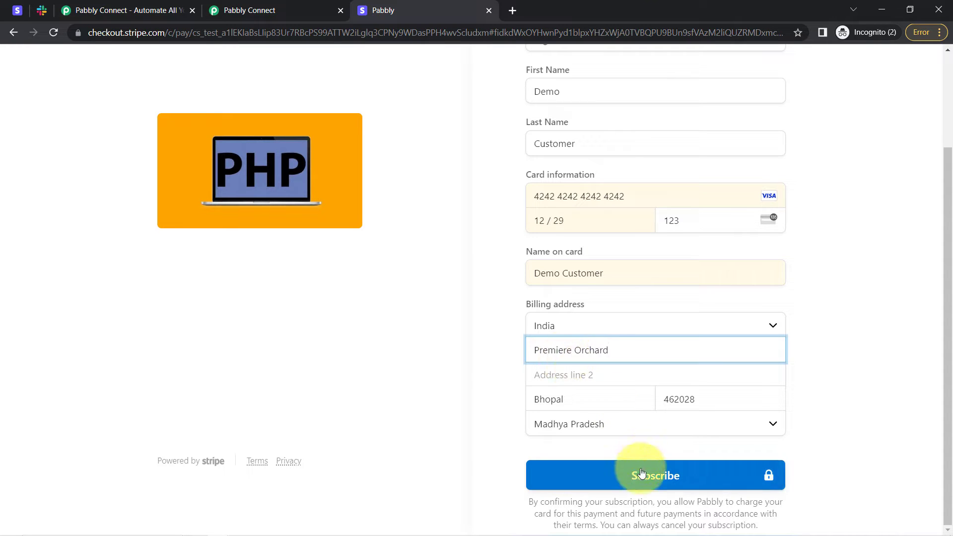
left_click(642, 472)
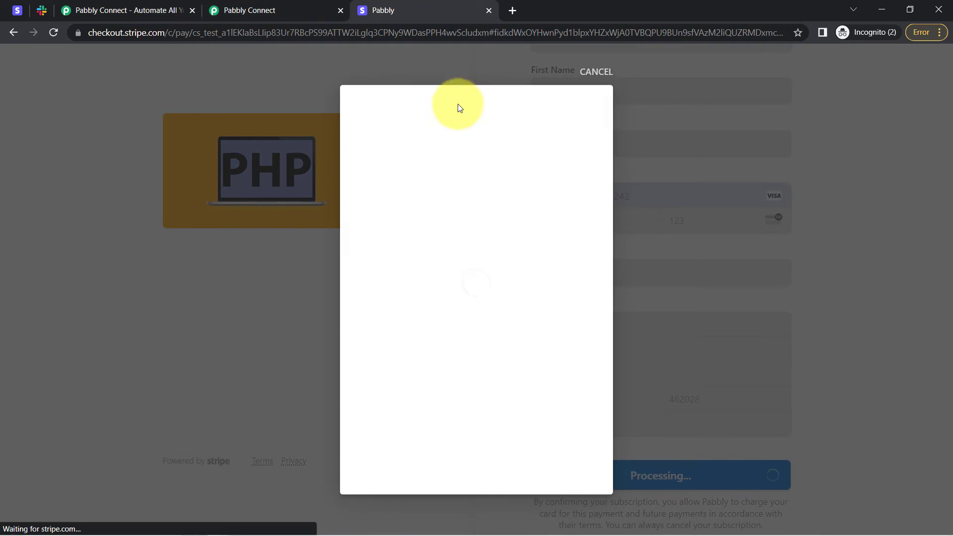
Check the trigger's capture status in Pabbly Connect, then return to the checkout page to read the subscription confirmation
left_click(303, 10)
scroll(199, 298, "down", 3)
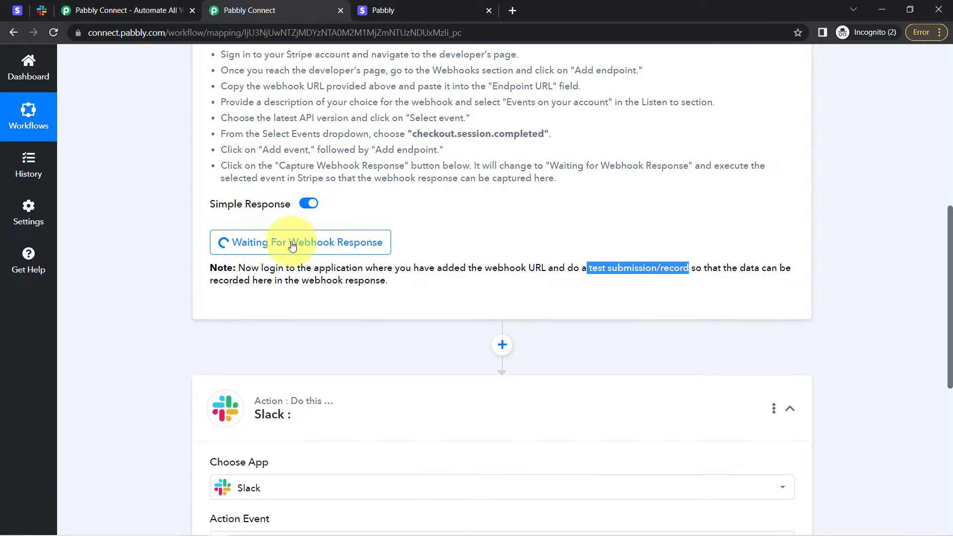
left_click(391, 6)
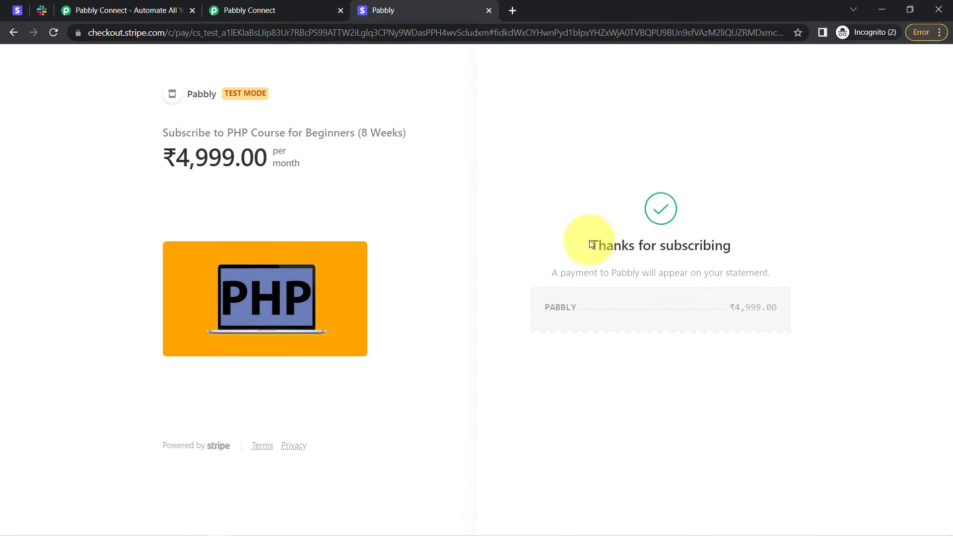
left_click_drag(606, 246, 750, 252)
Return to Pabbly Connect and examine the event type in the trigger's received webhook response
left_click(249, 9)
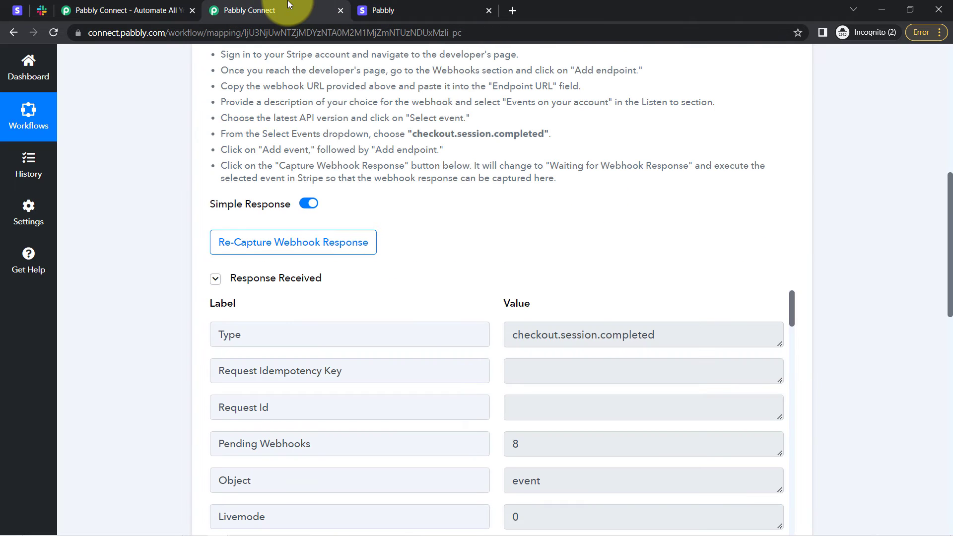
left_click(214, 278)
left_click(215, 280)
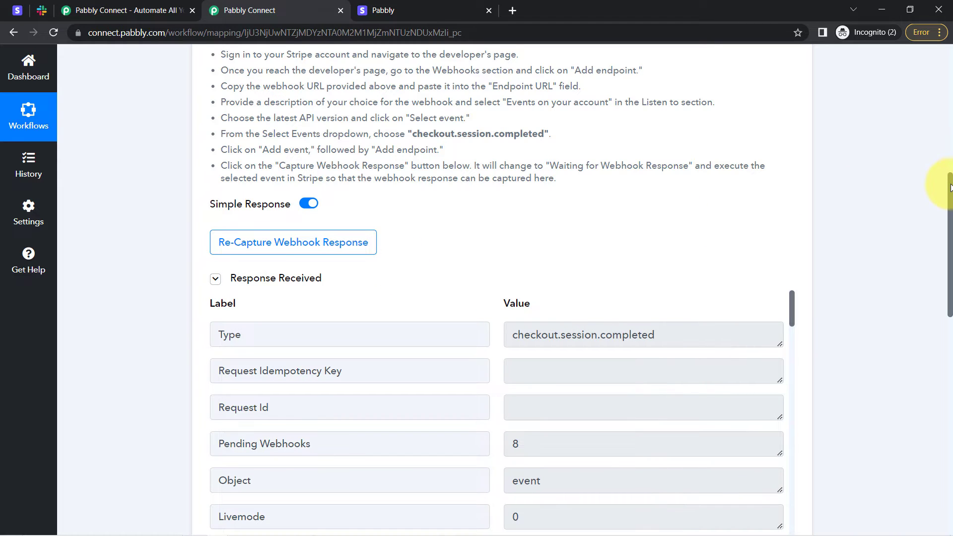
left_click_drag(950, 188, 948, 242)
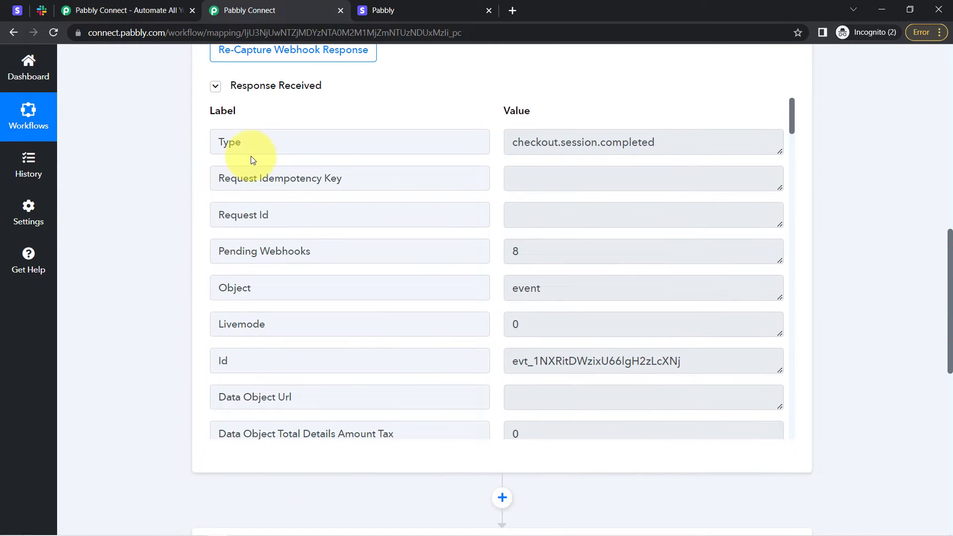
double_click(247, 140)
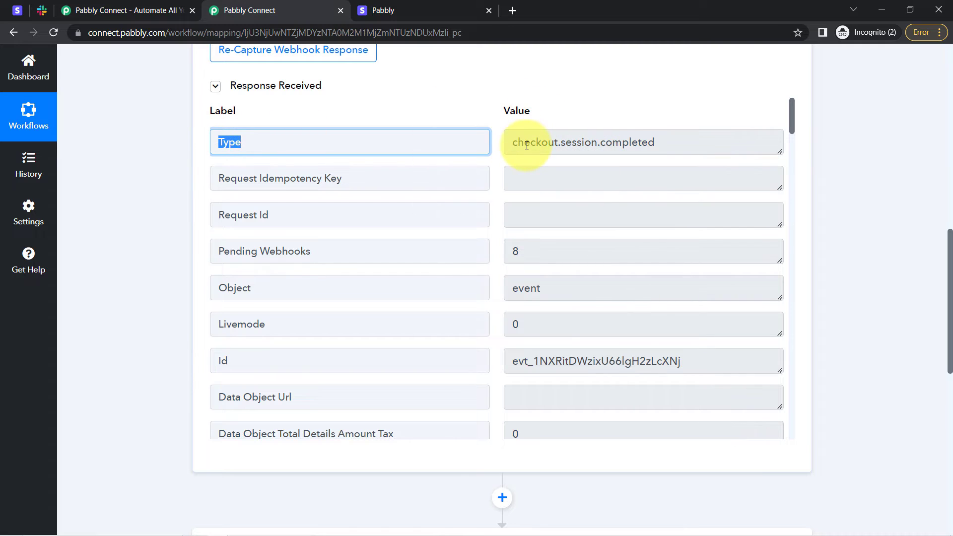
left_click_drag(524, 142, 784, 197)
Examine the payment status, object type and customer contact and address details in the received webhook response
left_click_drag(528, 201, 519, 201)
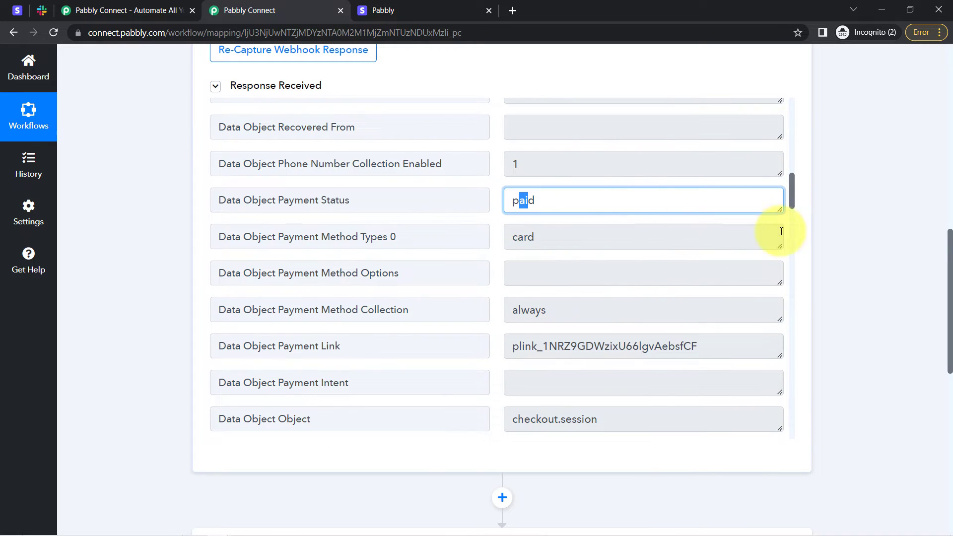
left_click_drag(584, 419, 555, 419)
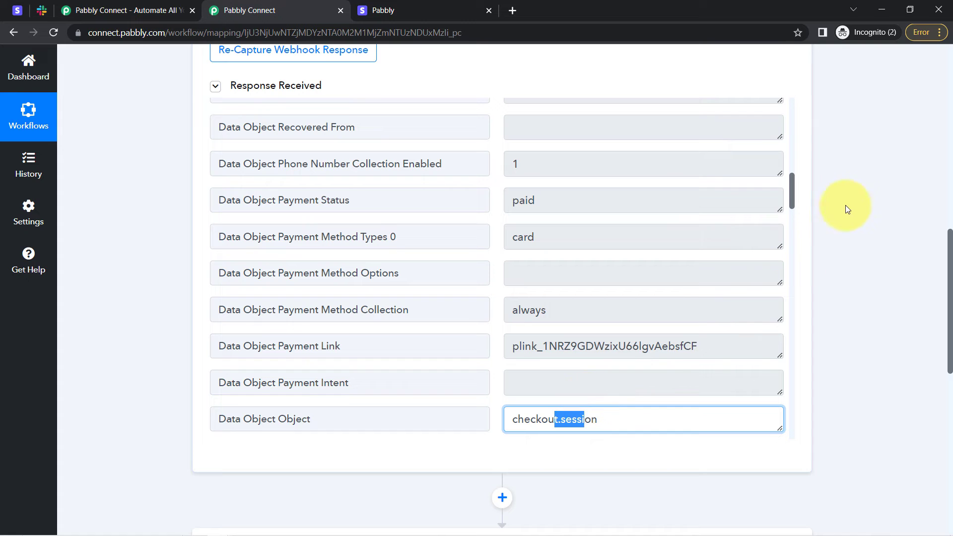
left_click_drag(792, 187, 776, 255)
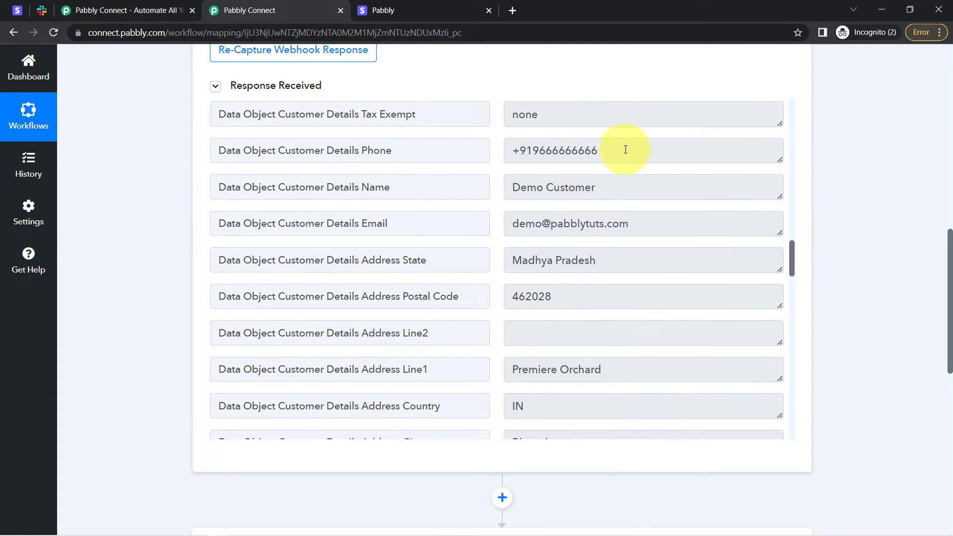
left_click_drag(545, 151, 601, 153)
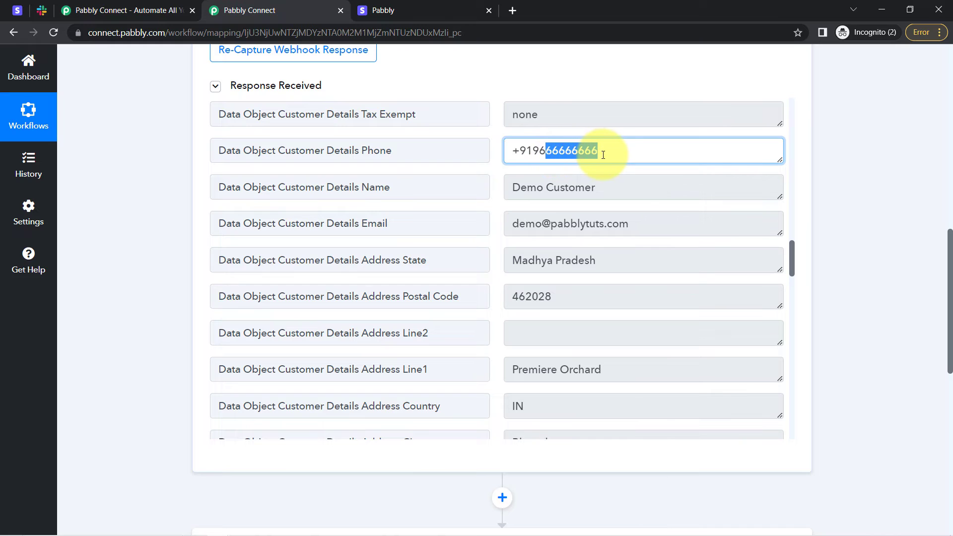
left_click_drag(520, 190, 525, 261)
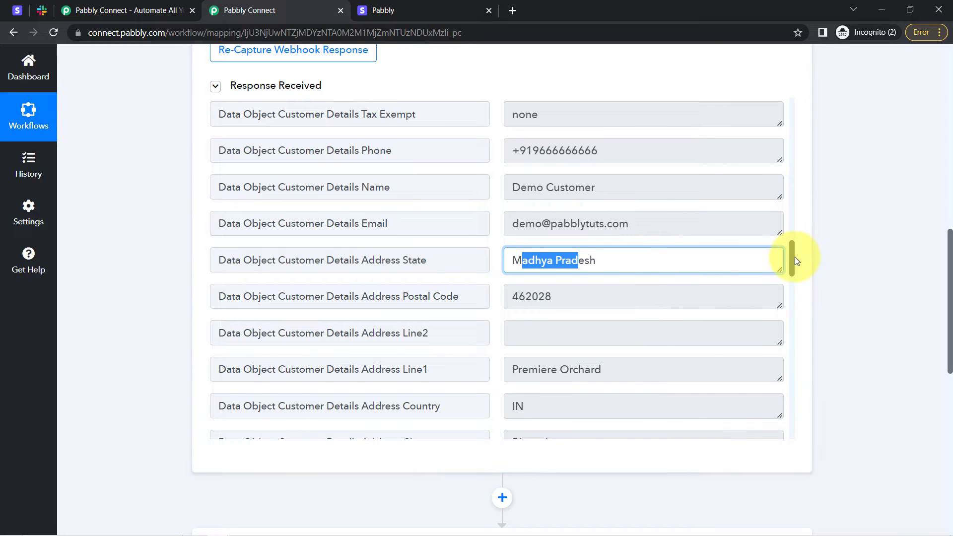
Examine the custom field text value and the total amount in the received webhook response
left_click_drag(794, 256, 791, 342)
left_click(547, 226)
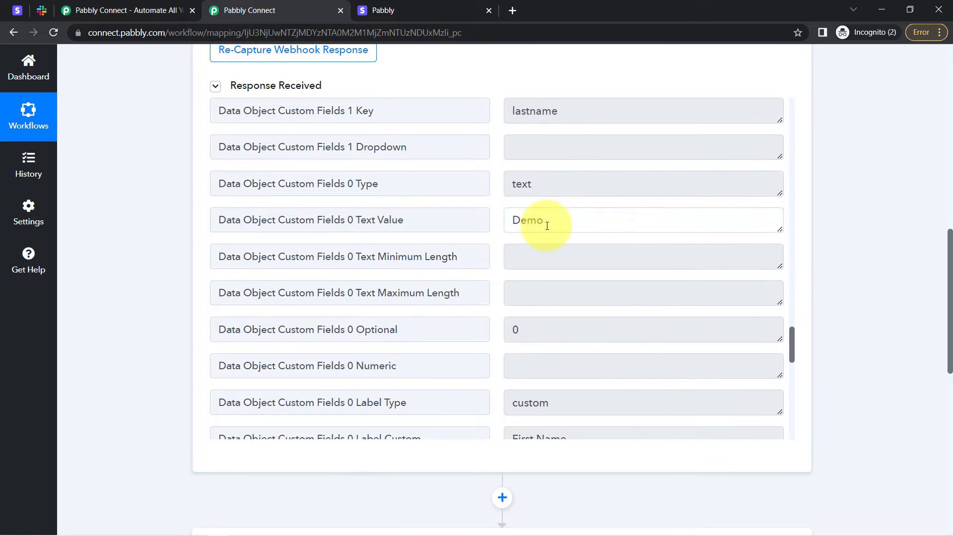
left_click_drag(546, 226, 520, 221)
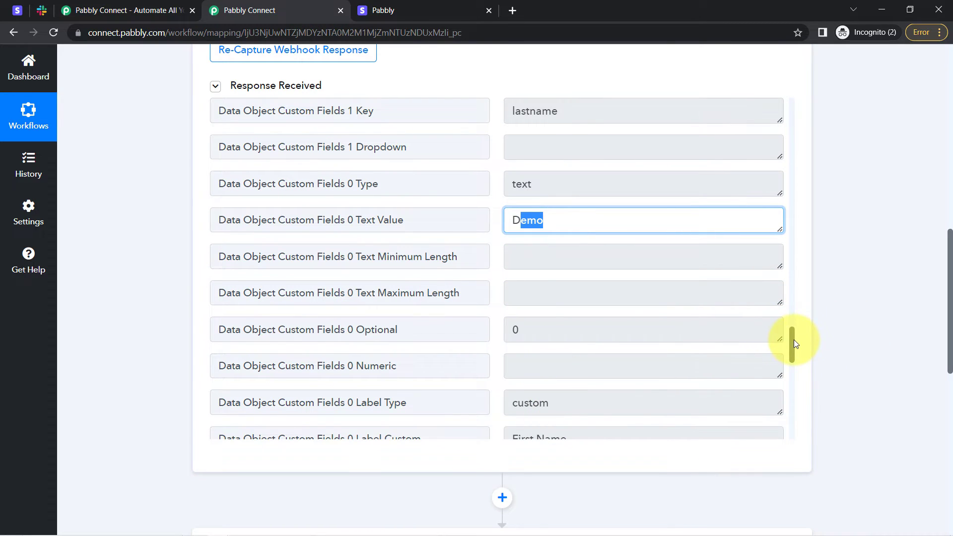
left_click_drag(794, 339, 778, 416)
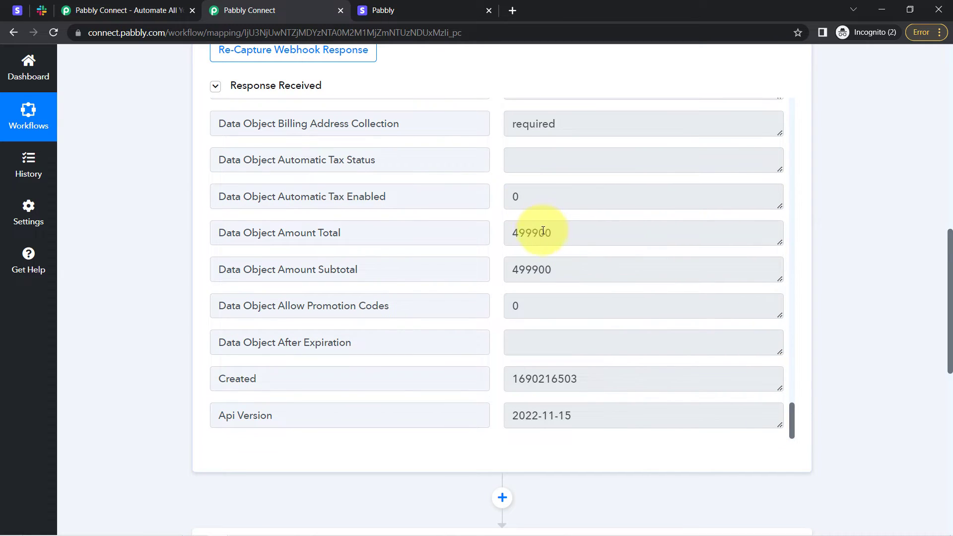
left_click_drag(538, 232, 517, 235)
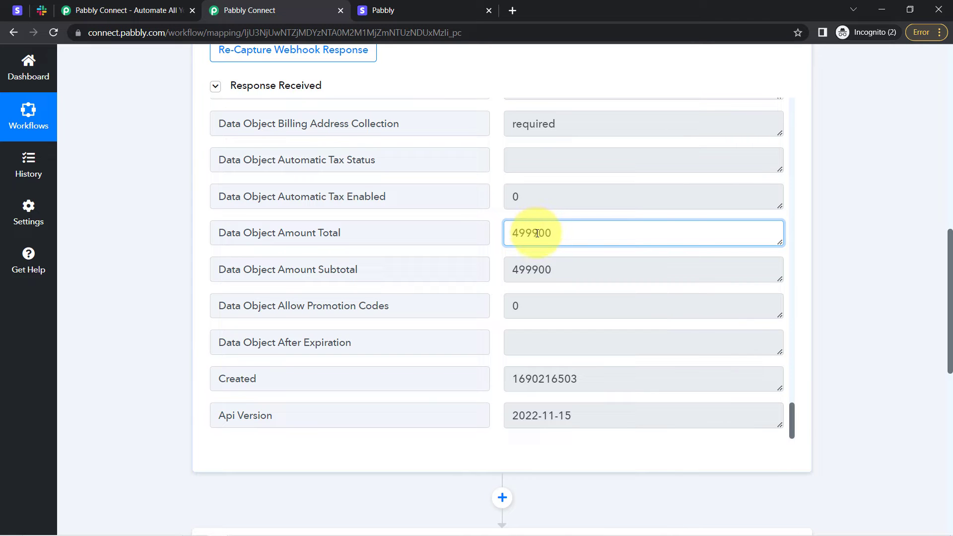
left_click_drag(538, 234, 572, 235)
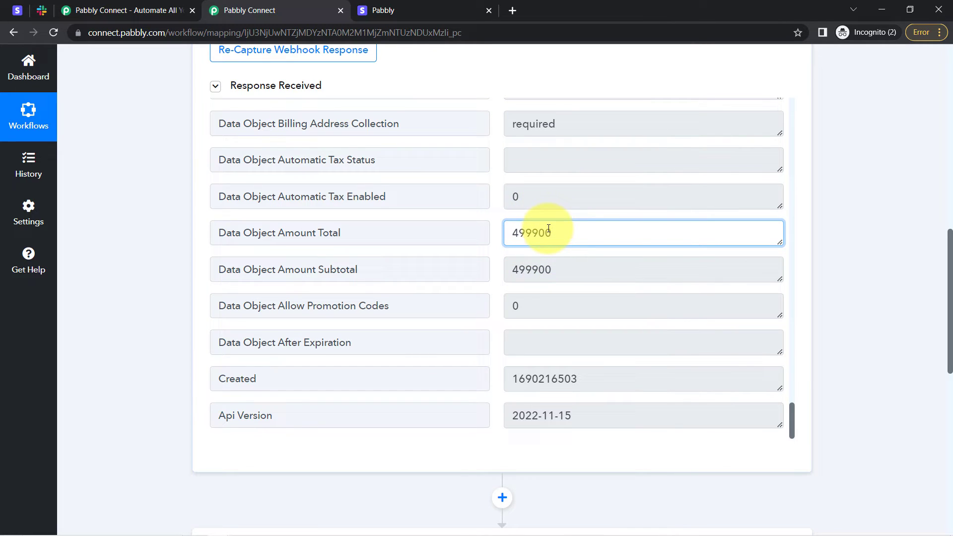
Collapse the Stripe trigger step and close the completed checkout page
left_click_drag(950, 298, 950, 114)
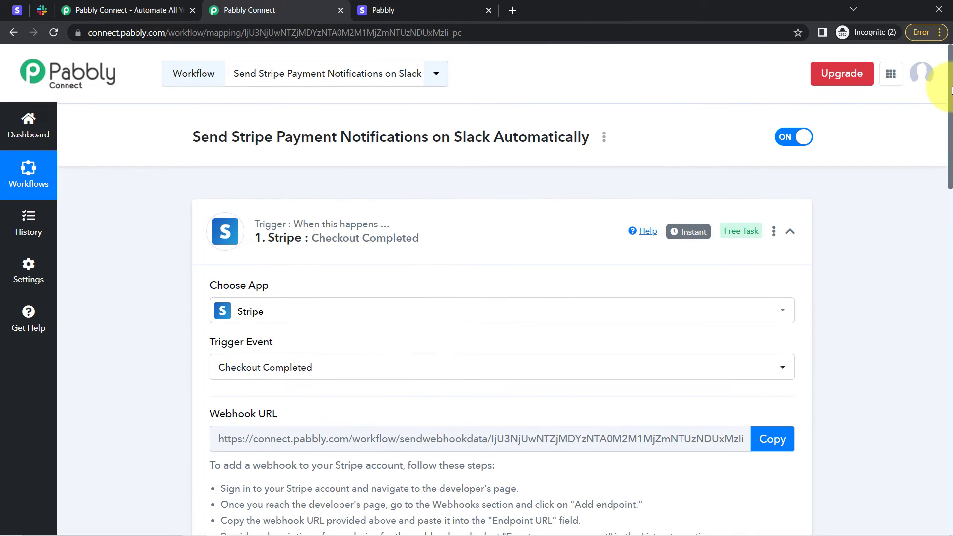
left_click(314, 238)
left_click(16, 10)
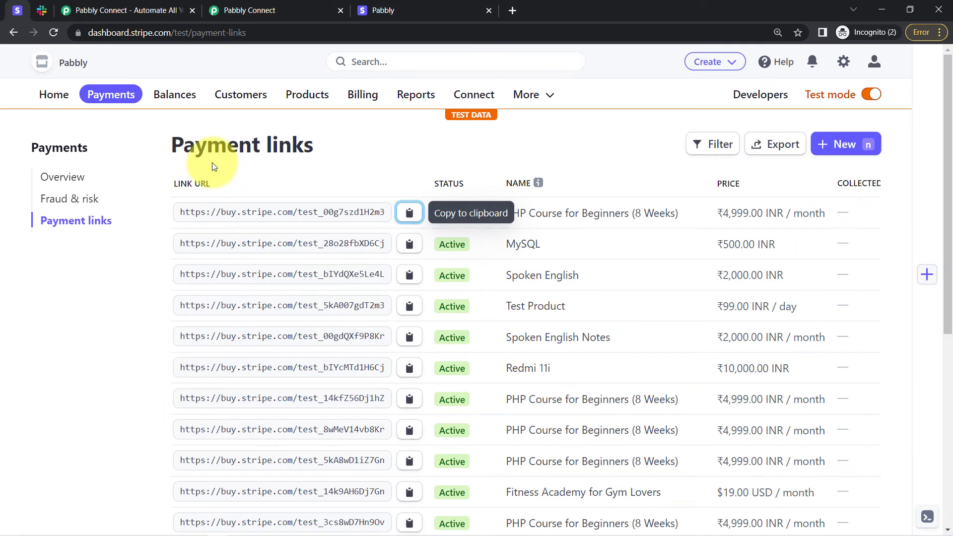
left_click(377, 11)
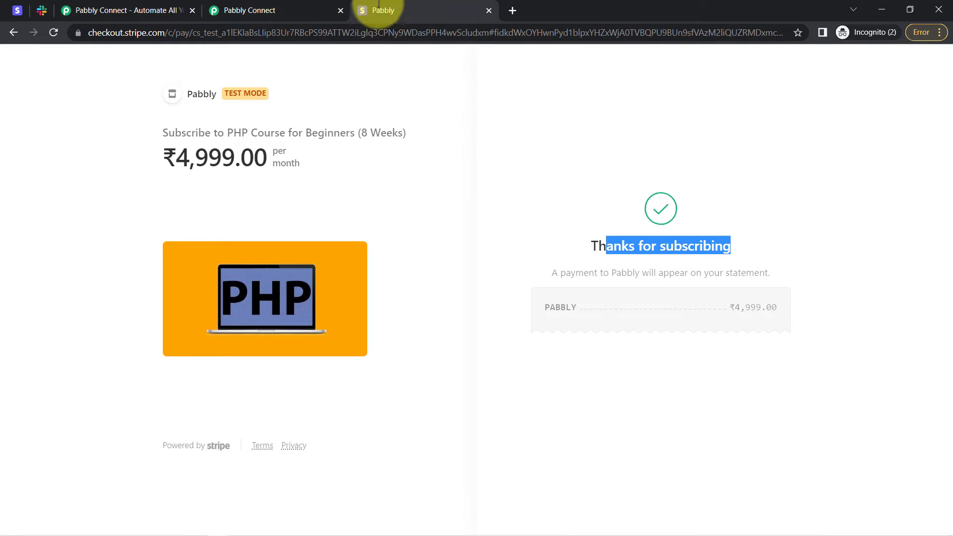
left_click(275, 8)
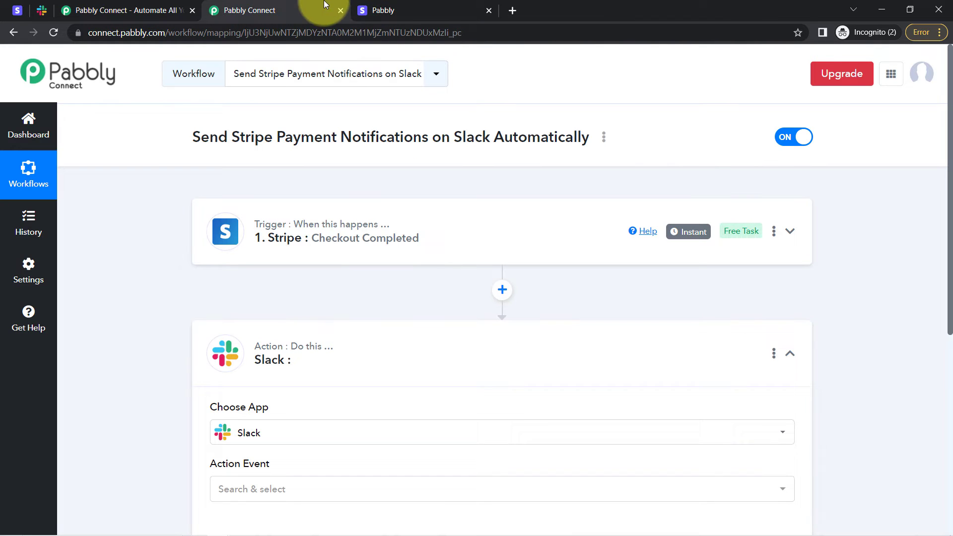
left_click(488, 11)
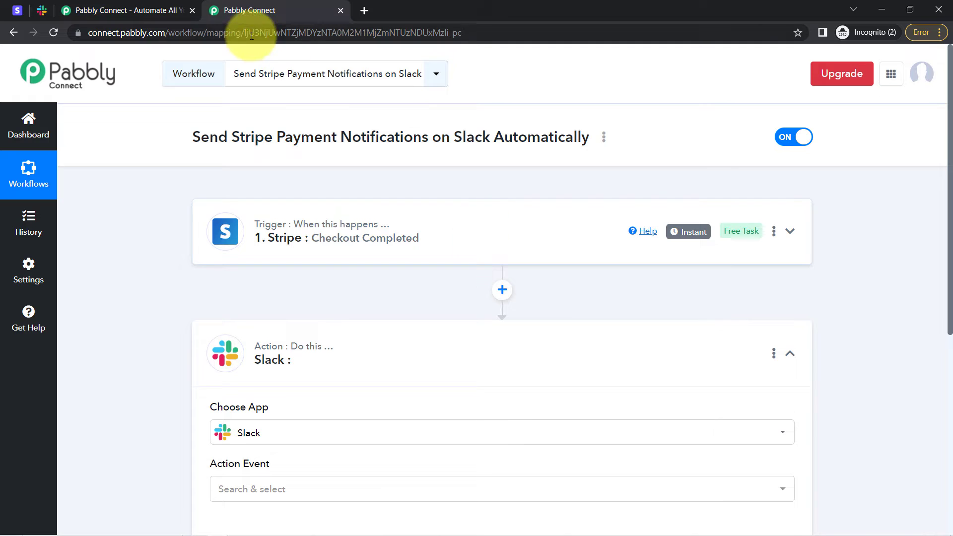
left_click(18, 10)
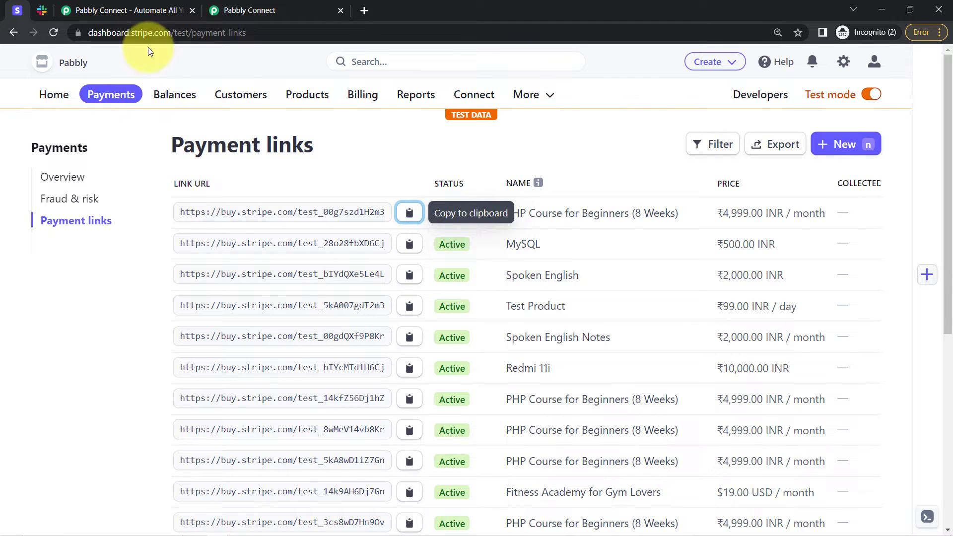
left_click(251, 6)
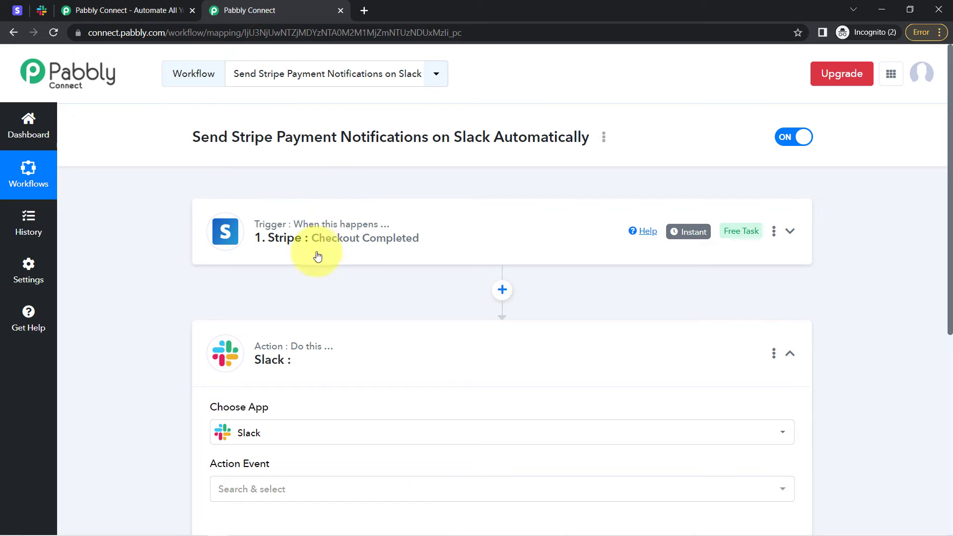
mouse_move(354, 232)
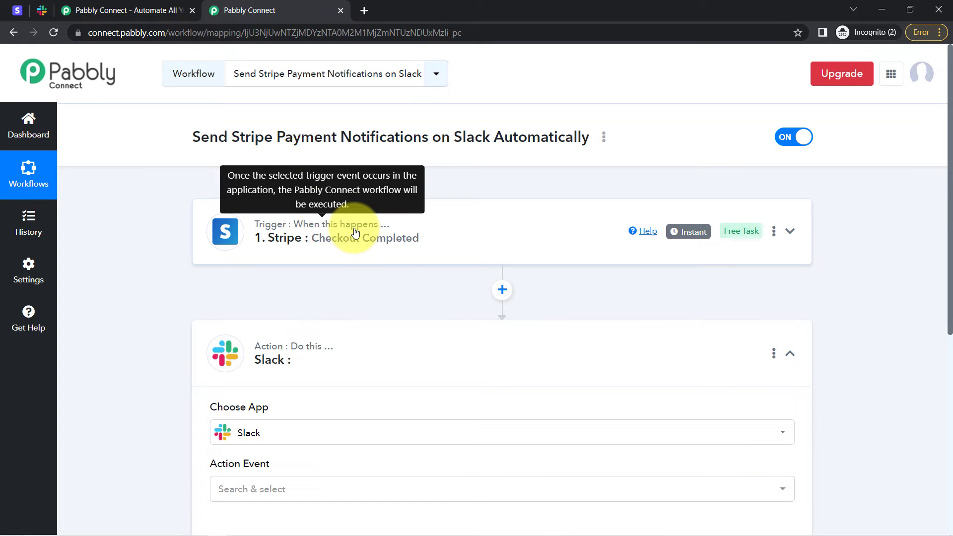
left_click(17, 10)
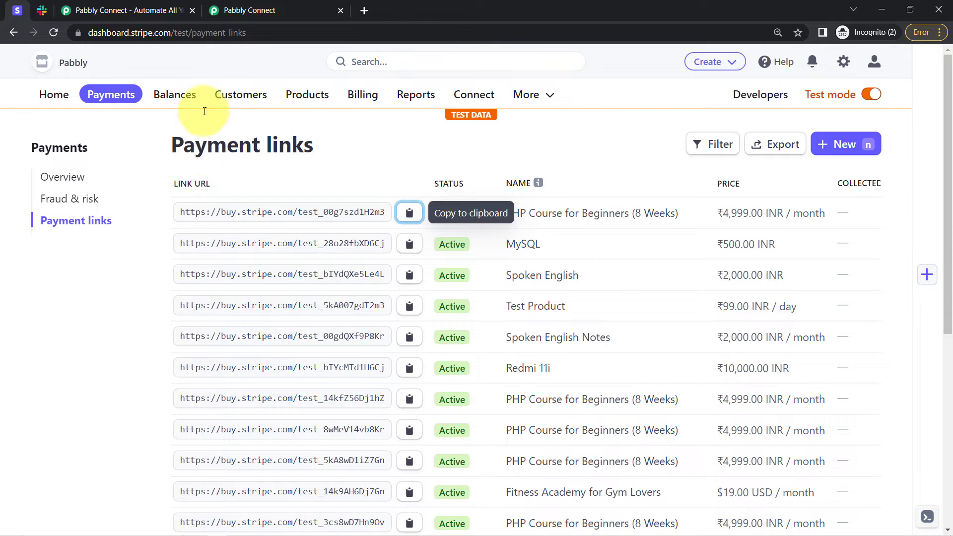
left_click(240, 5)
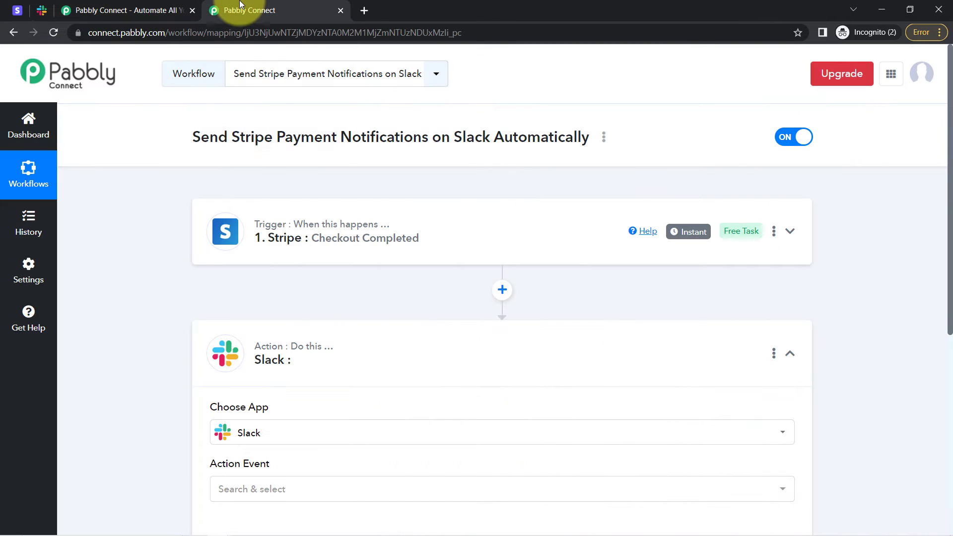
left_click(251, 221)
scroll(159, 323, "down", 7)
scroll(235, 299, "down", 3)
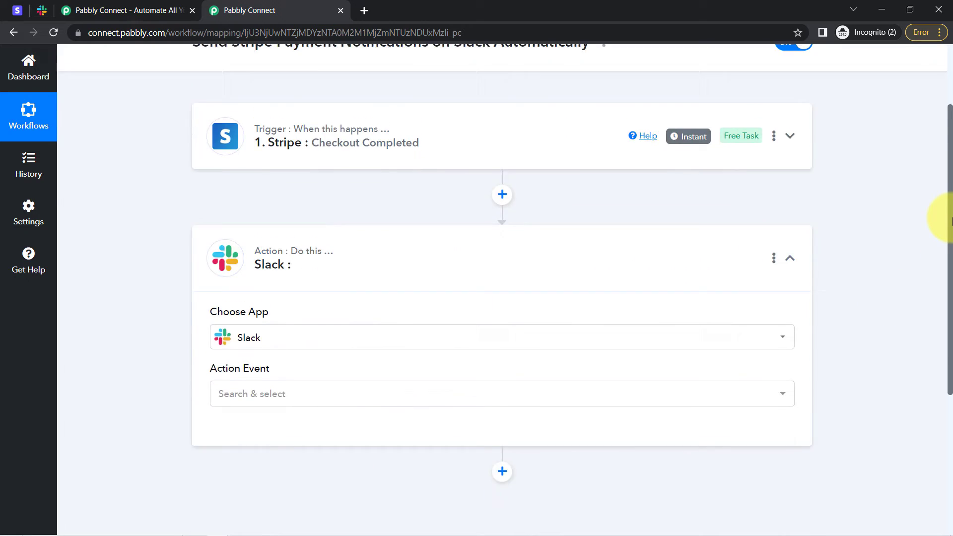
left_click_drag(937, 219, 939, 166)
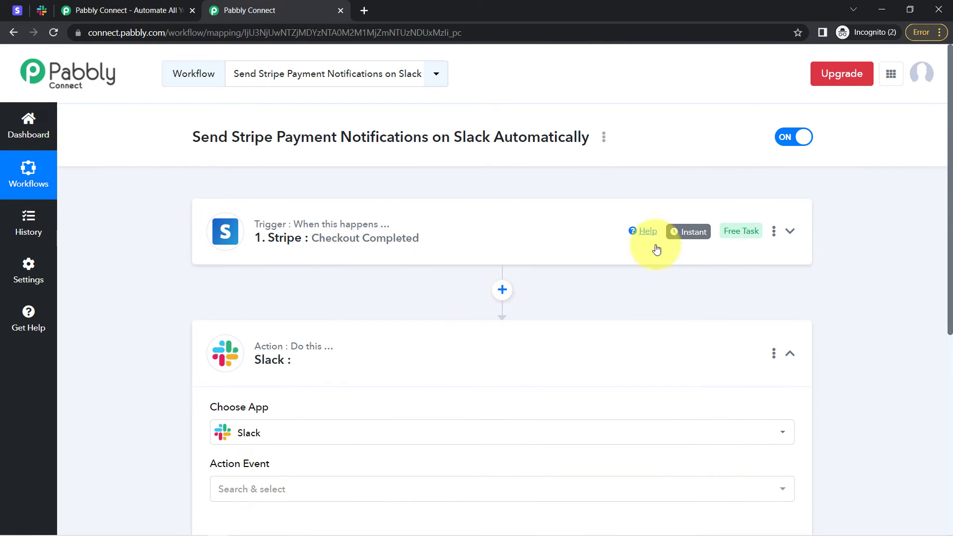
left_click(686, 233)
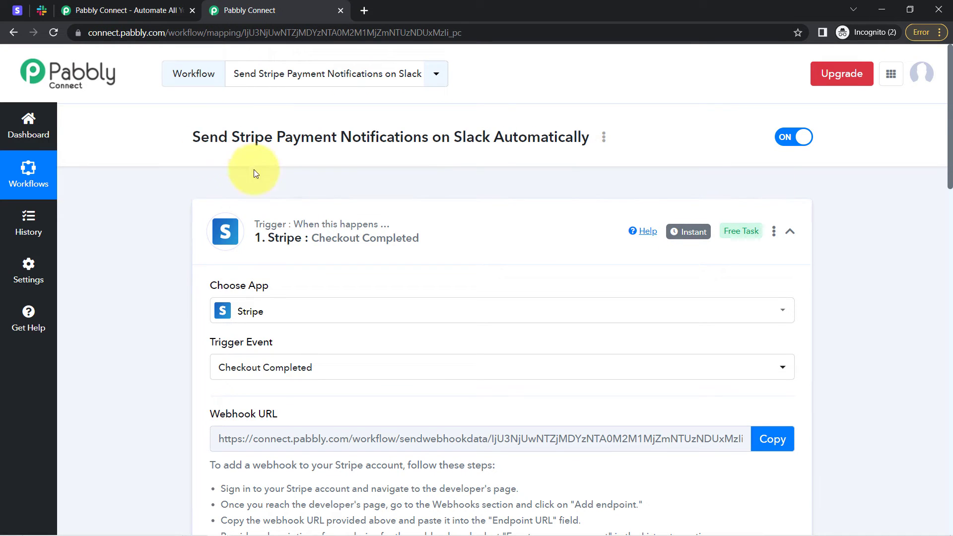
left_click(313, 240)
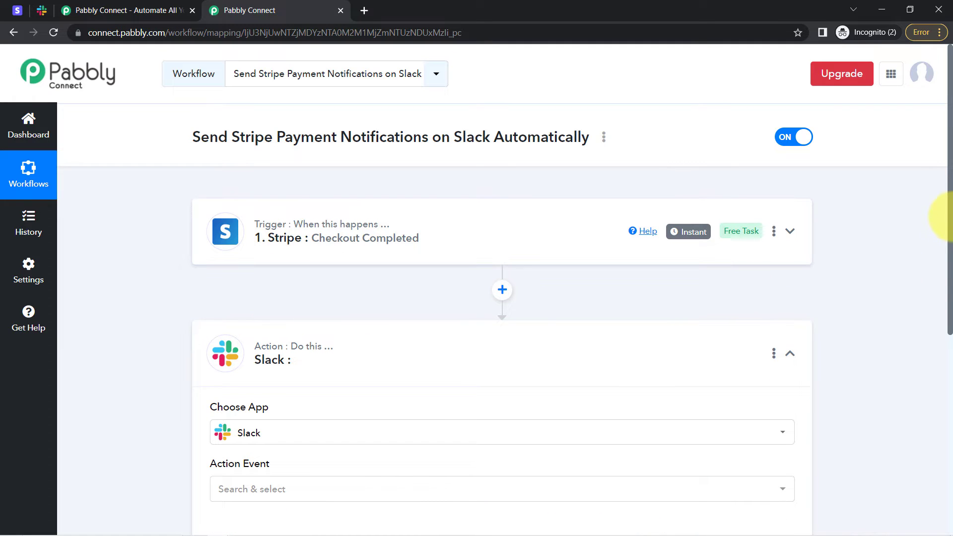
left_click_drag(950, 176, 919, 282)
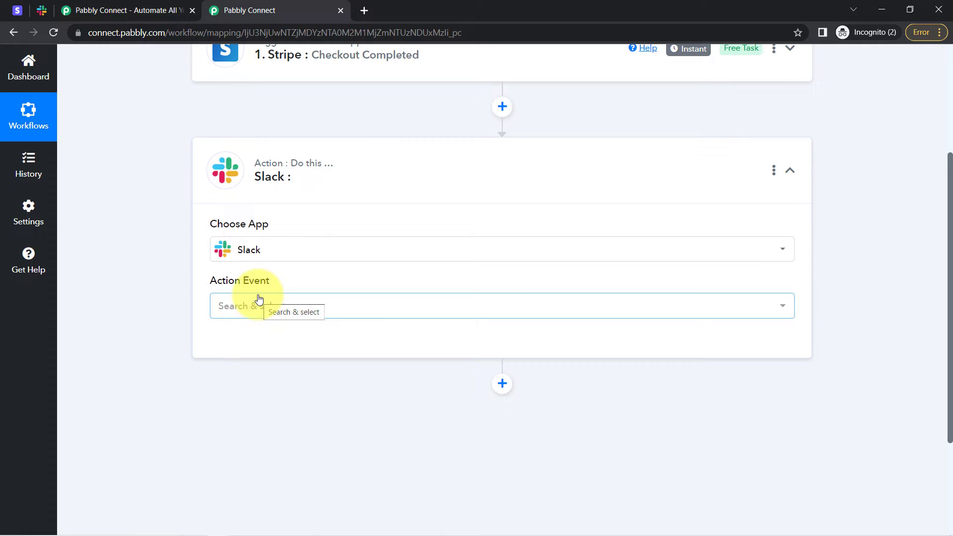
left_click(322, 66)
left_click(323, 66)
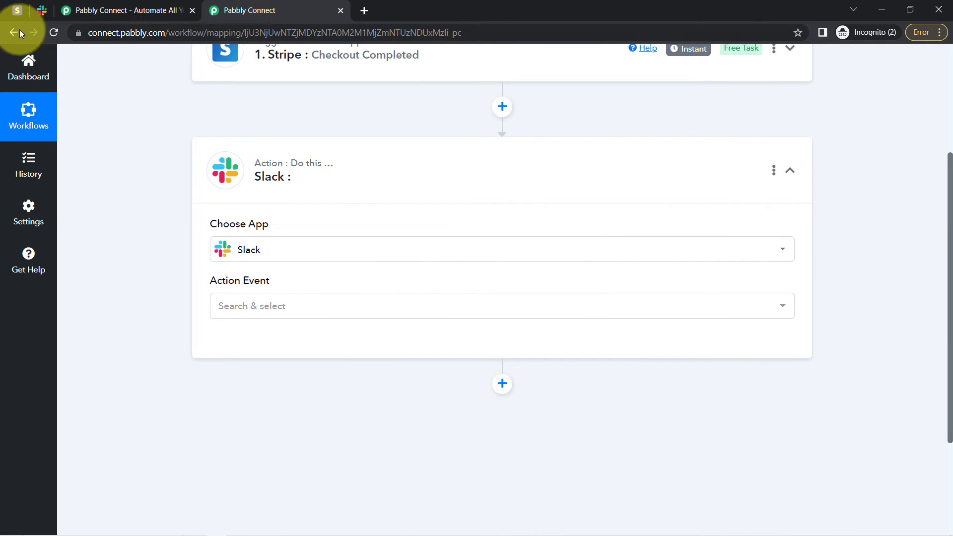
In the Stripe dashboard, open the first PHP Course for Beginners (8 Weeks) payment link and copy its plink ID from the page address
left_click(17, 10)
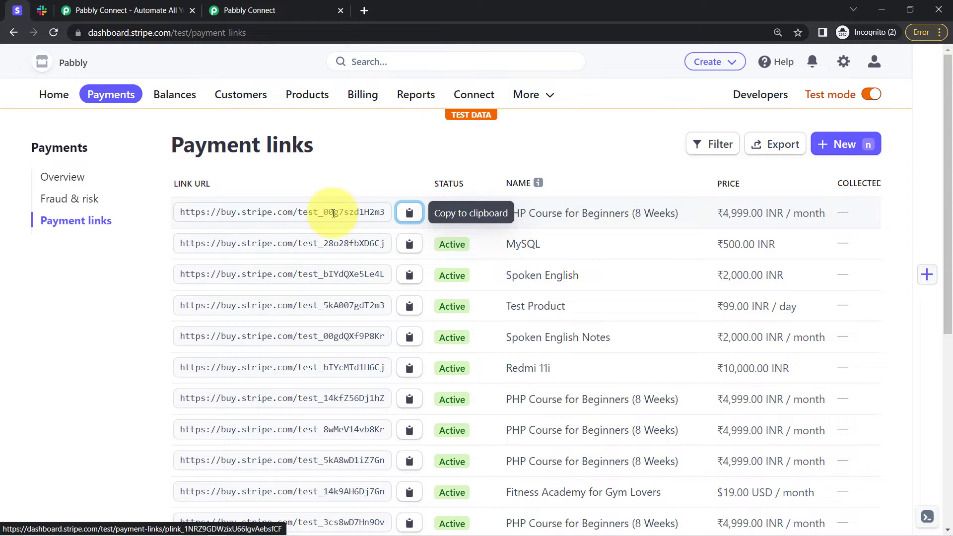
left_click(575, 220)
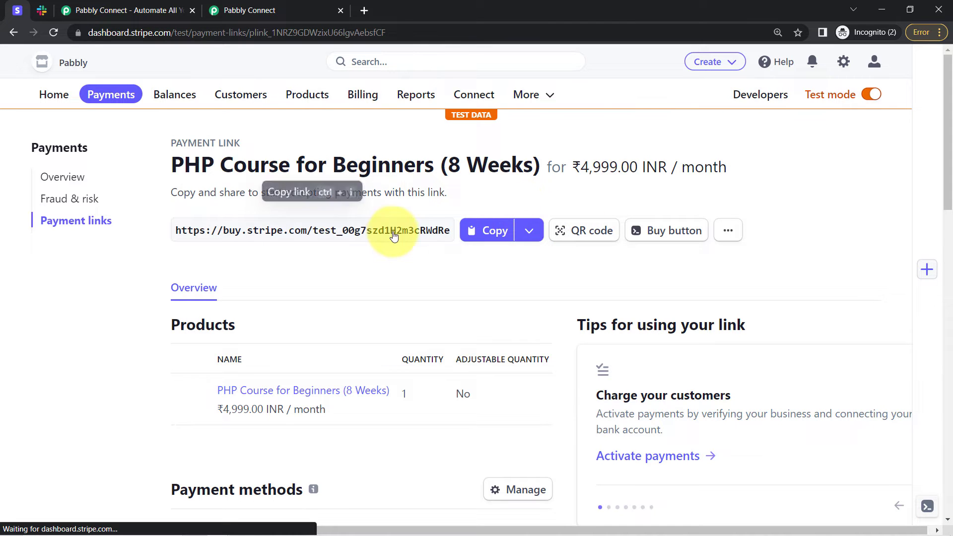
left_click_drag(385, 33, 263, 28)
key("ctrl+c")
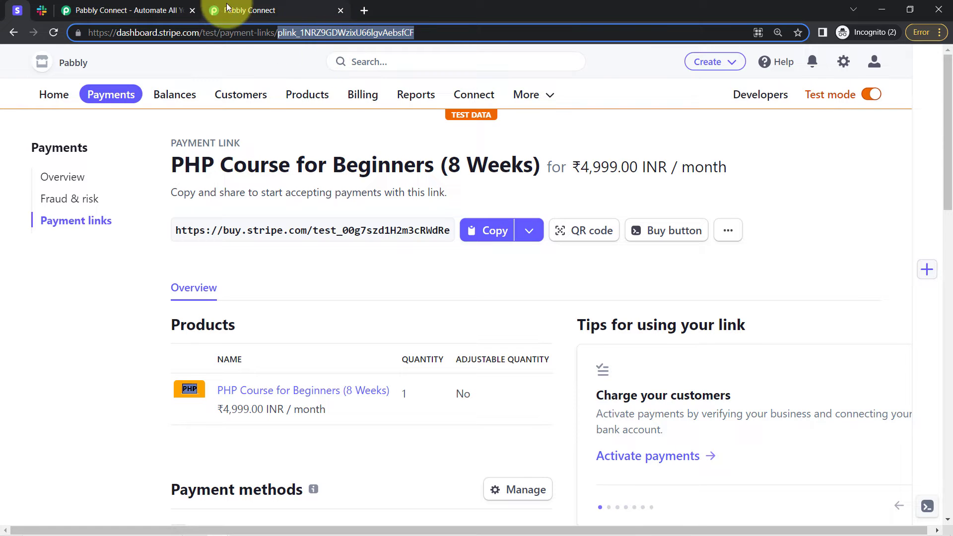
Return to Pabbly Connect and add a Filter by Pabbly action between the Stripe trigger and the Slack action
left_click(290, 10)
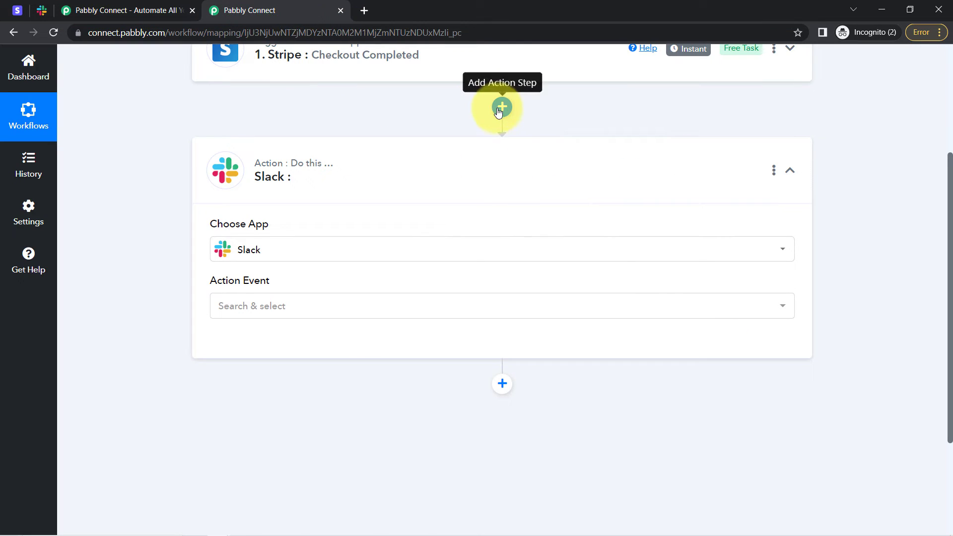
scroll(935, 161, "up", 1)
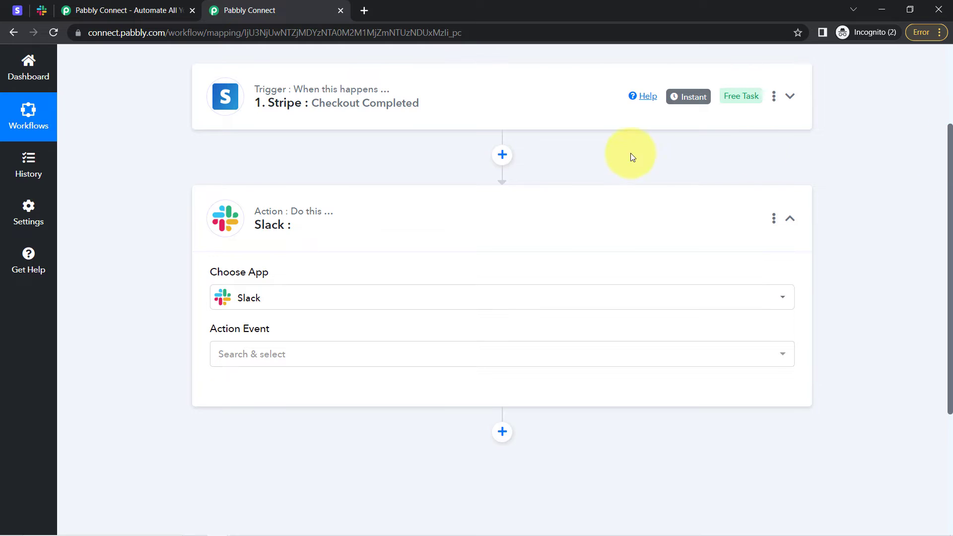
left_click(502, 155)
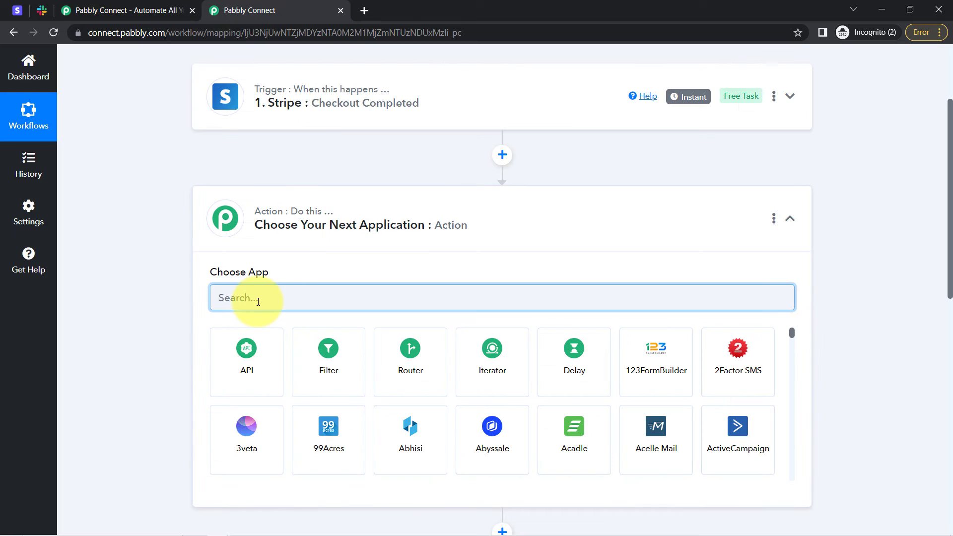
left_click(315, 358)
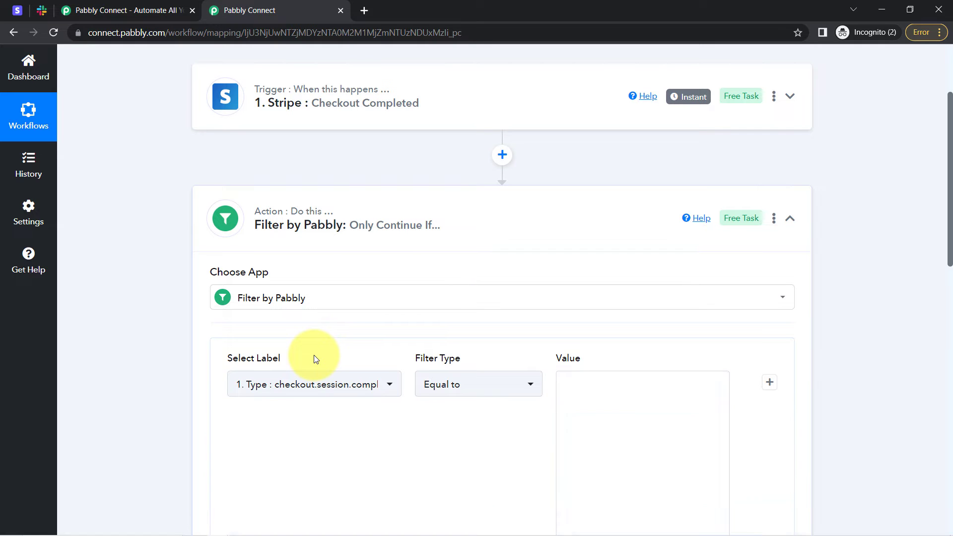
Expand the Stripe trigger step and find the copied plink ID in its received webhook response
scroll(948, 223, "up", 2)
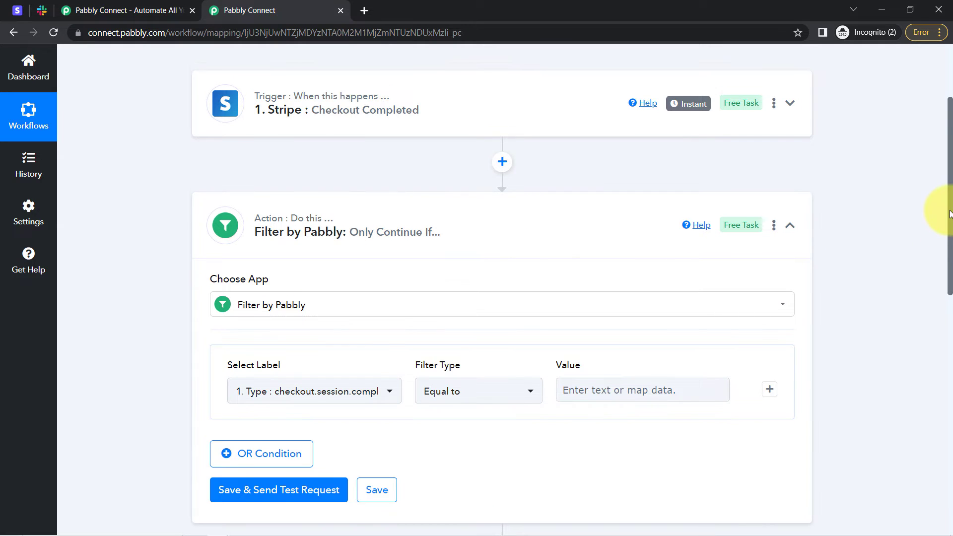
left_click(369, 179)
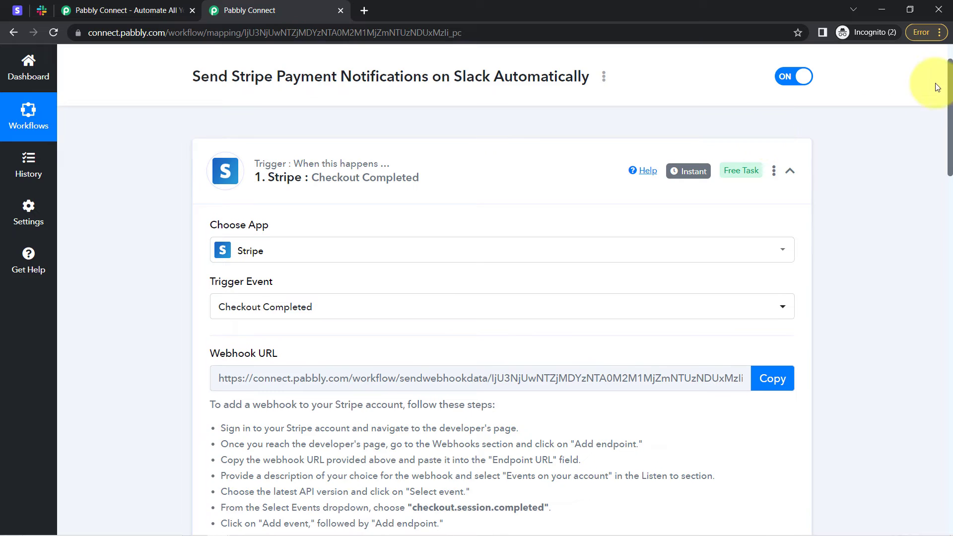
left_click_drag(950, 86, 943, 227)
key("ctrl+f")
key("ctrl+v")
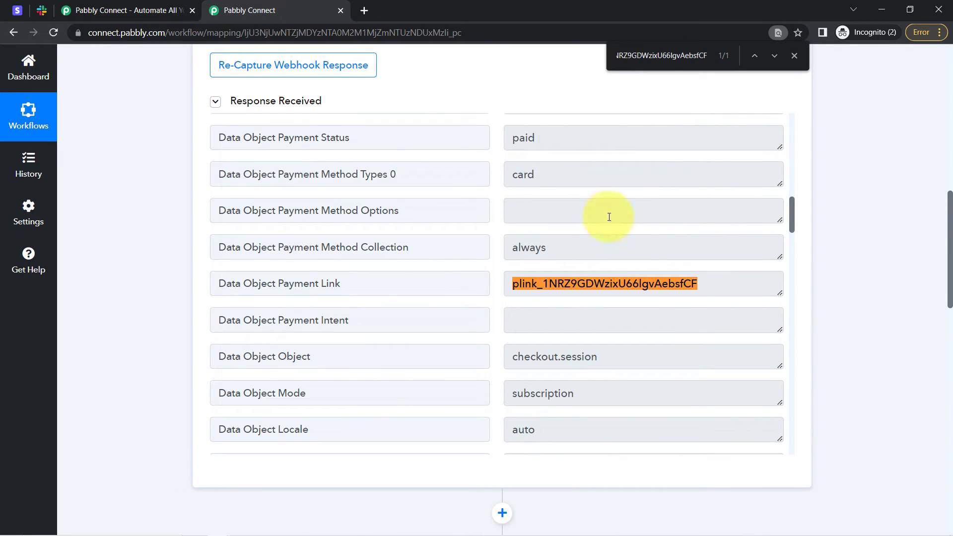
left_click(322, 287)
left_click_drag(322, 287, 615, 255)
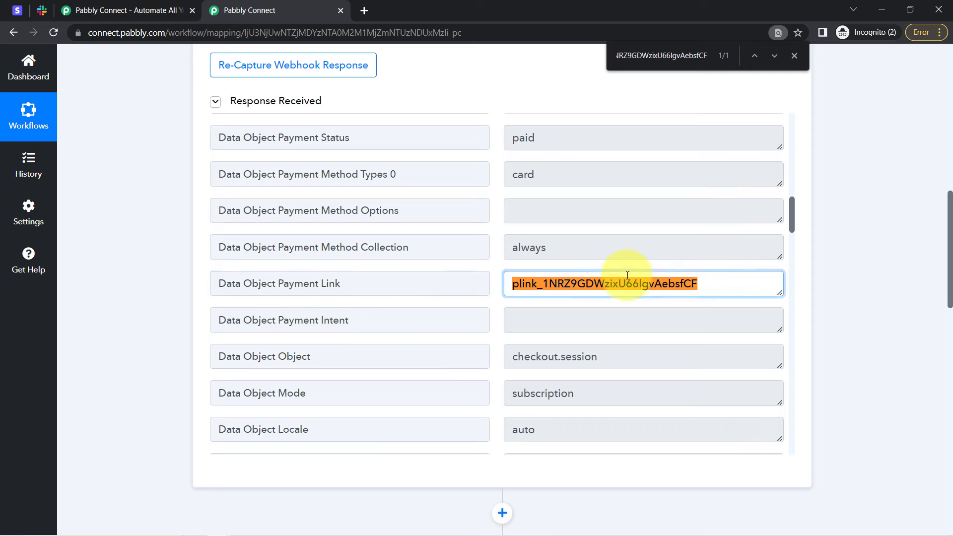
double_click(634, 285)
left_click(794, 56)
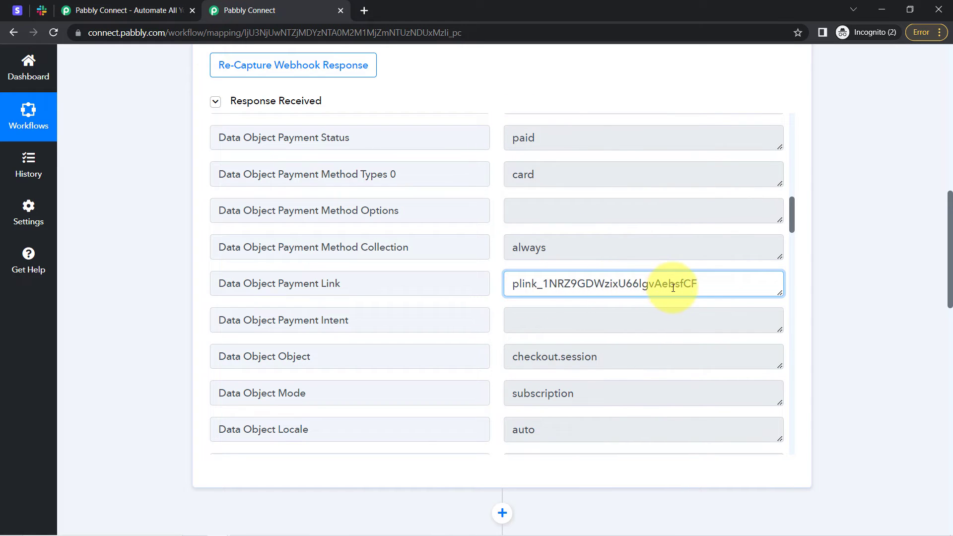
Copy the Data Object Payment Link value from the Stripe response and return to the filter's condition
left_click_drag(674, 287, 453, 287)
left_click_drag(592, 282, 933, 222)
key("ctrl+c")
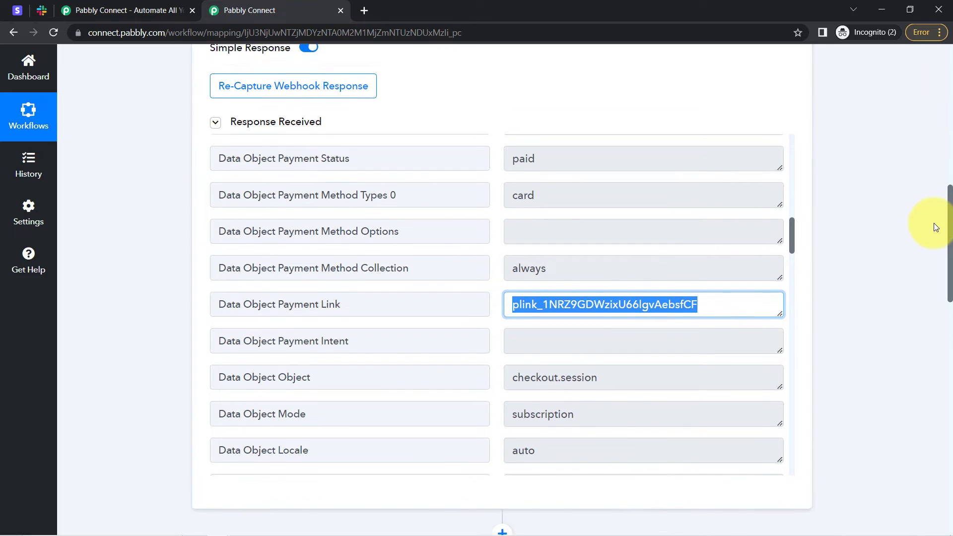
scroll(933, 233, "down", 3)
scroll(933, 260, "down", 5)
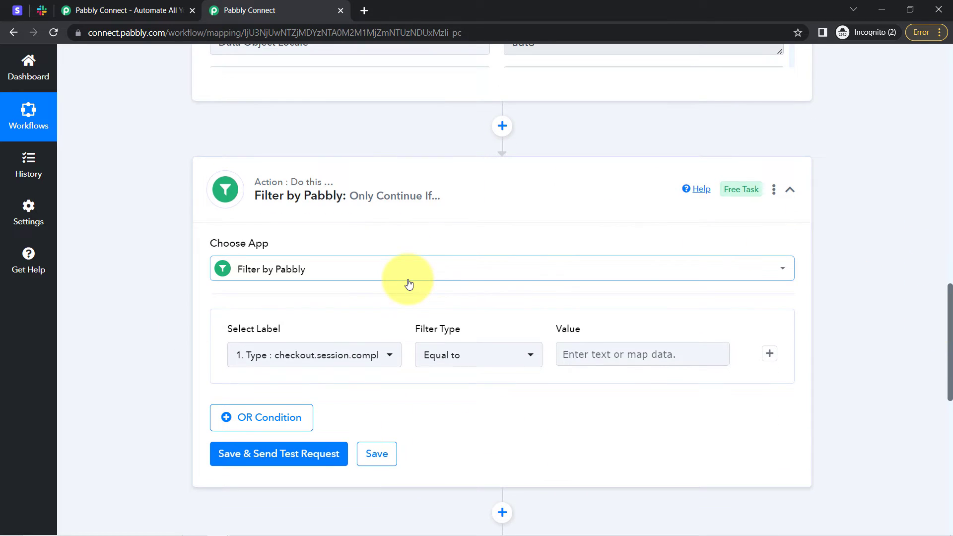
scroll(935, 265, "up", 6)
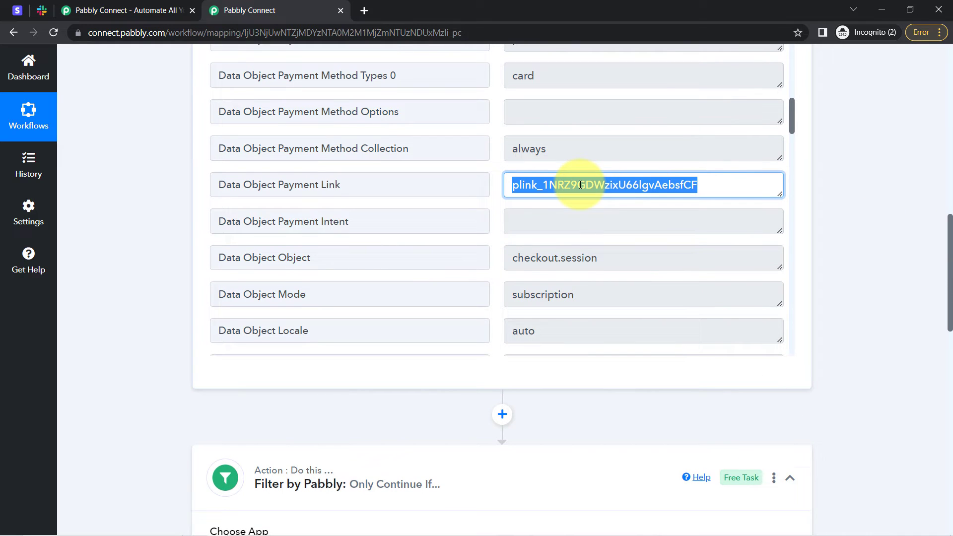
left_click_drag(950, 234, 945, 323)
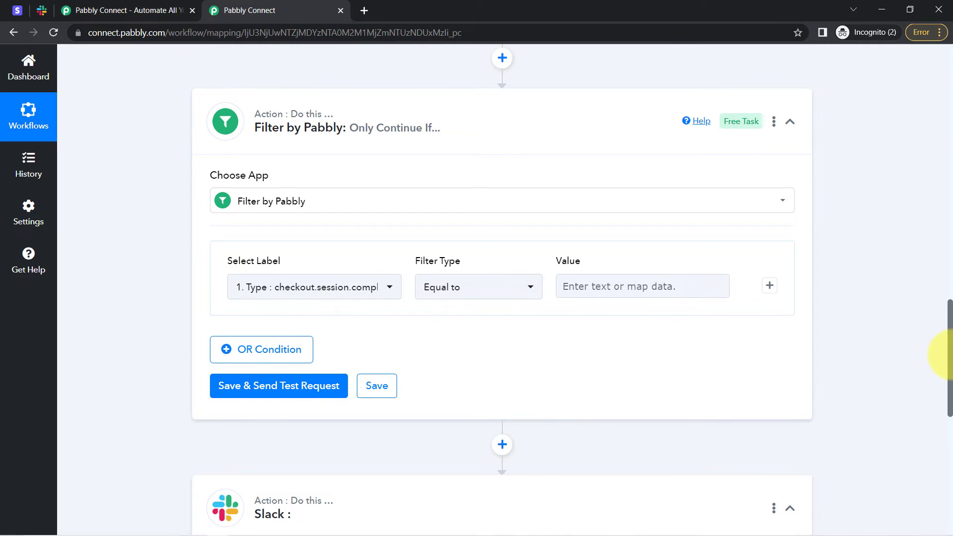
left_click_drag(950, 352, 950, 341)
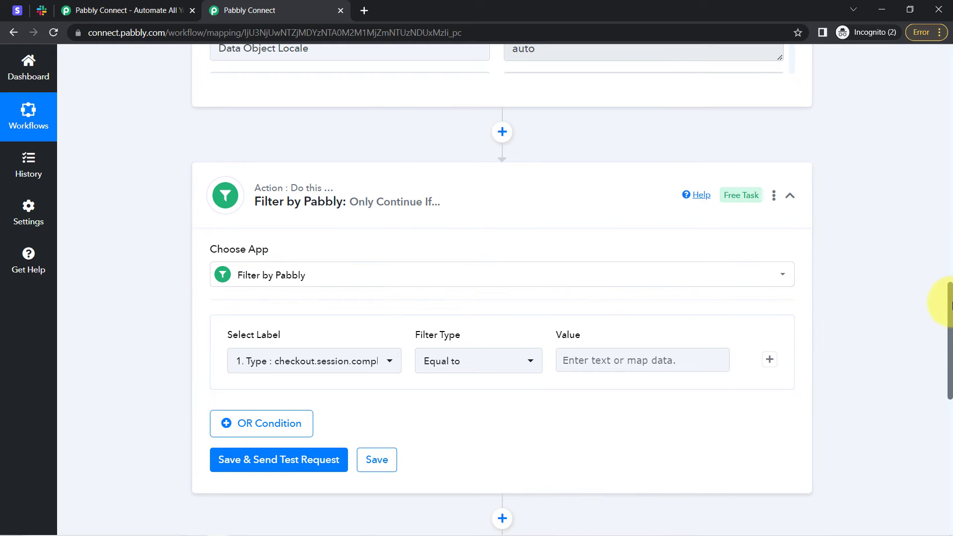
left_click_drag(950, 303, 943, 362)
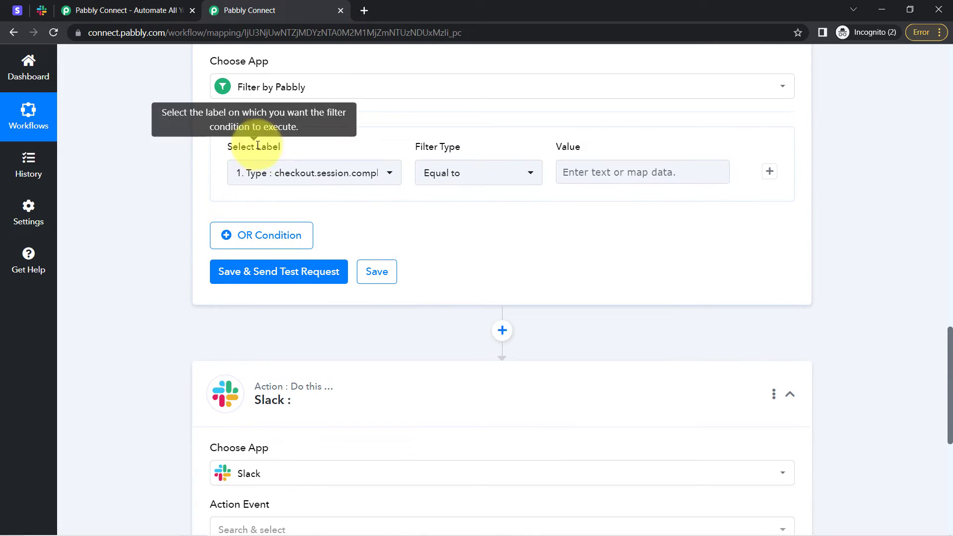
Set the filter condition's label to Data Object Payment Link from the Stripe Checkout Completed response
left_click(310, 178)
left_click(314, 251)
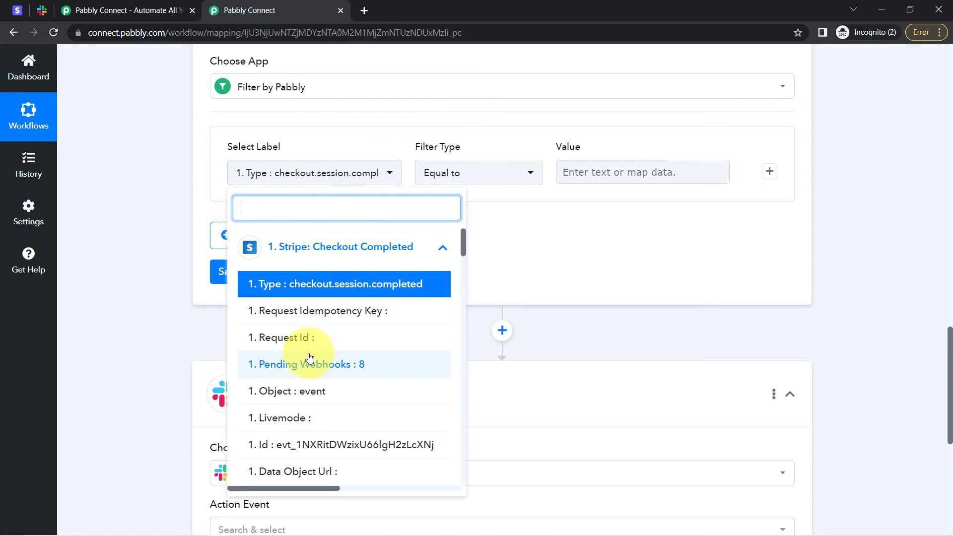
left_click_drag(948, 350, 920, 259)
left_click(918, 255)
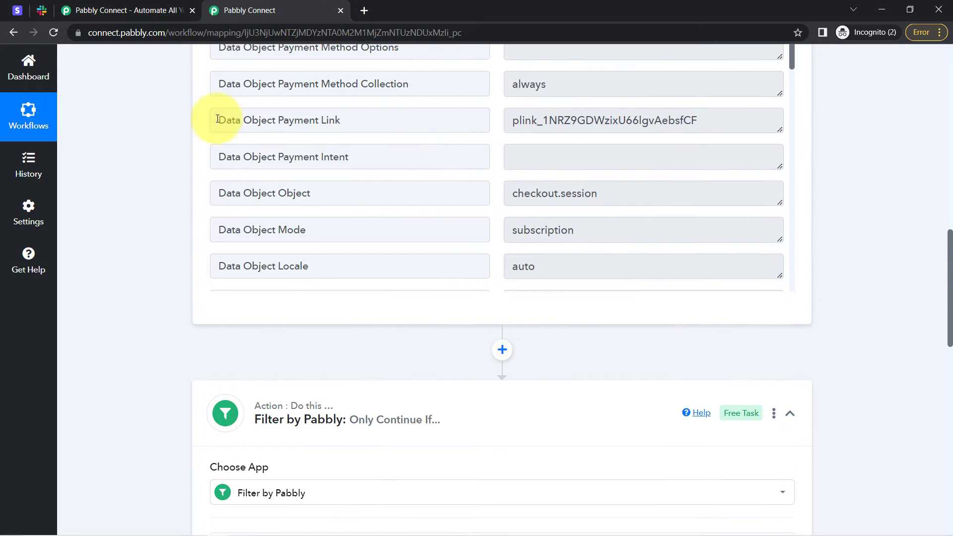
left_click_drag(226, 122, 358, 122)
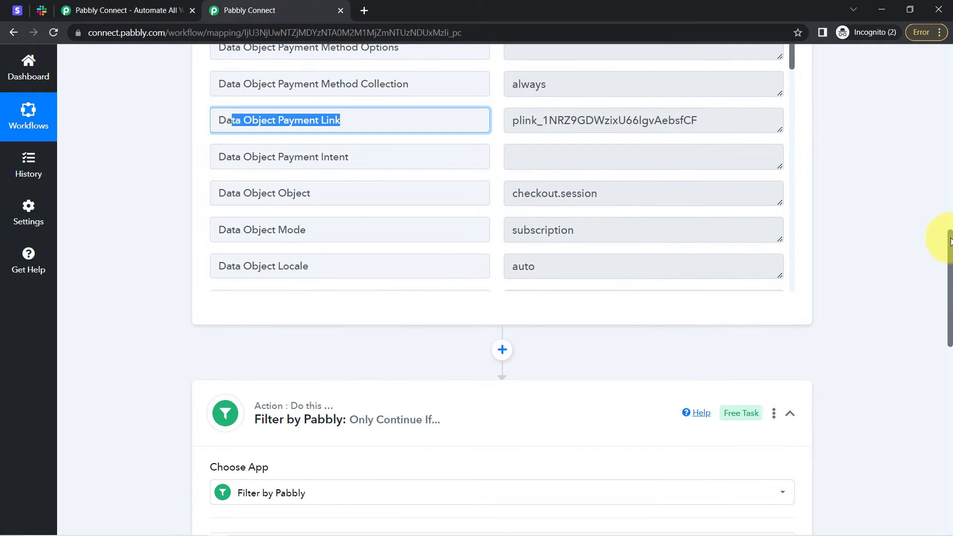
left_click_drag(950, 242, 949, 325)
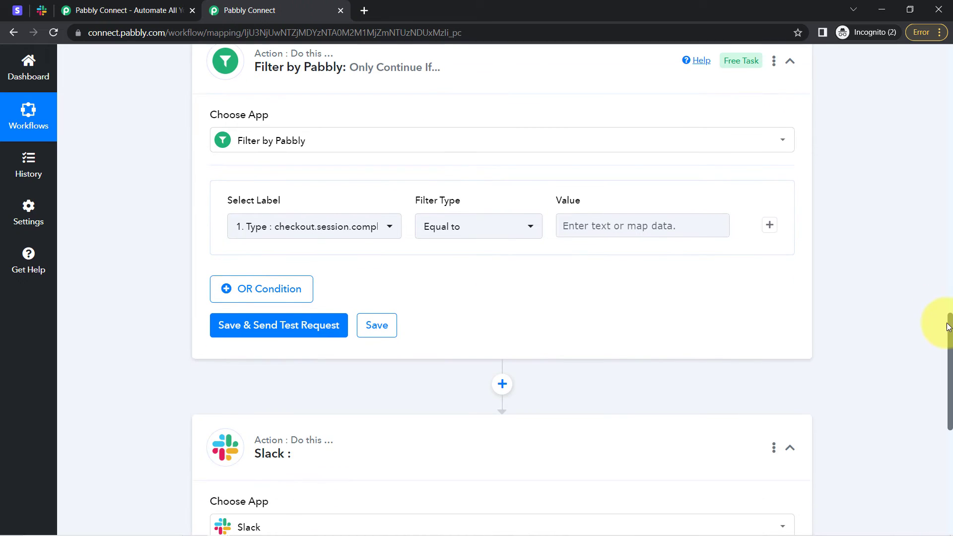
left_click(256, 230)
type("data obje")
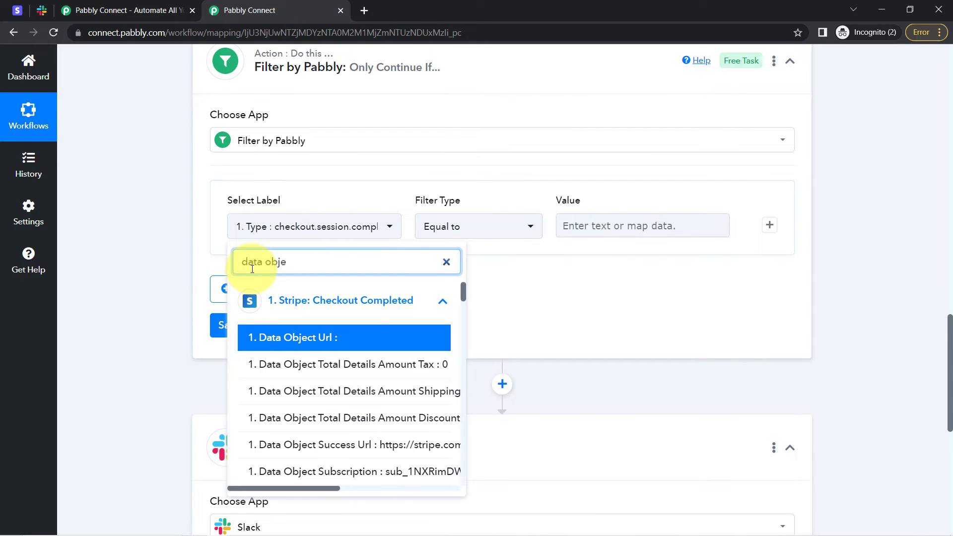
type("ct payment lin")
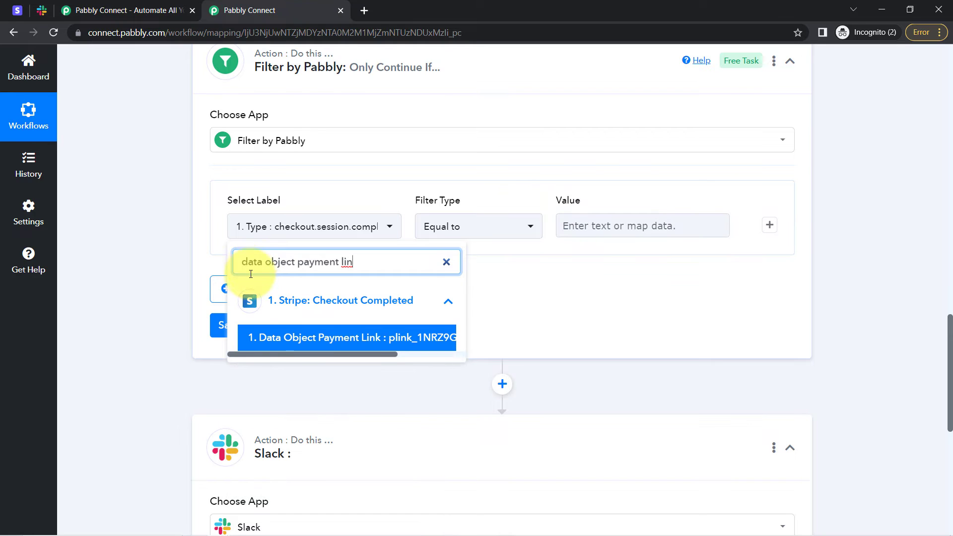
left_click(262, 336)
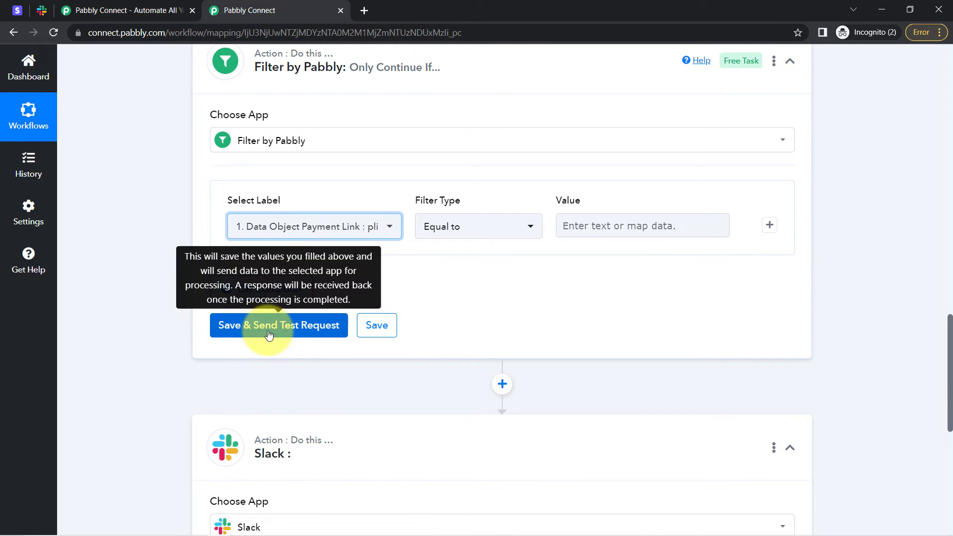
Keep the filter type at Equal to and paste the copied plink ID as the condition's value
left_click(459, 229)
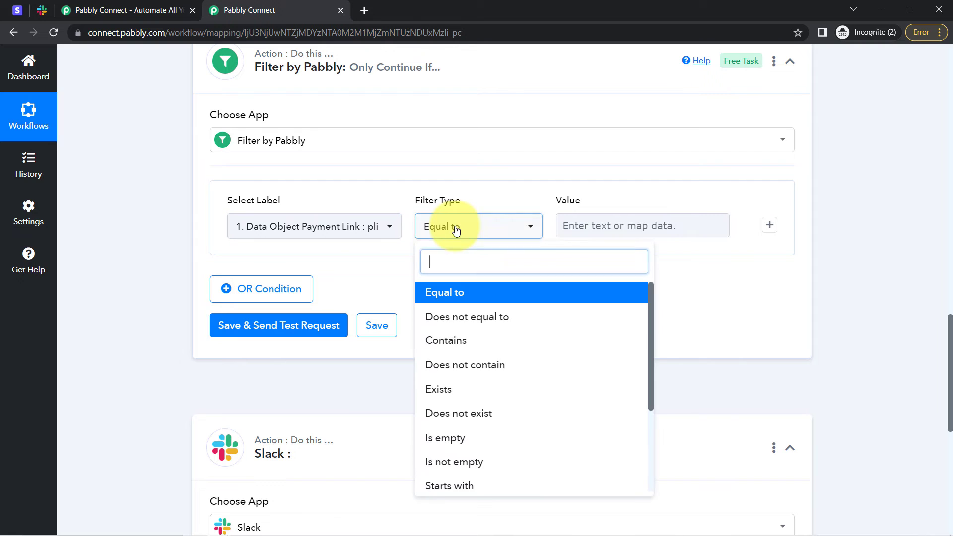
left_click(485, 206)
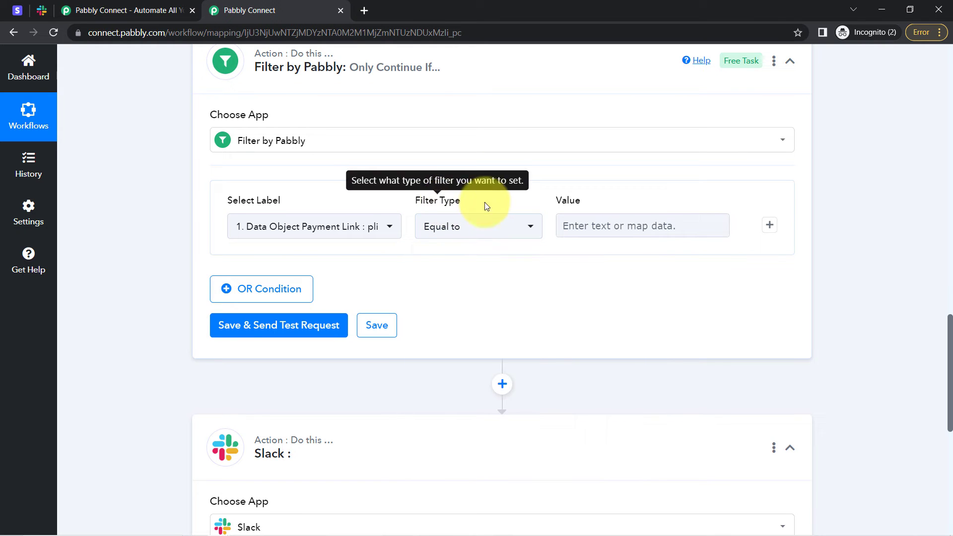
left_click(606, 227)
key("ctrl+v")
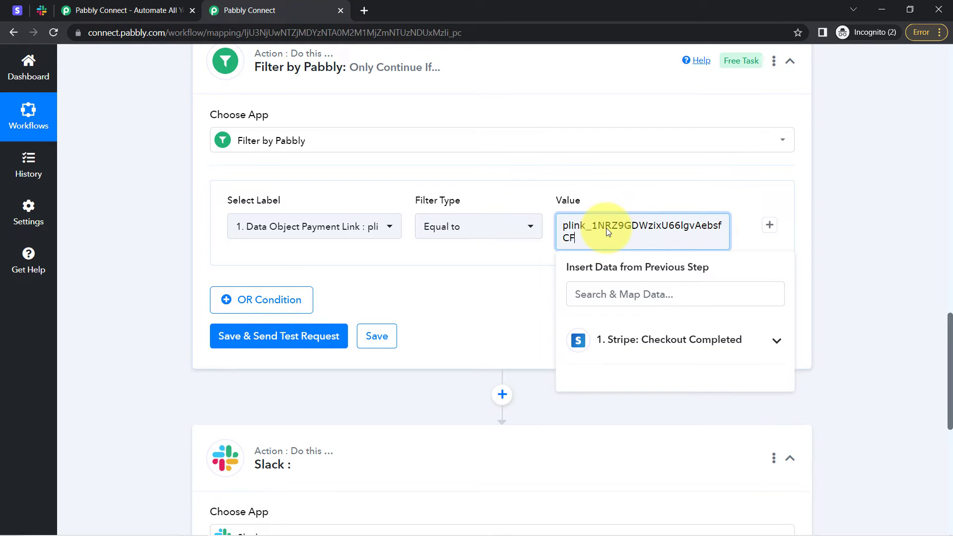
Check the plink ID against the Stripe payment link page, and save the filter with a test request
left_click(14, 14)
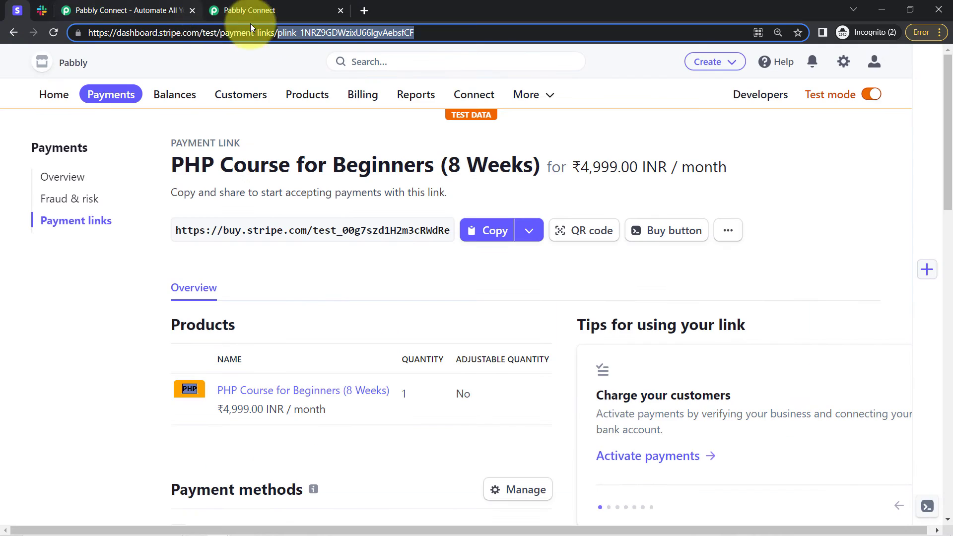
left_click(224, 5)
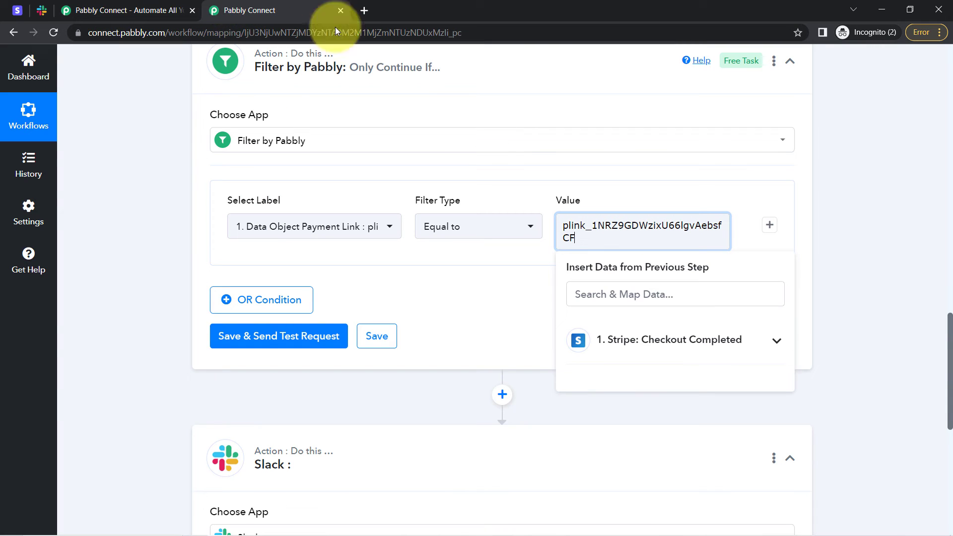
left_click(244, 341)
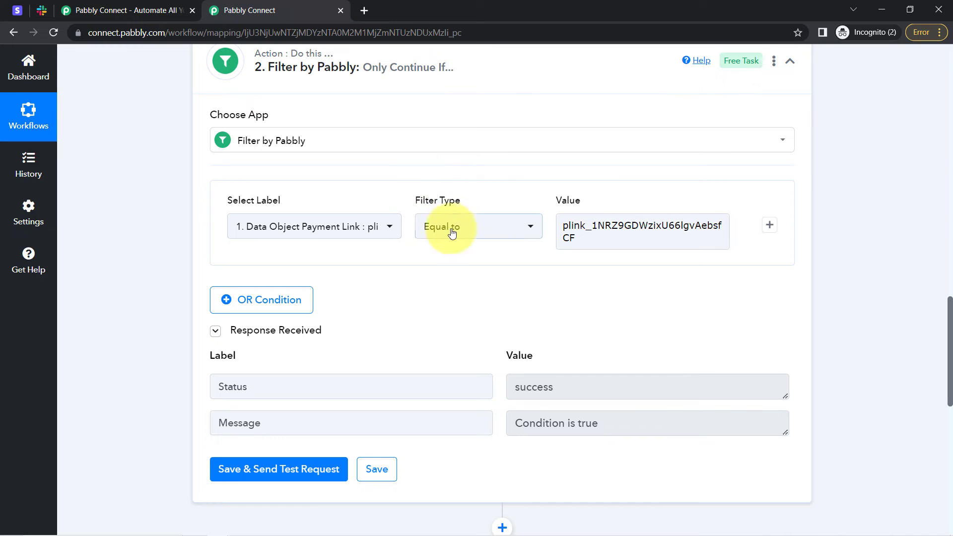
Compare the filter's value with the Data Object Payment Link in the Stripe response and examine the filter's test response
left_click(633, 224)
key("ctrl+a")
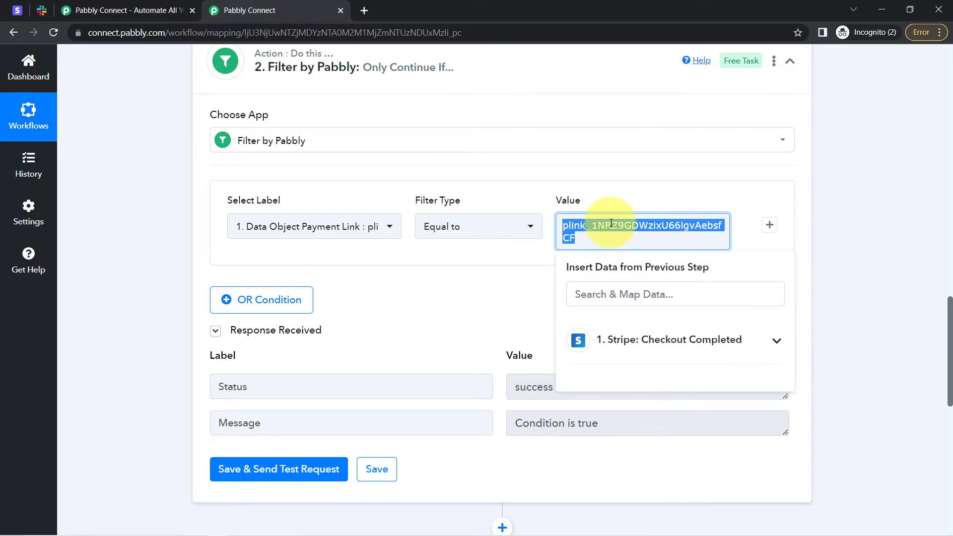
left_click(173, 228)
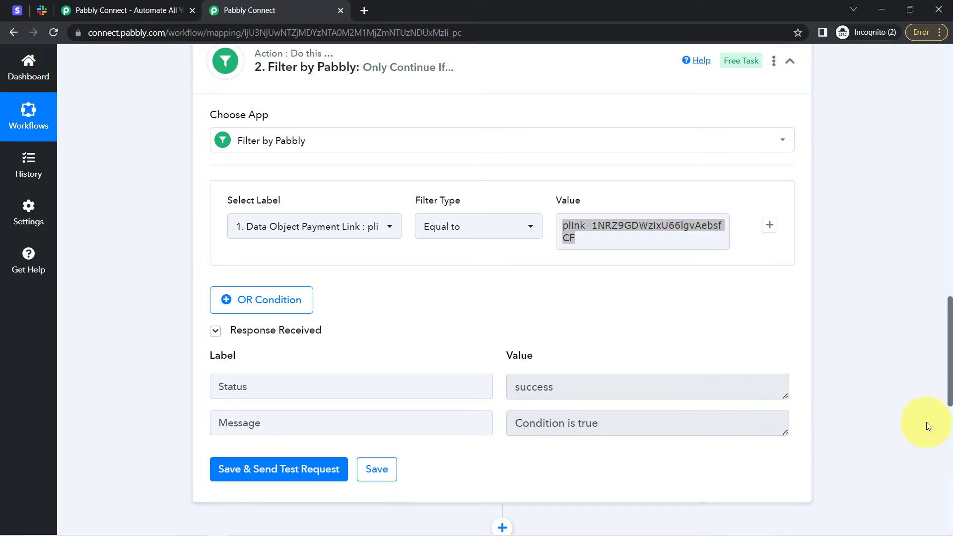
left_click_drag(948, 356, 931, 244)
left_click(525, 298)
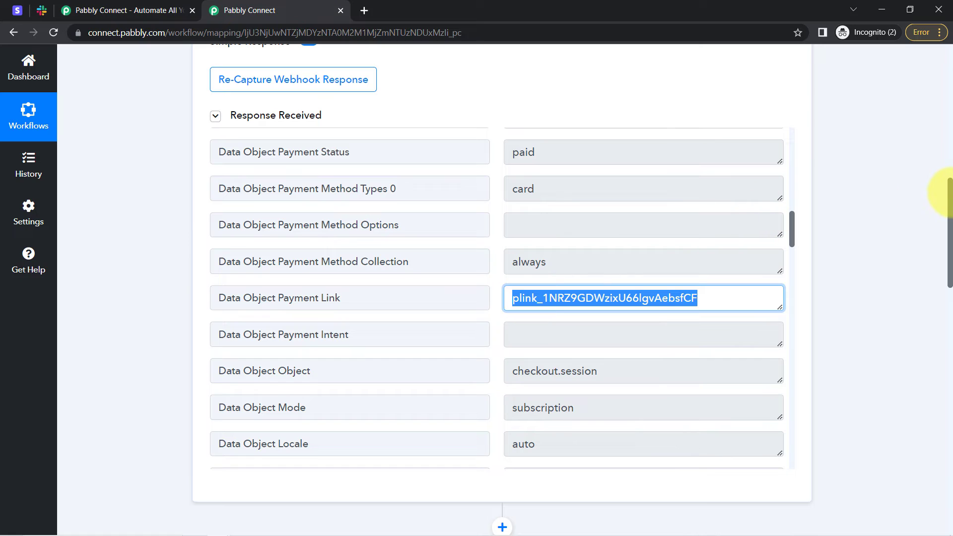
left_click_drag(948, 198, 942, 309)
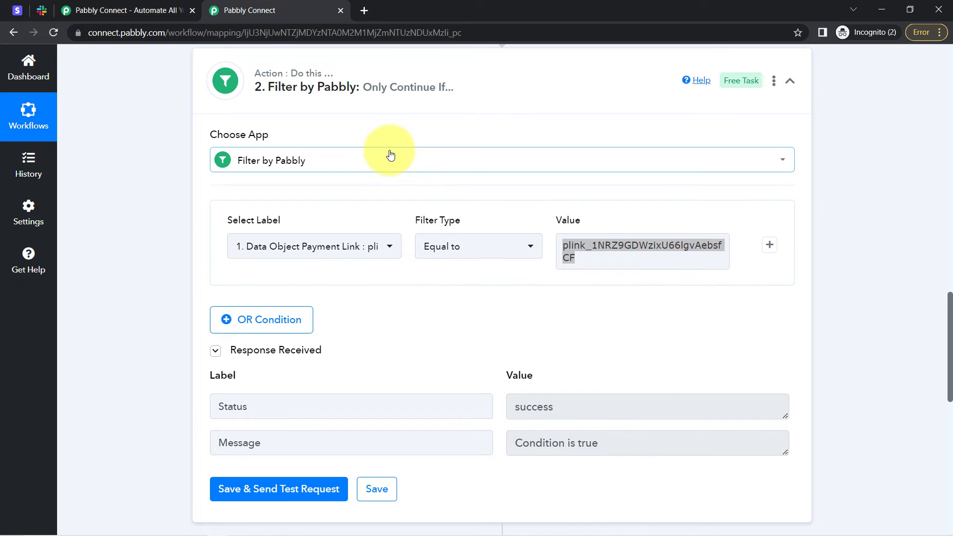
left_click(216, 353)
left_click(216, 352)
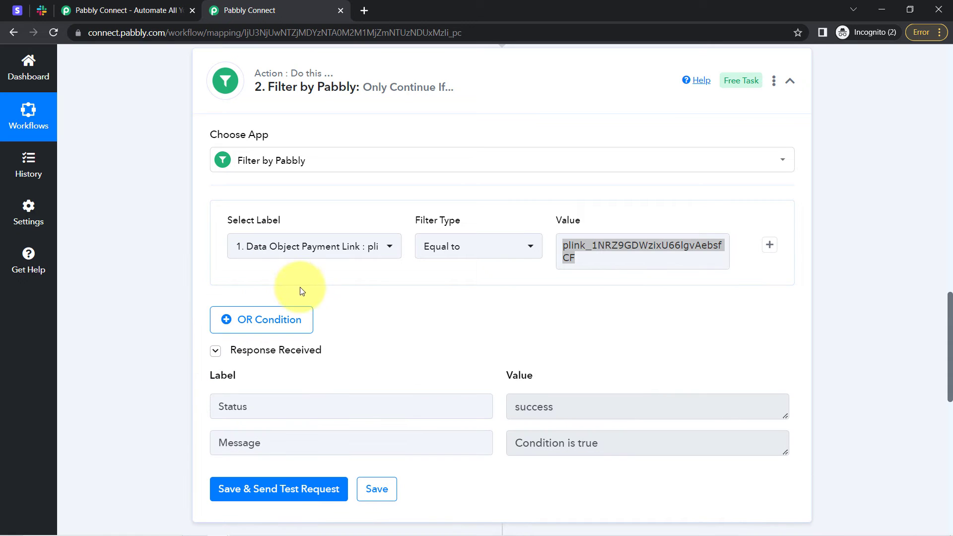
Set the Slack action's event to Send Channel Message
left_click_drag(950, 297, 949, 426)
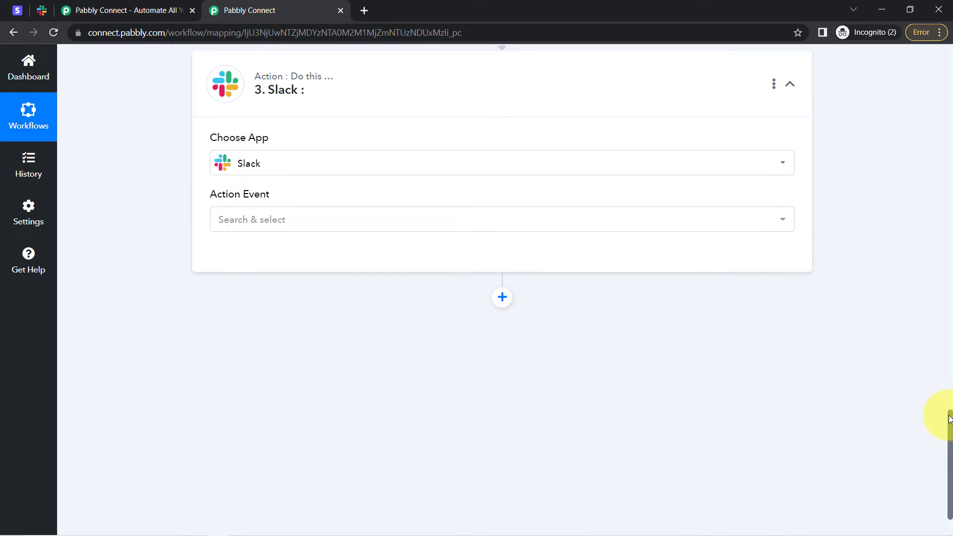
left_click(229, 224)
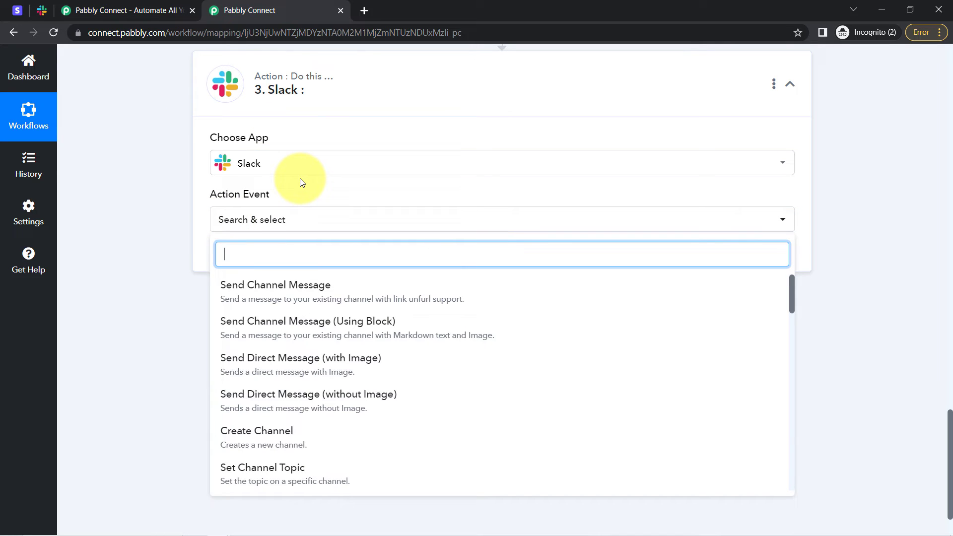
left_click(243, 294)
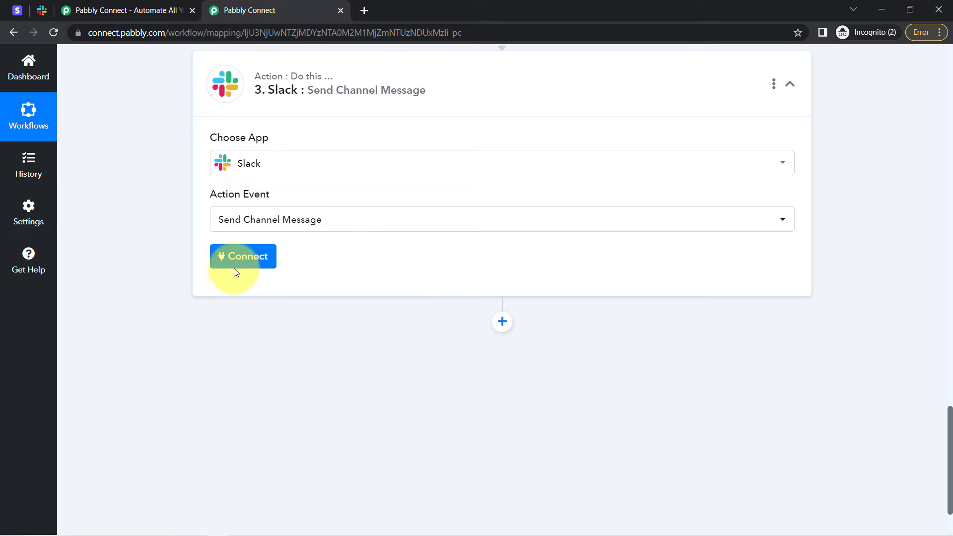
Choose to add a new connection for the Slack action and start connecting it with Slack up to the token type request
left_click(234, 263)
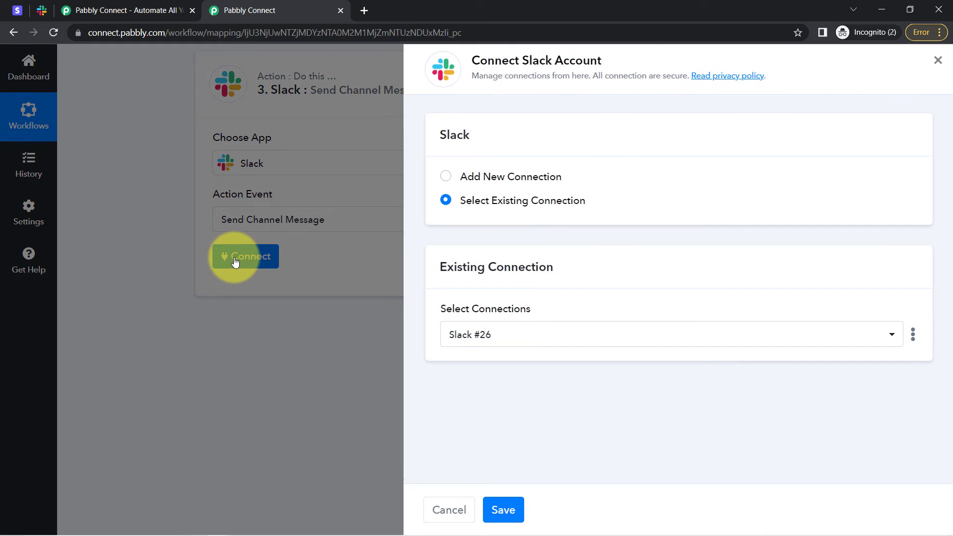
left_click_drag(485, 61, 591, 64)
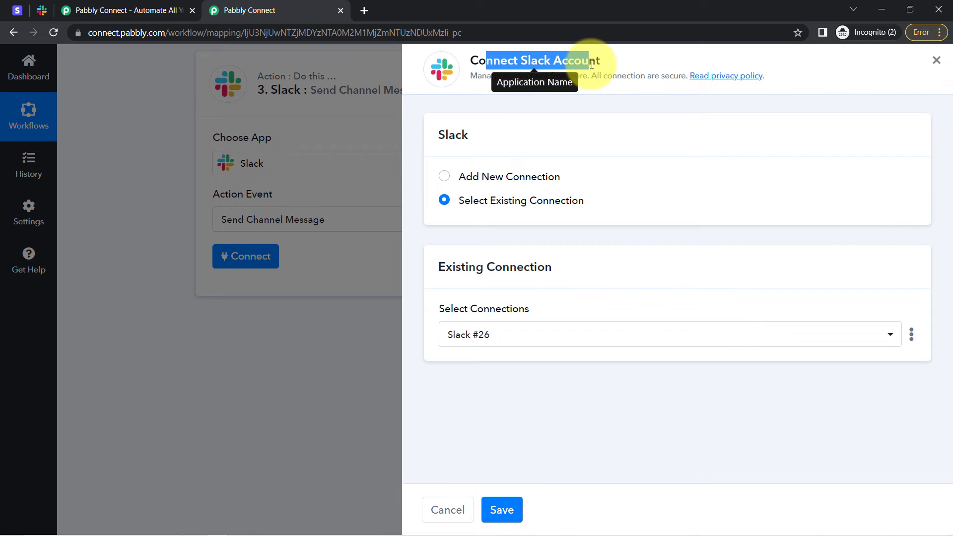
left_click(487, 177)
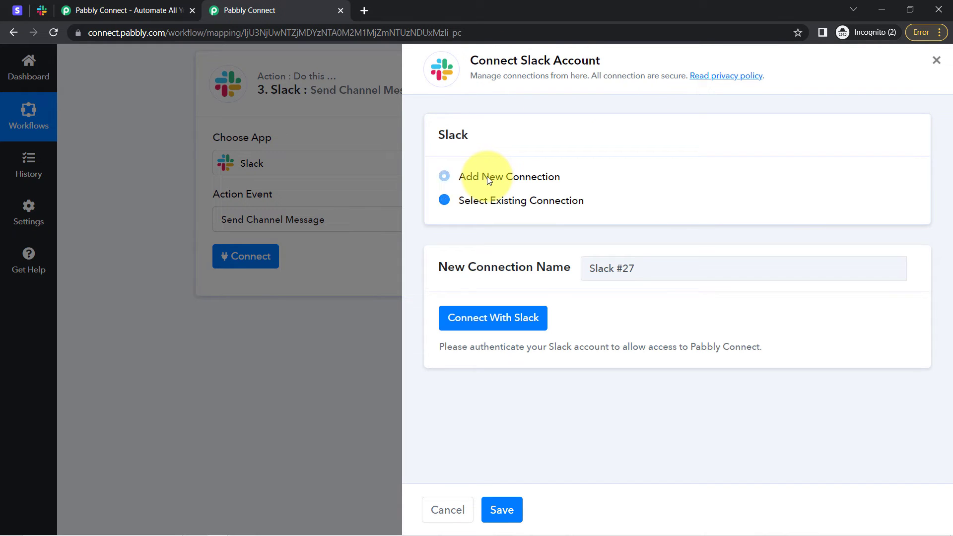
left_click(471, 317)
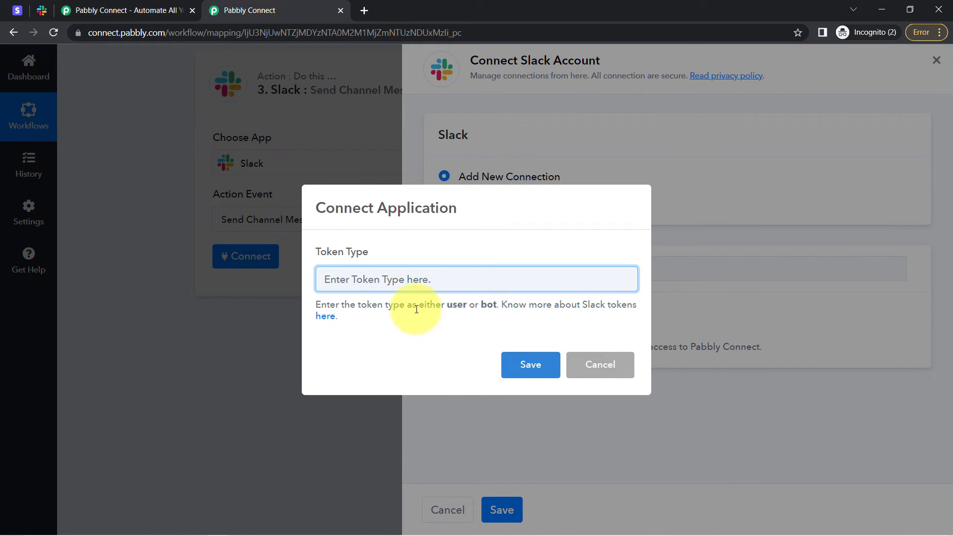
left_click_drag(360, 306, 376, 307)
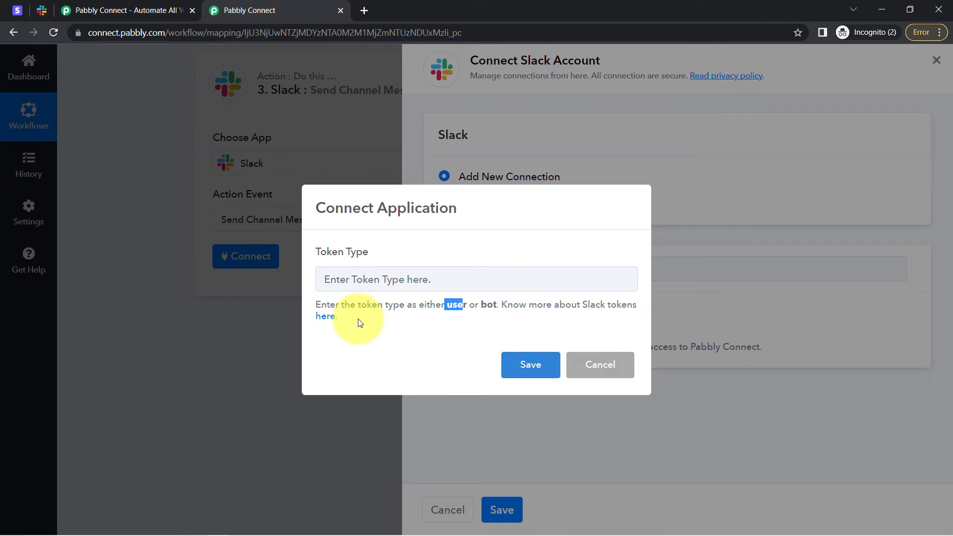
Open the Slack token help page in a new tab and examine the permissions listed for the user token type
right_click(323, 323)
left_click(339, 327)
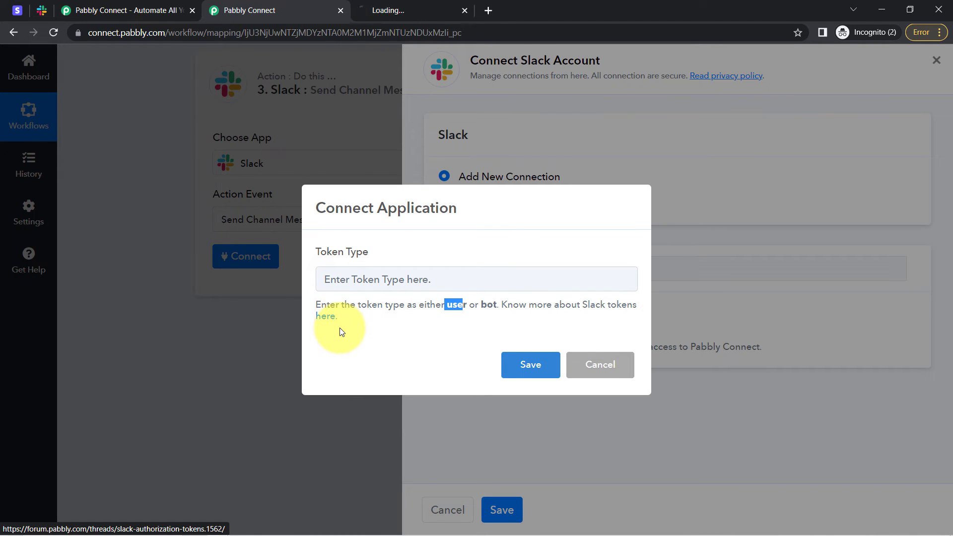
left_click(405, 5)
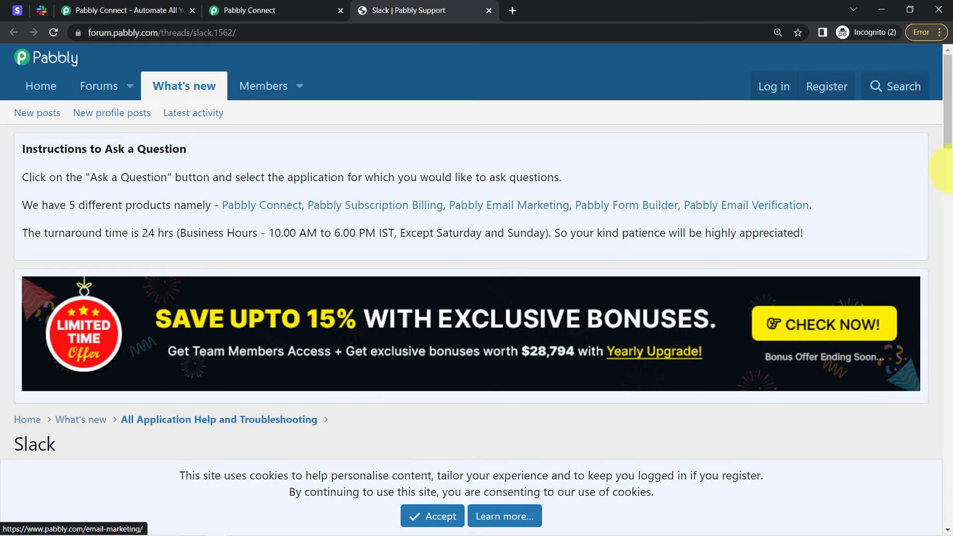
left_click_drag(948, 132, 944, 290)
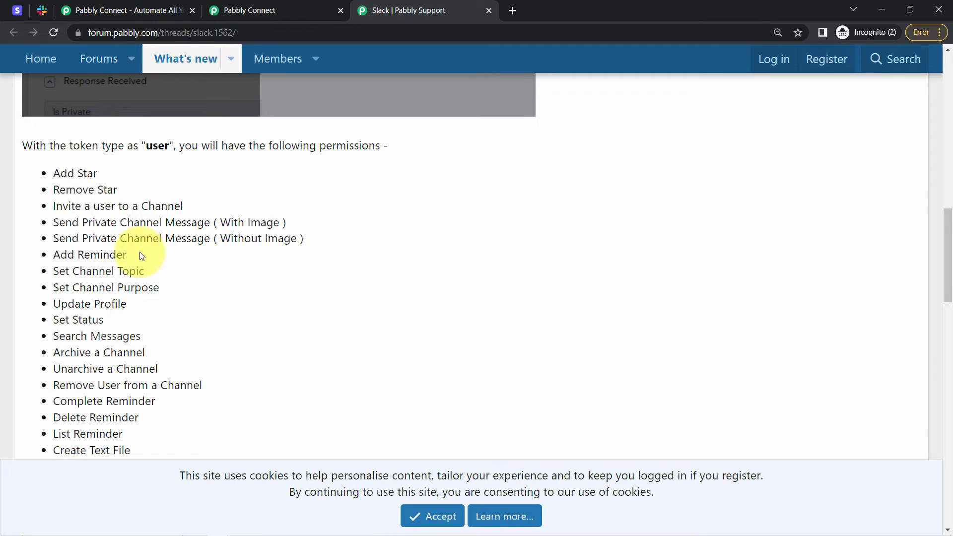
scroll(139, 268, "down", 1)
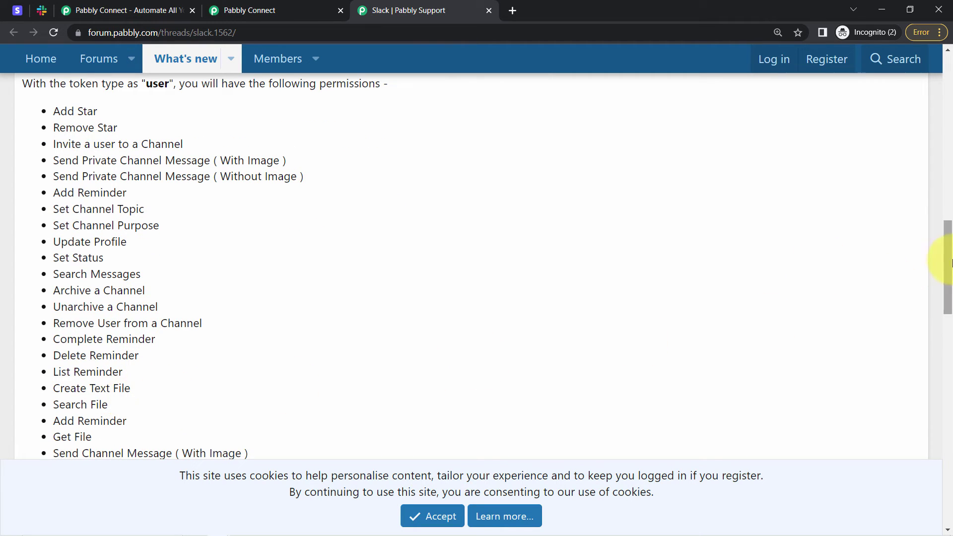
left_click_drag(947, 260, 946, 277)
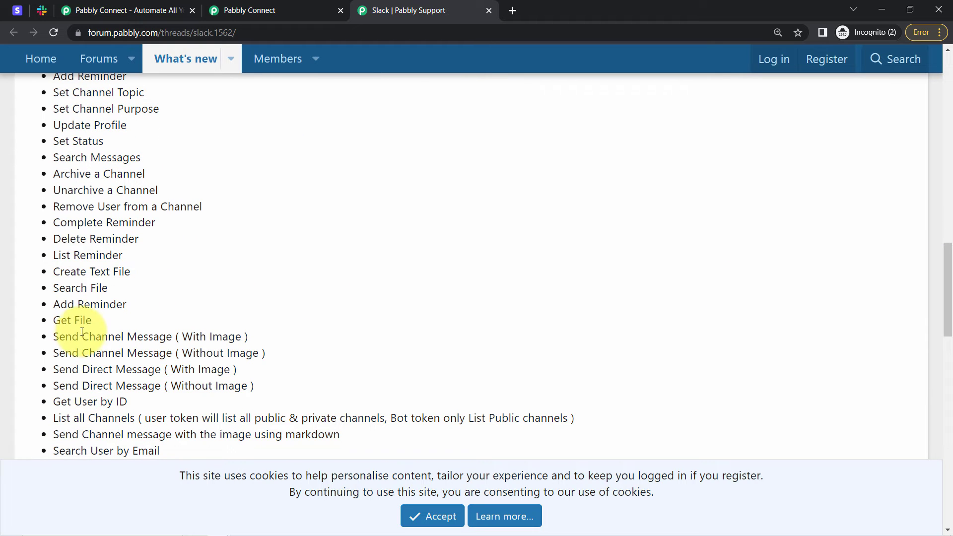
left_click_drag(82, 337, 170, 335)
left_click_drag(950, 289, 948, 258)
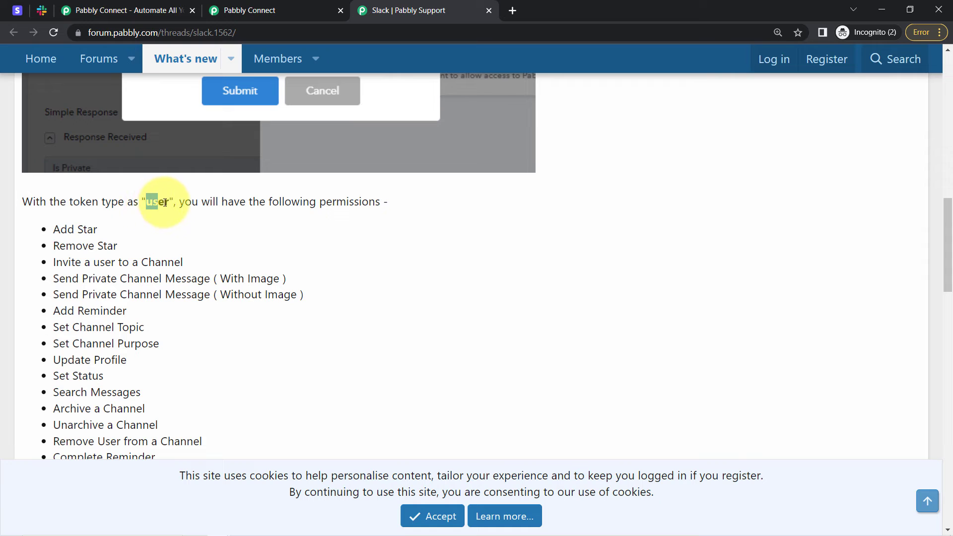
Return to the workflow, set the connection's token type to user, and authorize Pabbly Connect to access the Slack workspace
left_click(318, 4)
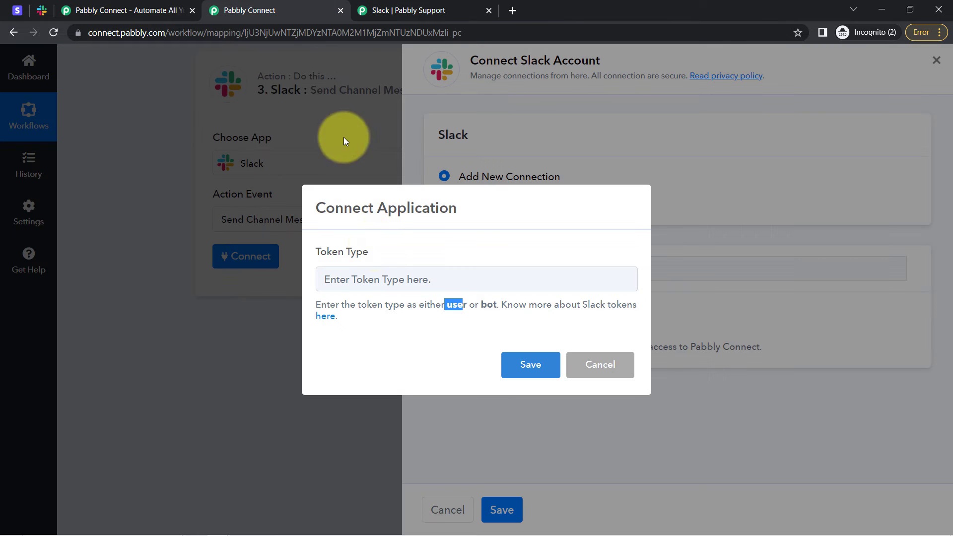
left_click(355, 276)
key("ctrl+v")
left_click(530, 365)
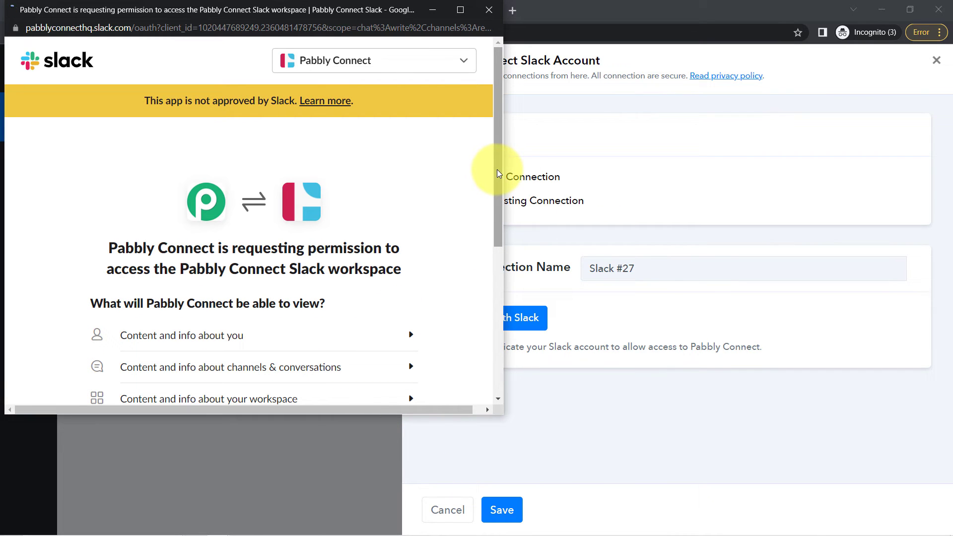
left_click_drag(496, 169, 487, 355)
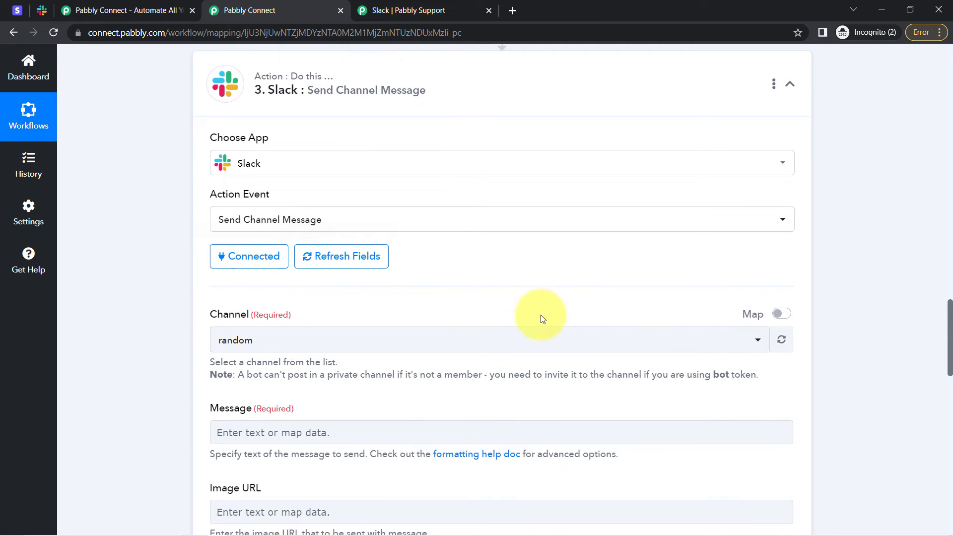
Check the channels in the Slack workspace and set the action's Channel to general
left_click_drag(950, 311, 949, 338)
left_click(251, 167)
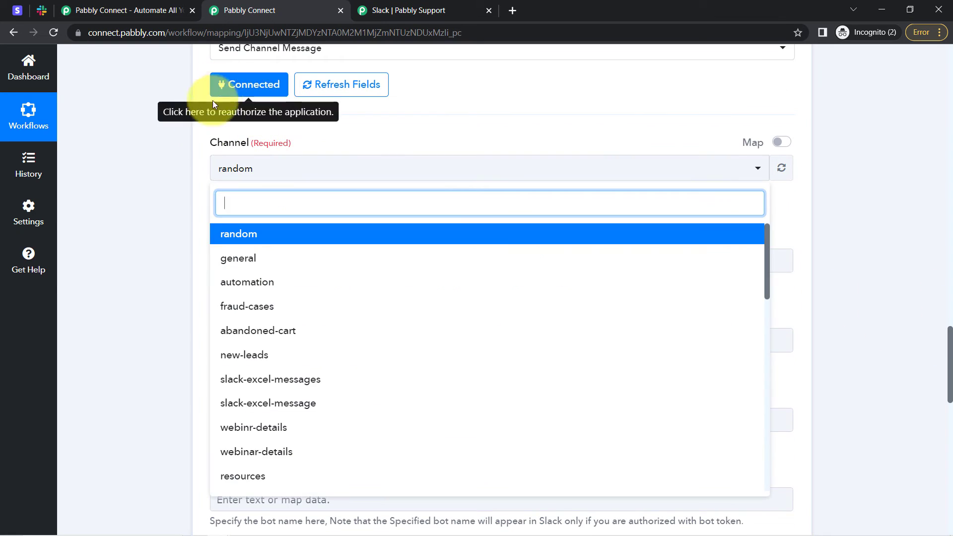
left_click(43, 10)
scroll(138, 379, "down", 4)
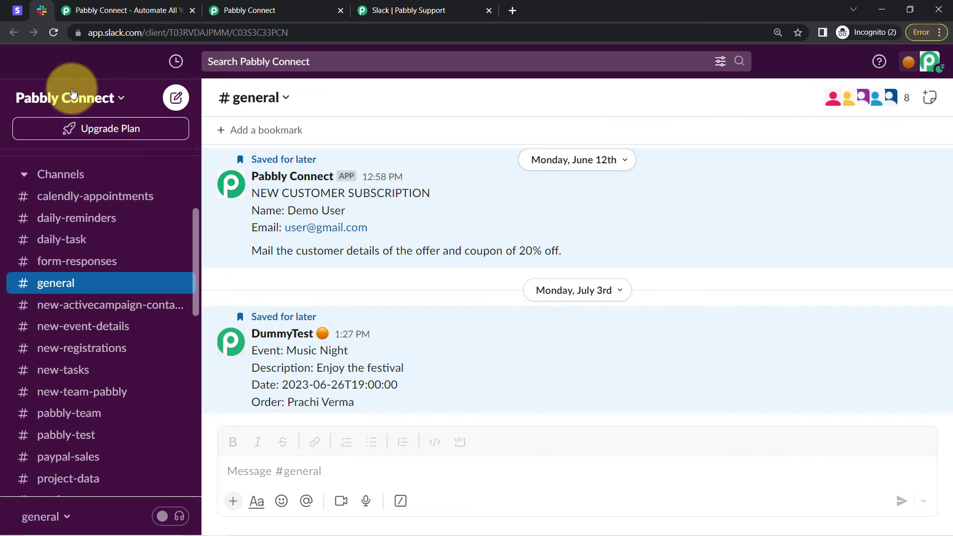
left_click(257, 6)
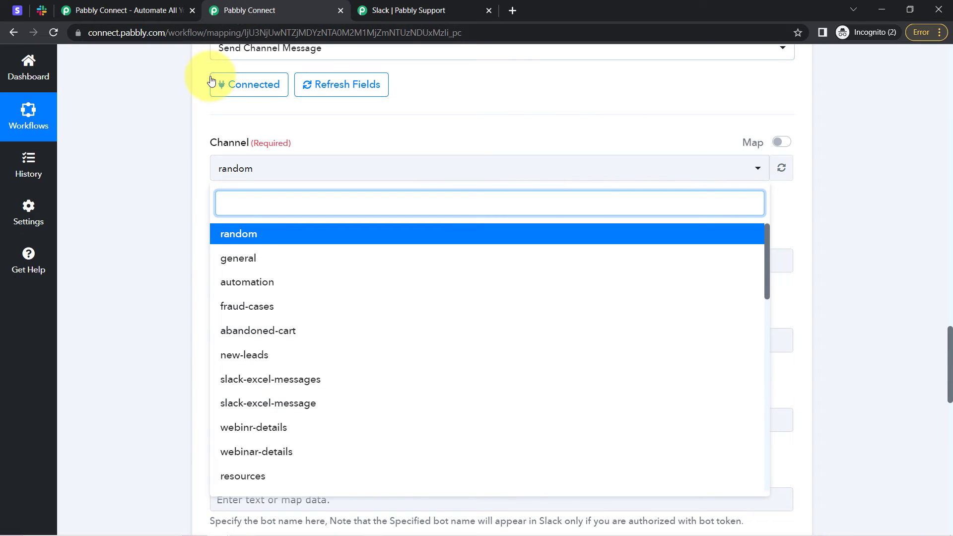
left_click(41, 10)
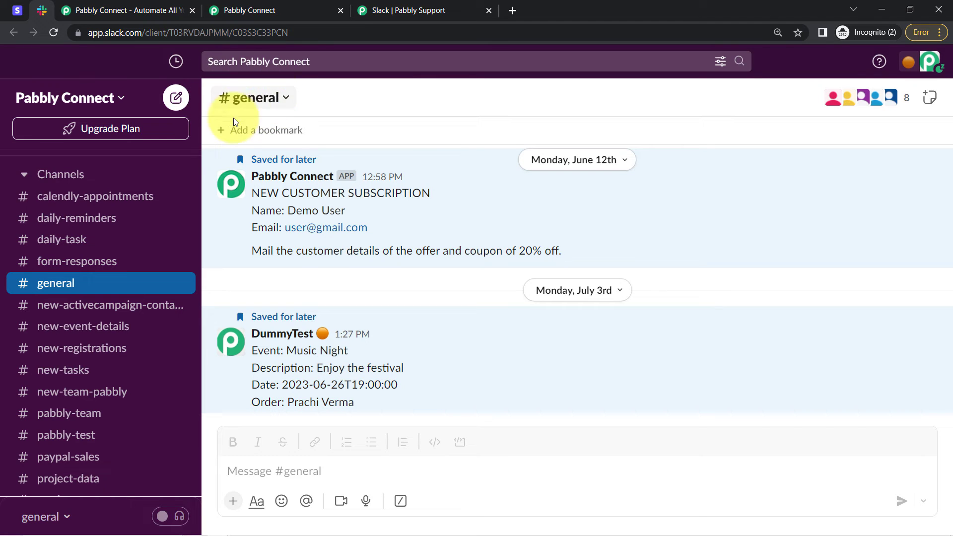
left_click(242, 10)
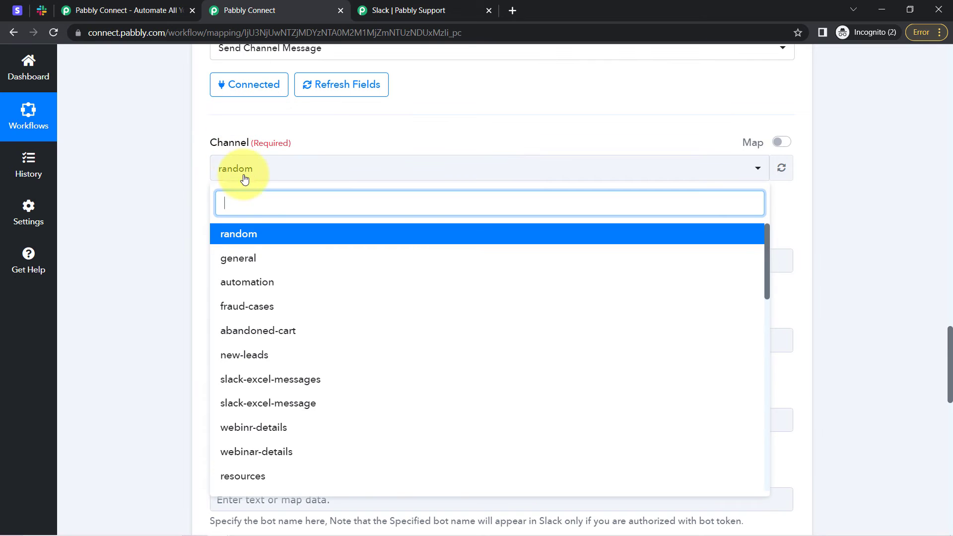
left_click(242, 266)
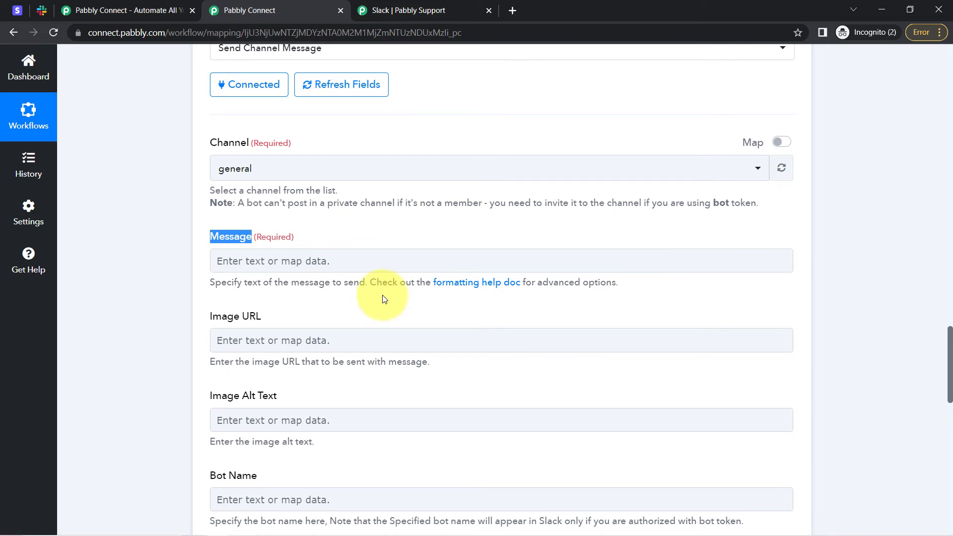
Write the message "Hello Team, New Payment is Received." with Customer Name, Customer Email, Customer Phone Number and Amount lines, signed "Thanks Manager"
left_click_drag(398, 282, 552, 293)
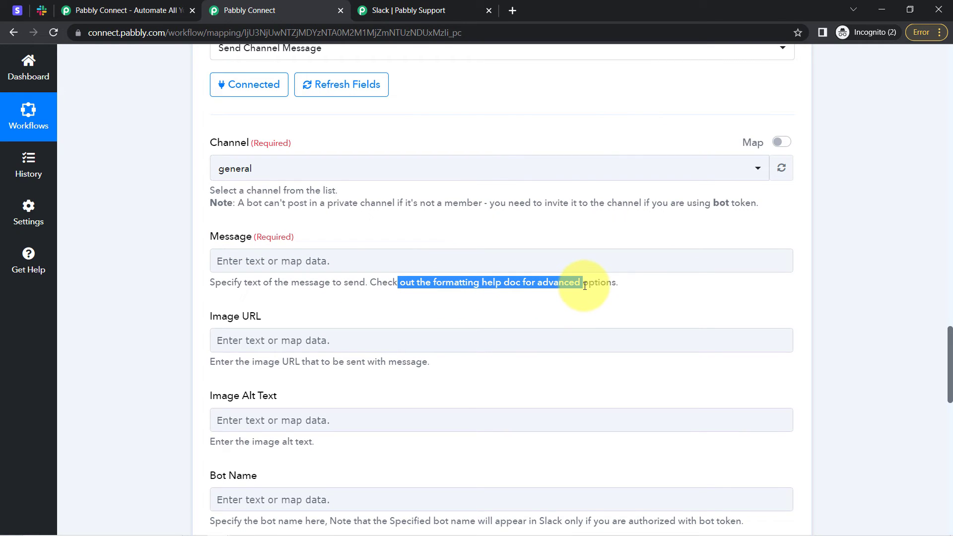
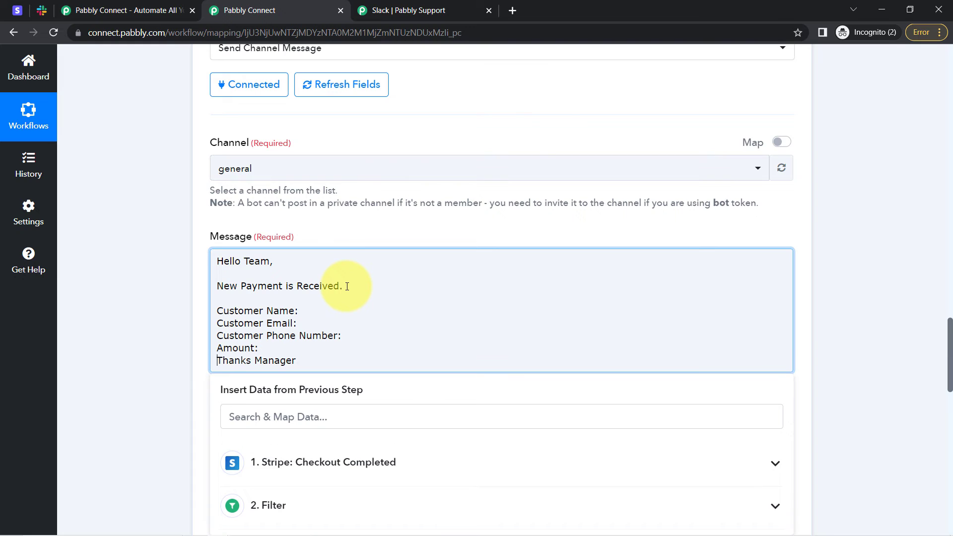
key("Return")
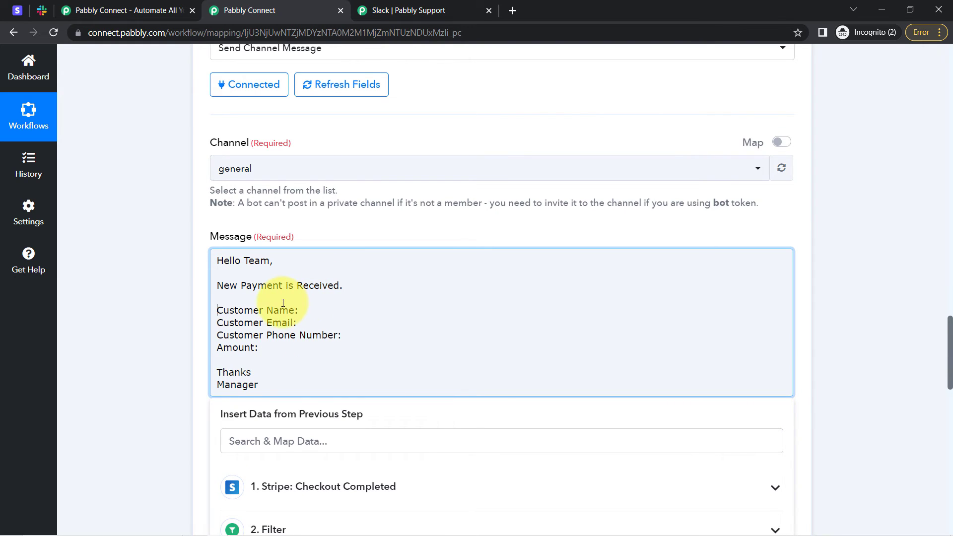
left_click(118, 259)
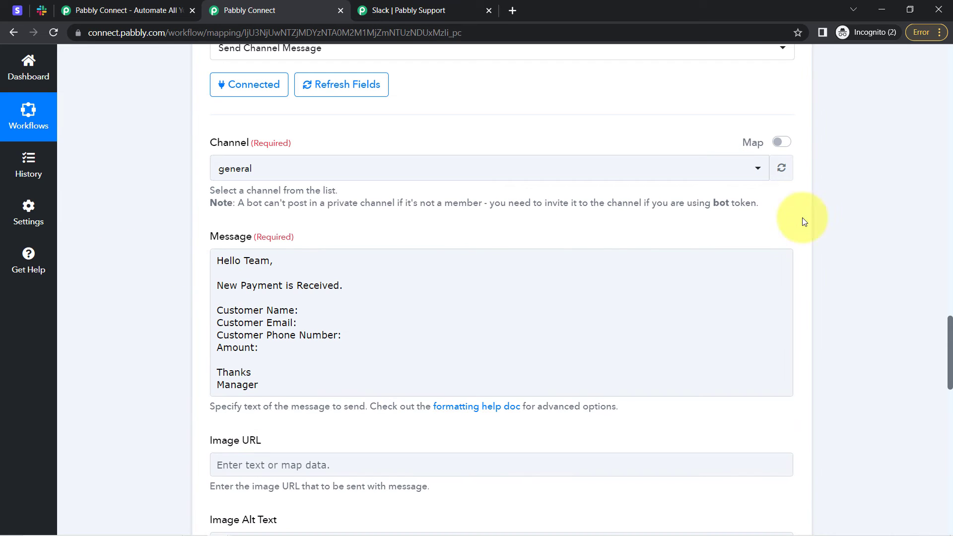
Check the customer details in the Stripe response and map Data Object Customer Details Name to the message's Customer Name line
left_click_drag(949, 362, 908, 177)
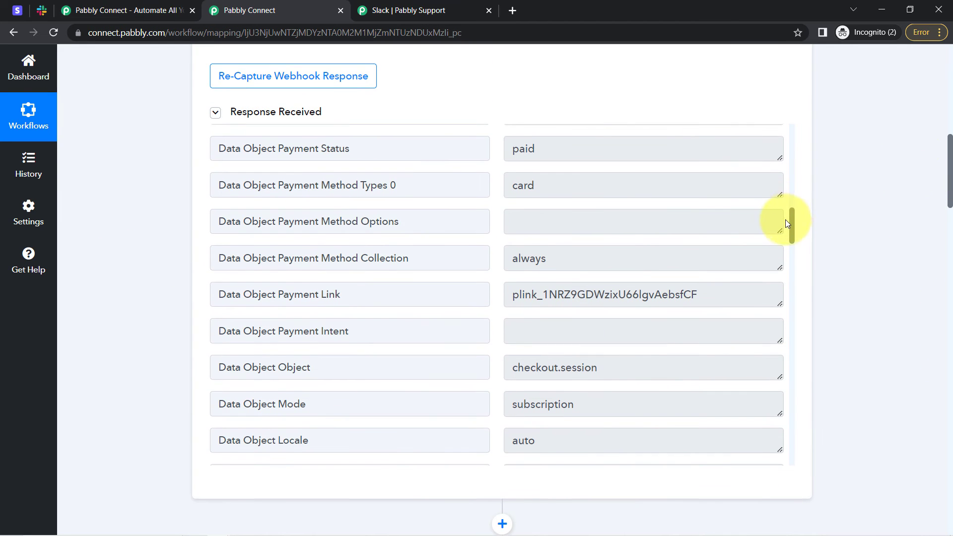
left_click_drag(790, 219, 793, 293)
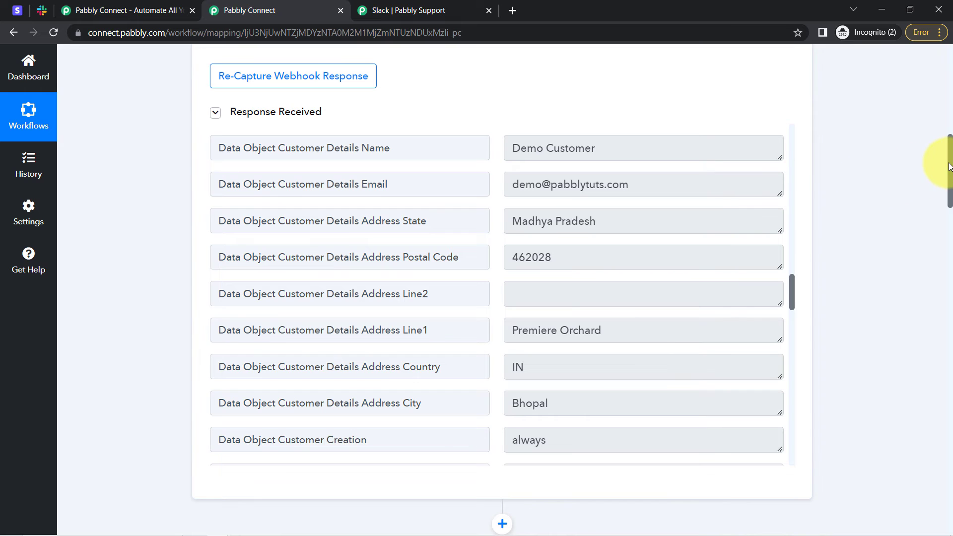
left_click_drag(950, 166, 890, 357)
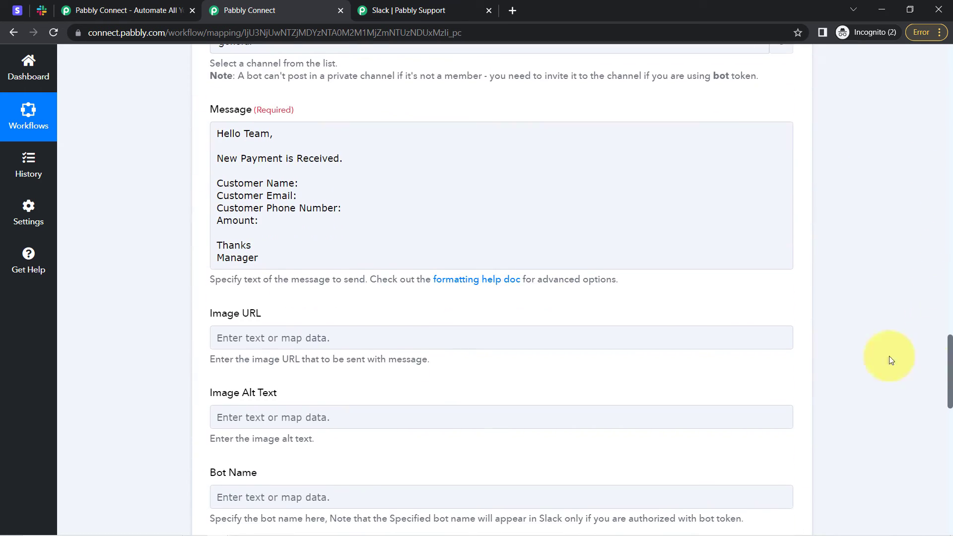
left_click(304, 183)
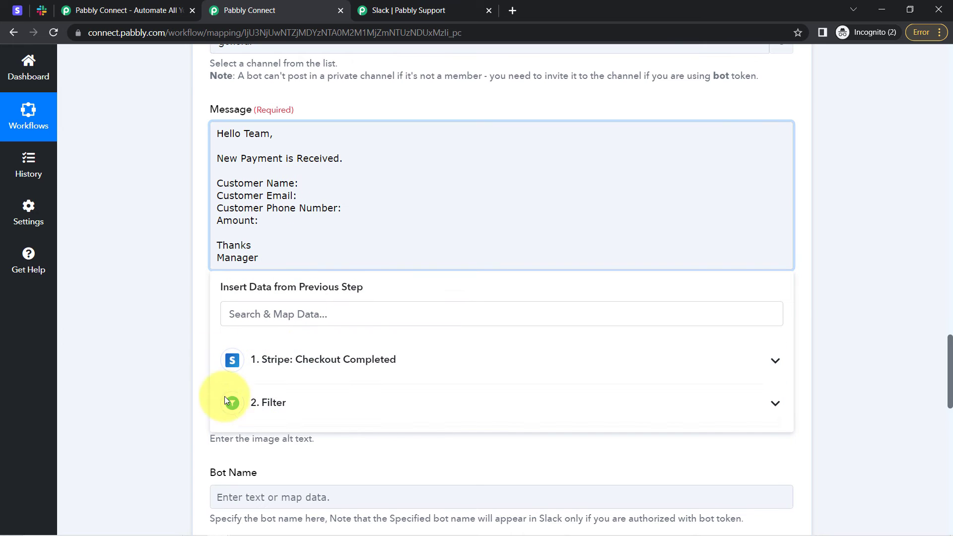
left_click(260, 361)
left_click(242, 314)
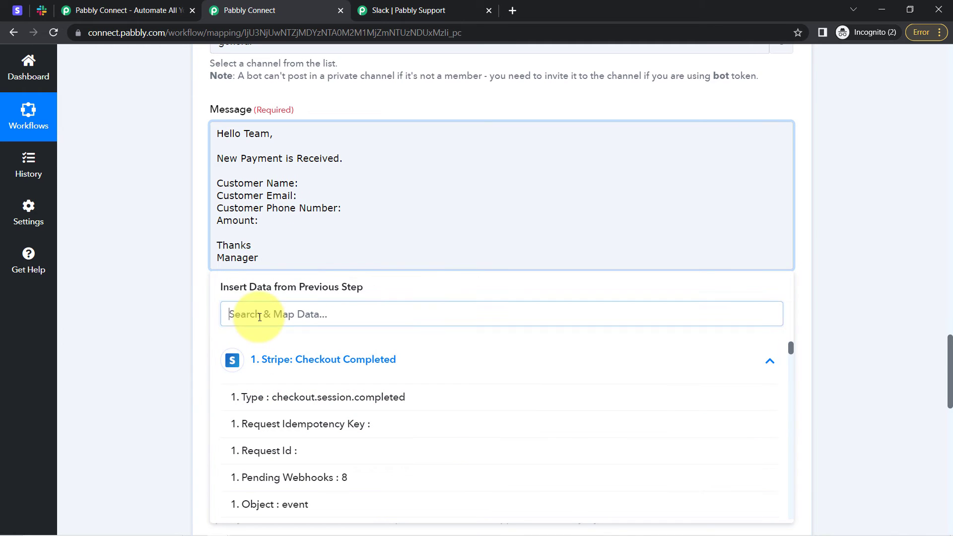
type("demo")
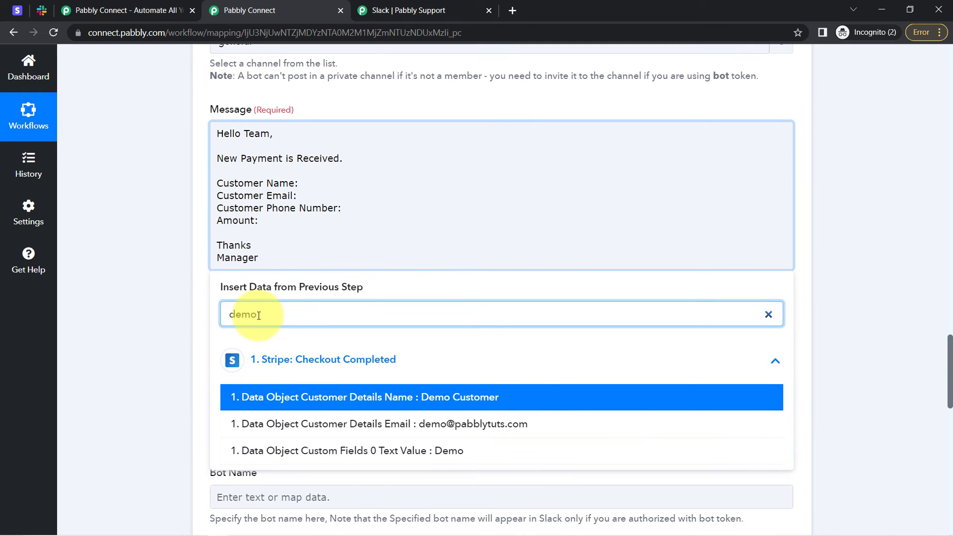
left_click(389, 397)
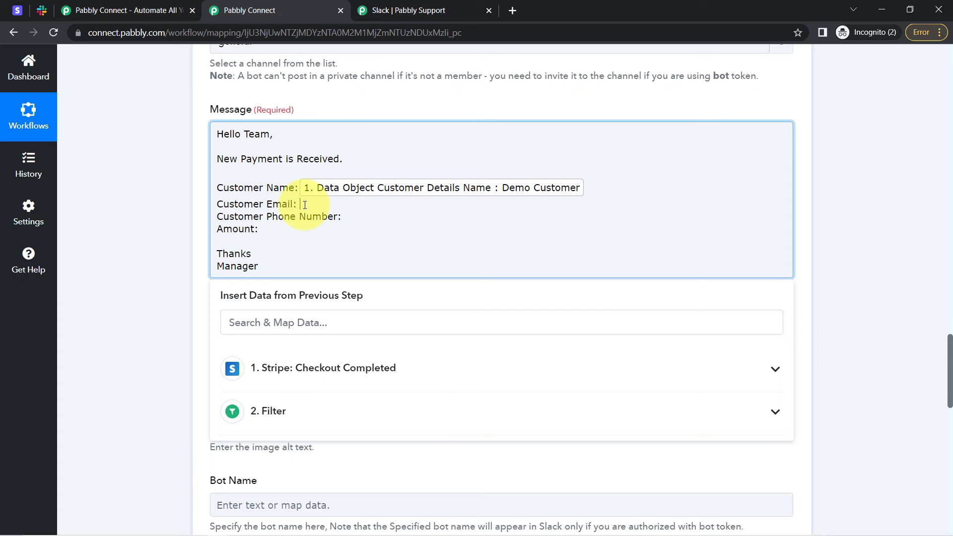
Map Stripe's Data Object Customer Details Email and Phone to the message's Customer Email and Customer Phone Number lines
left_click(239, 325)
type("@")
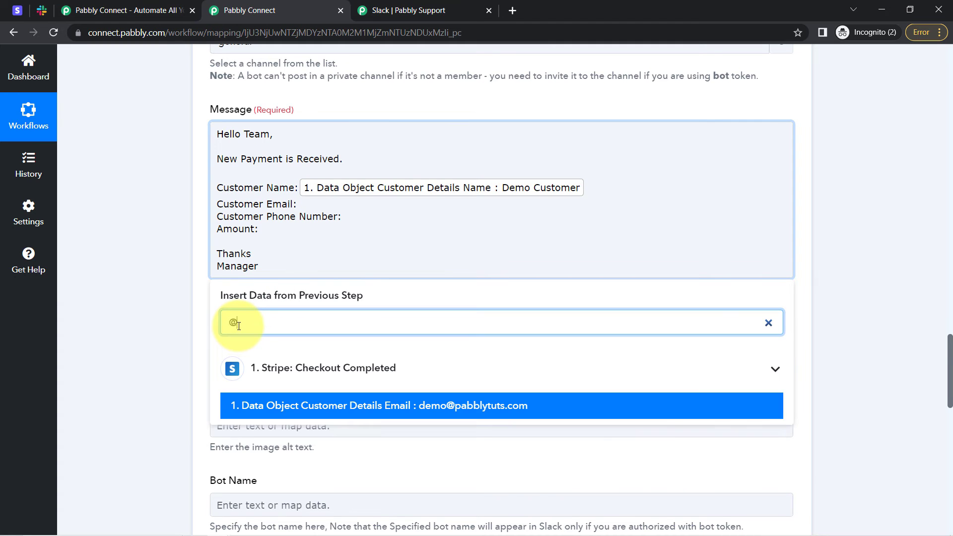
left_click(415, 407)
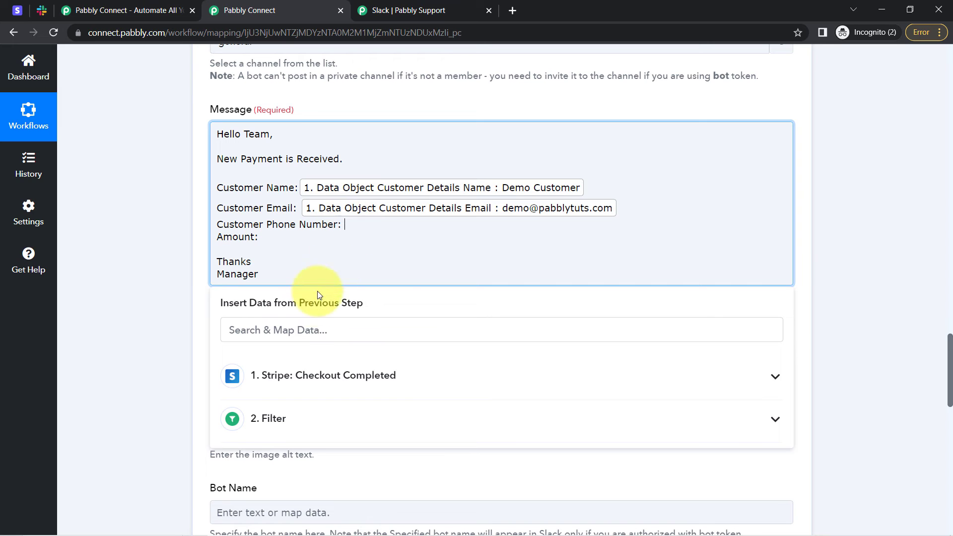
left_click(280, 331)
type("96")
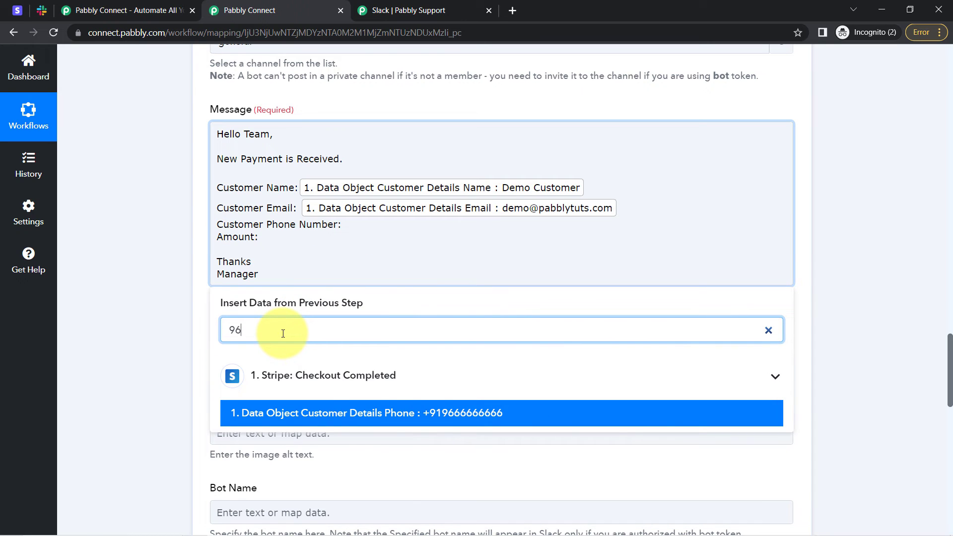
left_click(304, 403)
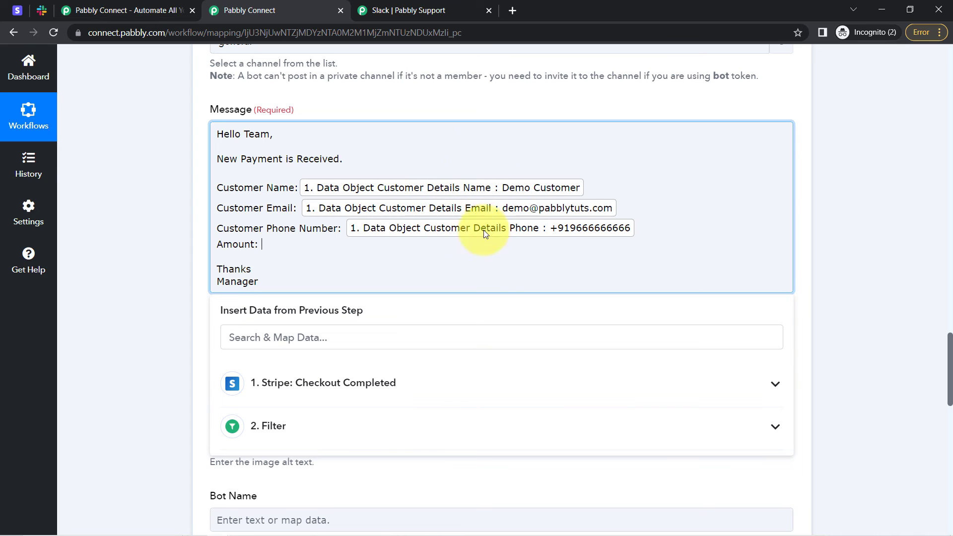
Search the previous steps' data for 499 to find the payment amount for the message's Amount line
left_click(159, 249)
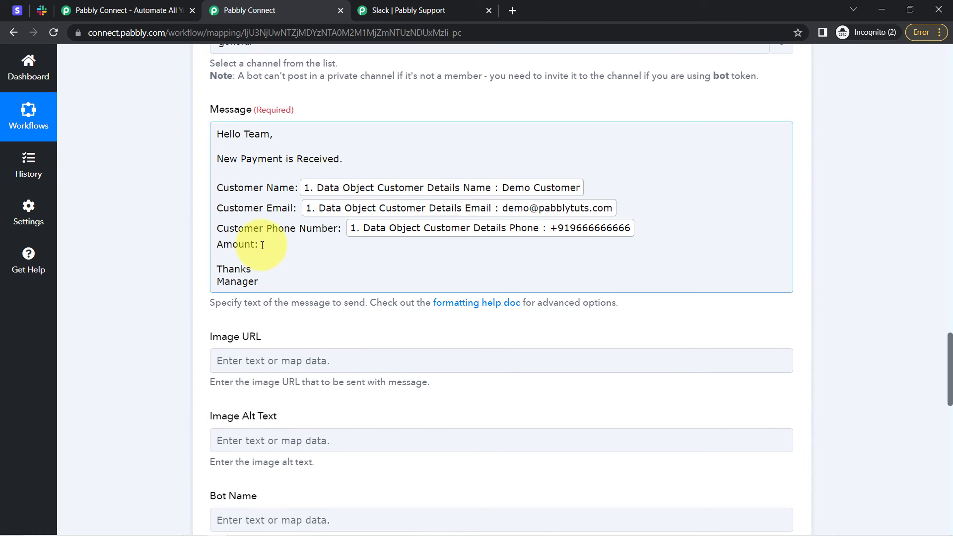
left_click(262, 245)
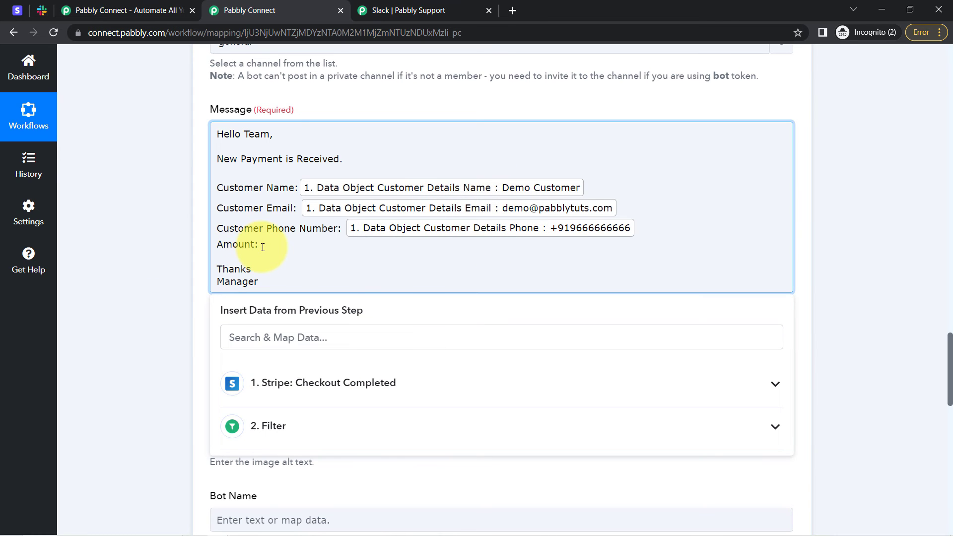
left_click(230, 331)
type("4")
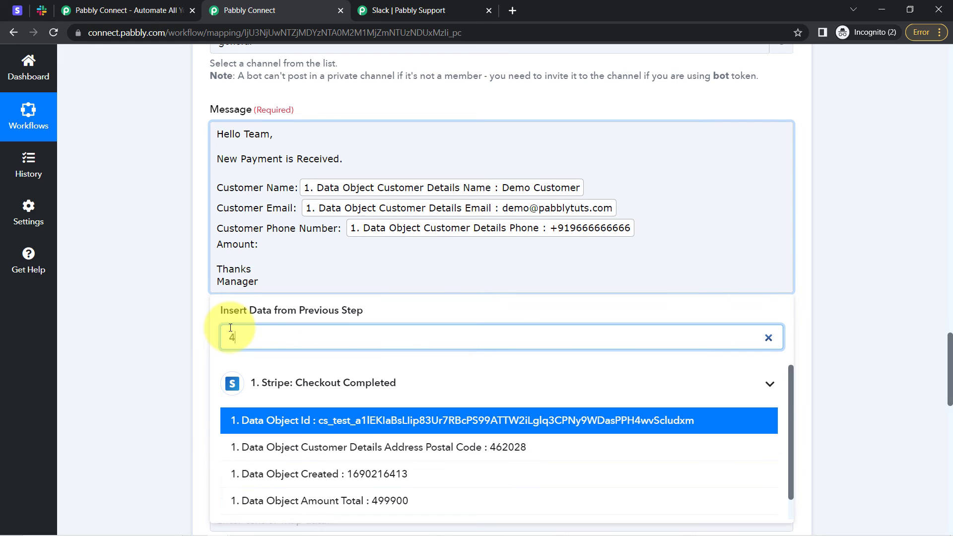
type("99")
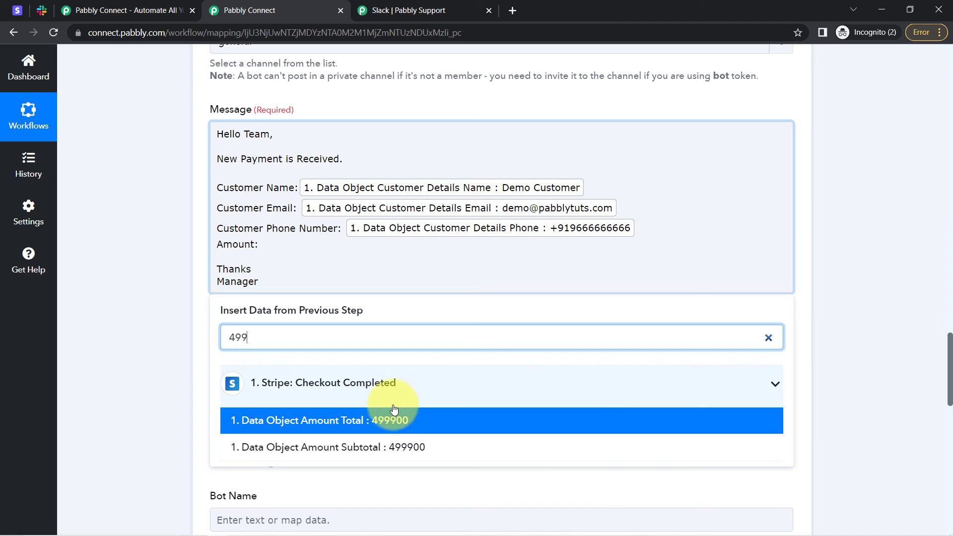
left_click(945, 333)
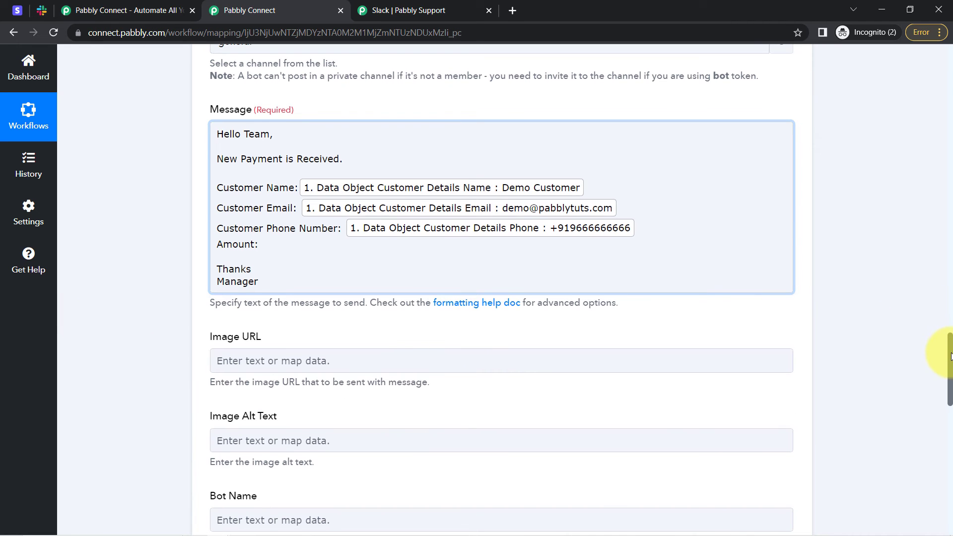
Insert a Number Formatter by Pabbly action between the Filter and Slack steps
left_click_drag(947, 355, 946, 283)
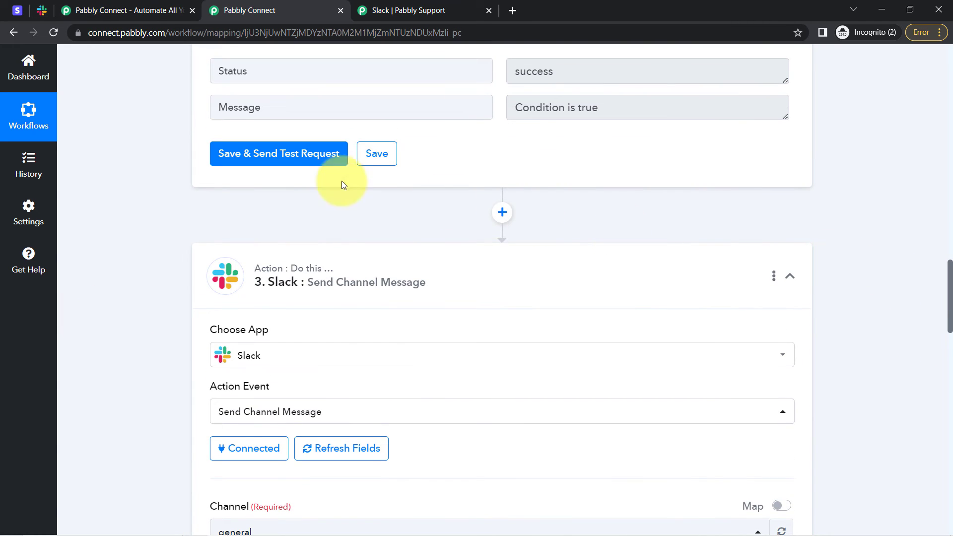
left_click(502, 212)
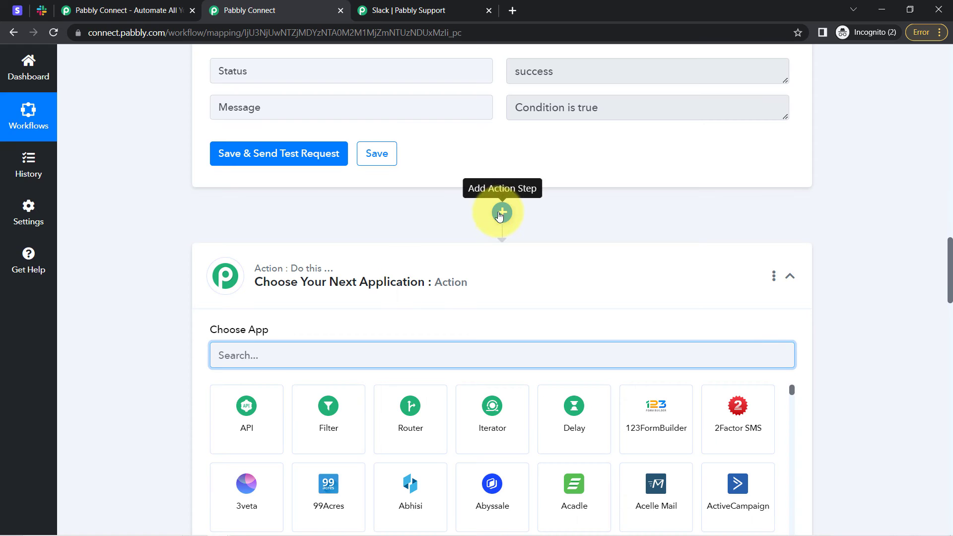
mouse_move(238, 325)
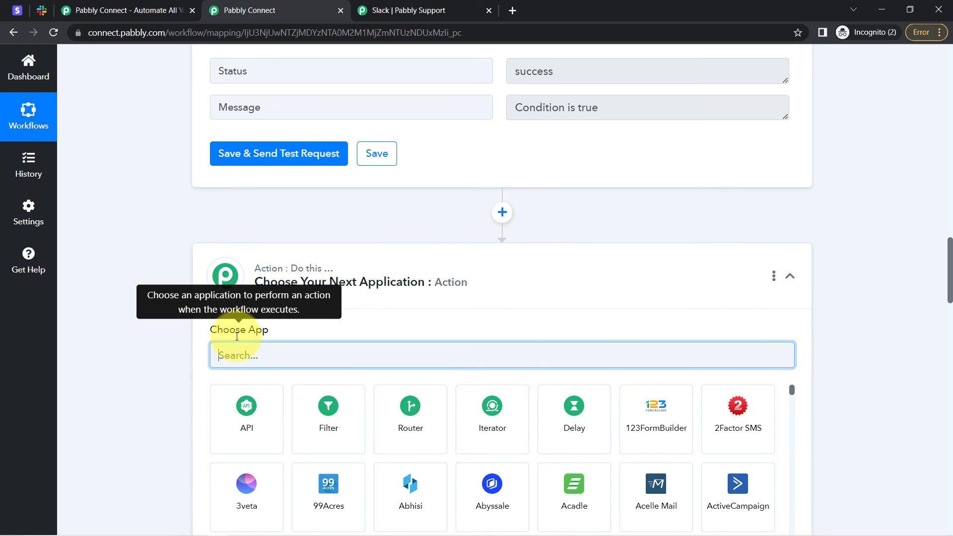
type("number")
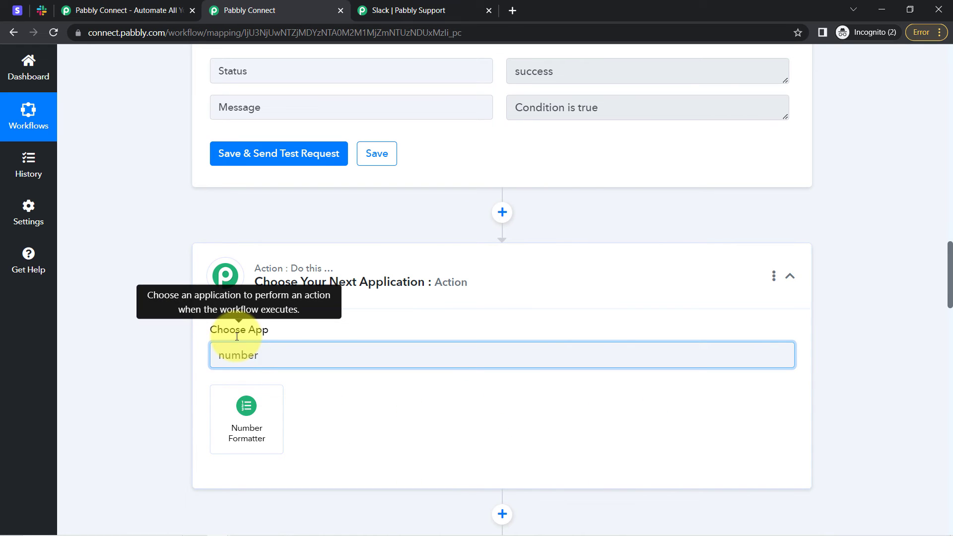
left_click(248, 407)
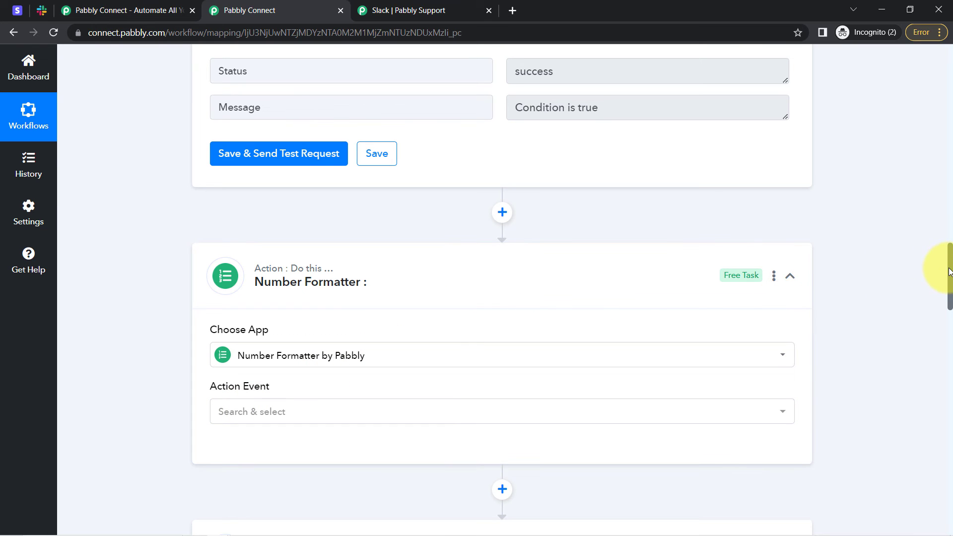
Set the Number Formatter's action event to Perform Math Operation and connect it
scroll(949, 271, "down", 4)
left_click(228, 190)
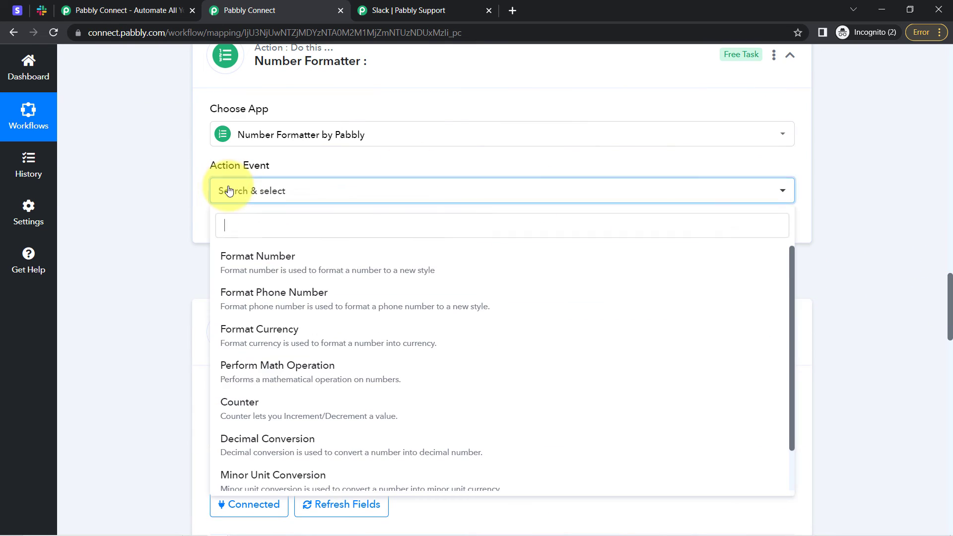
left_click(258, 377)
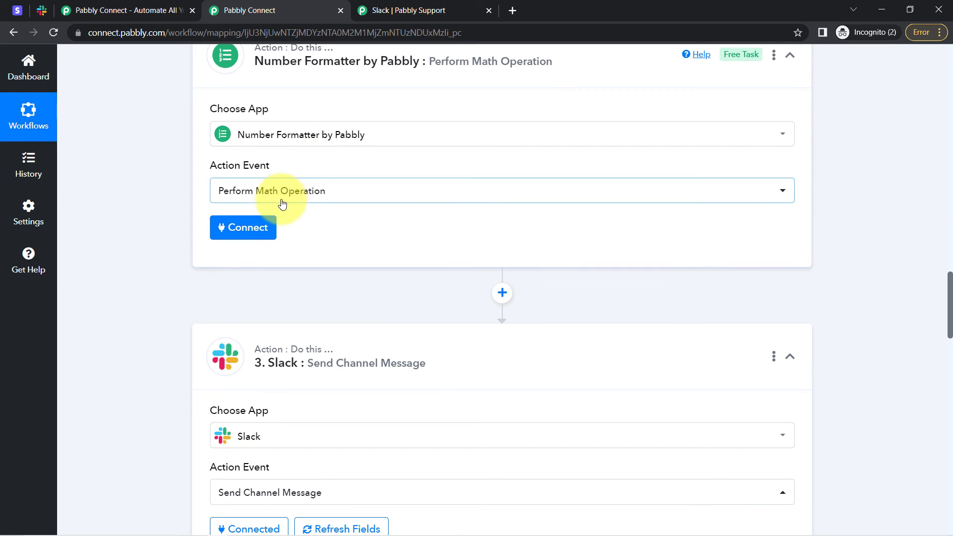
left_click(239, 230)
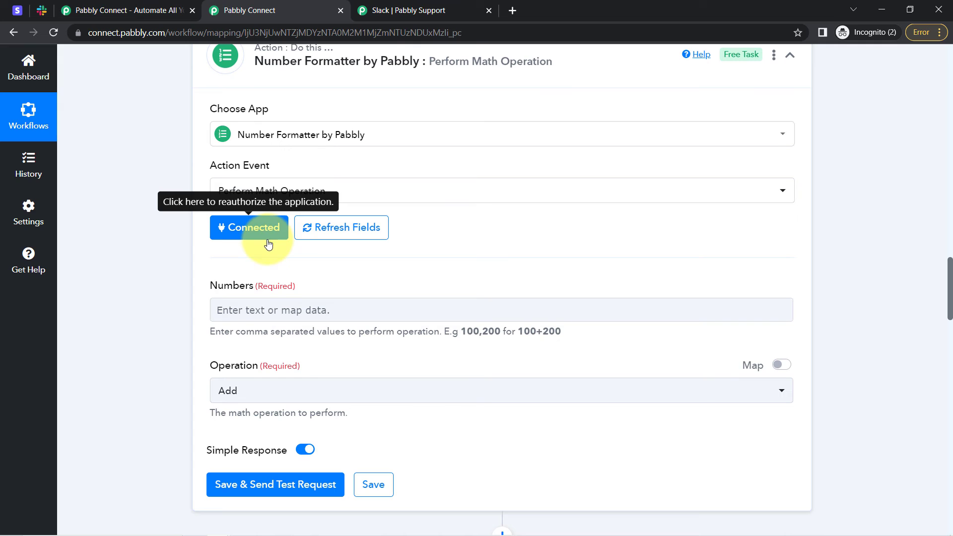
Fill the math operation's Numbers with Stripe's Data Object Amount Total followed by ",100"
left_click(244, 311)
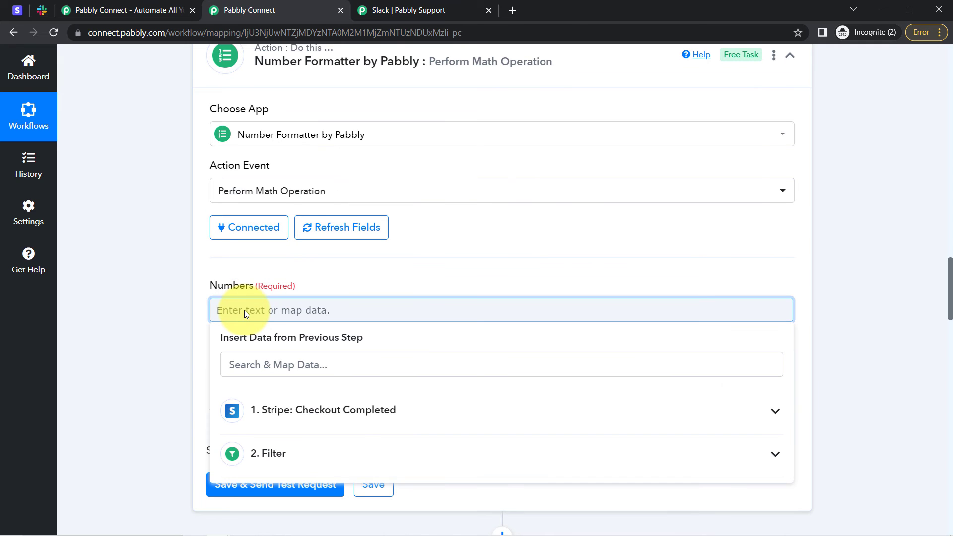
left_click(196, 315)
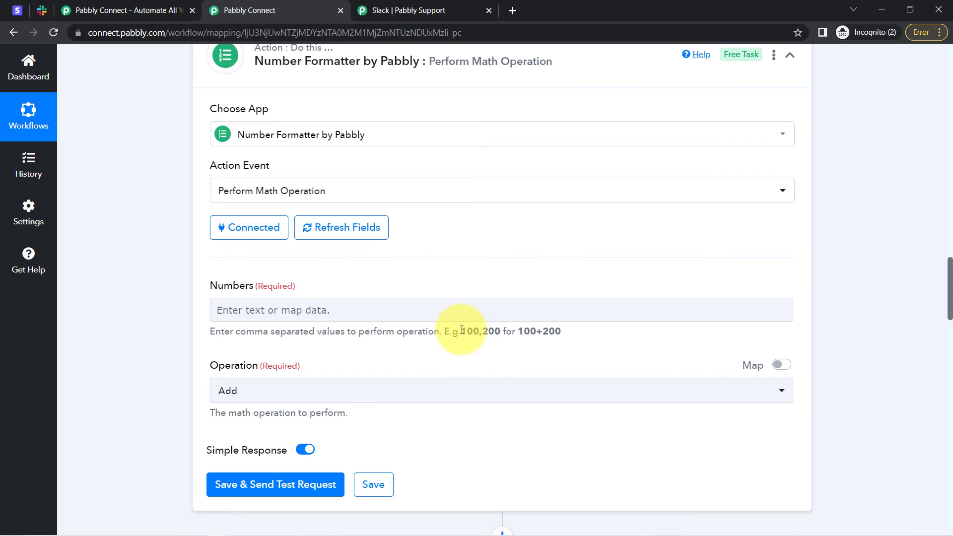
left_click_drag(461, 330, 576, 335)
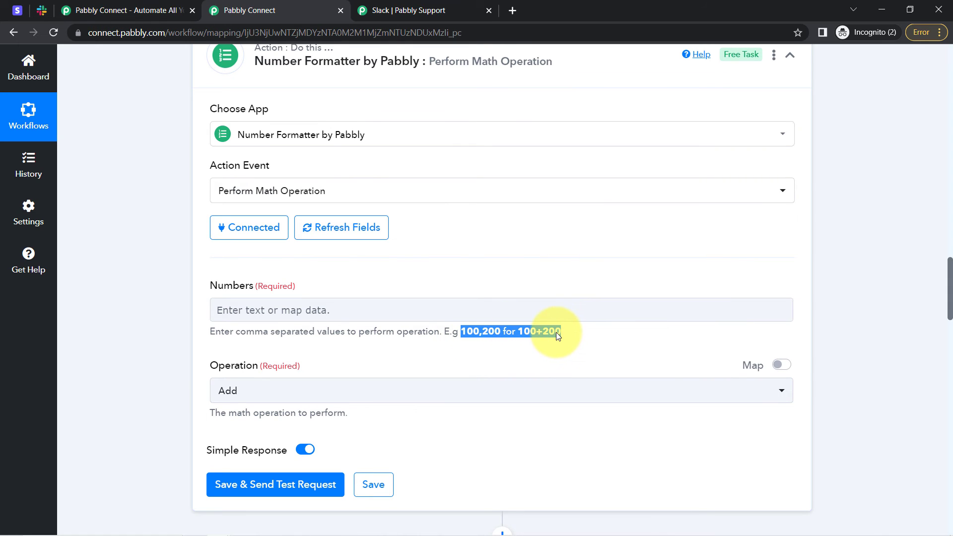
left_click(455, 308)
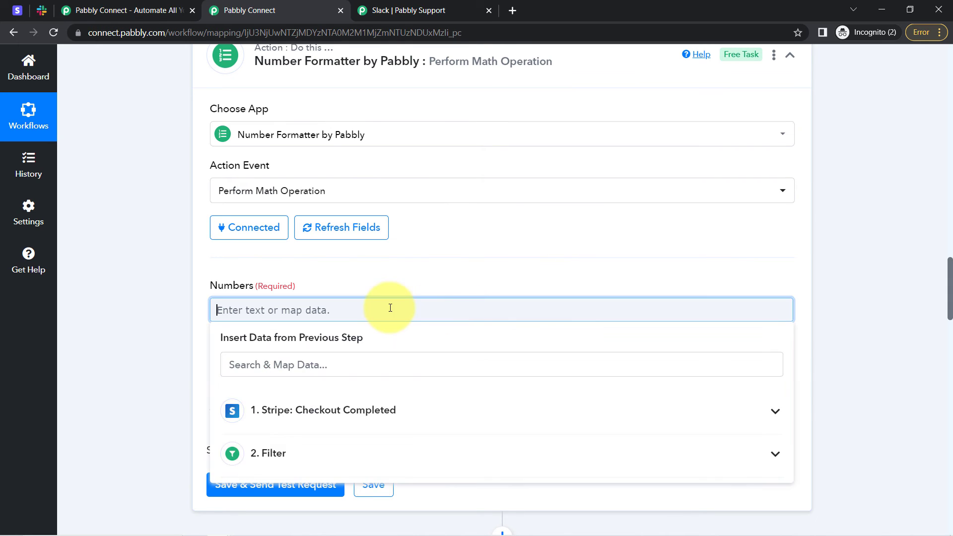
left_click(145, 304)
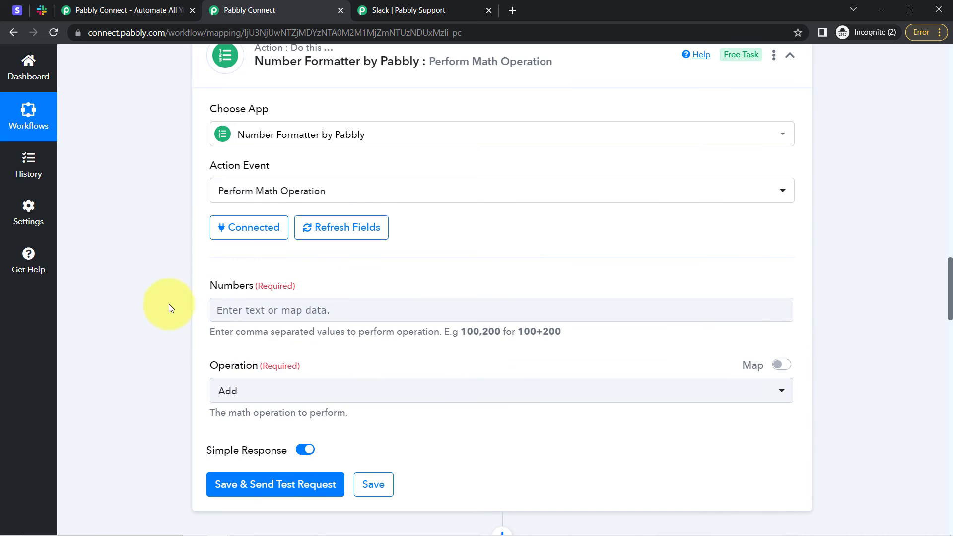
left_click(250, 309)
type("4")
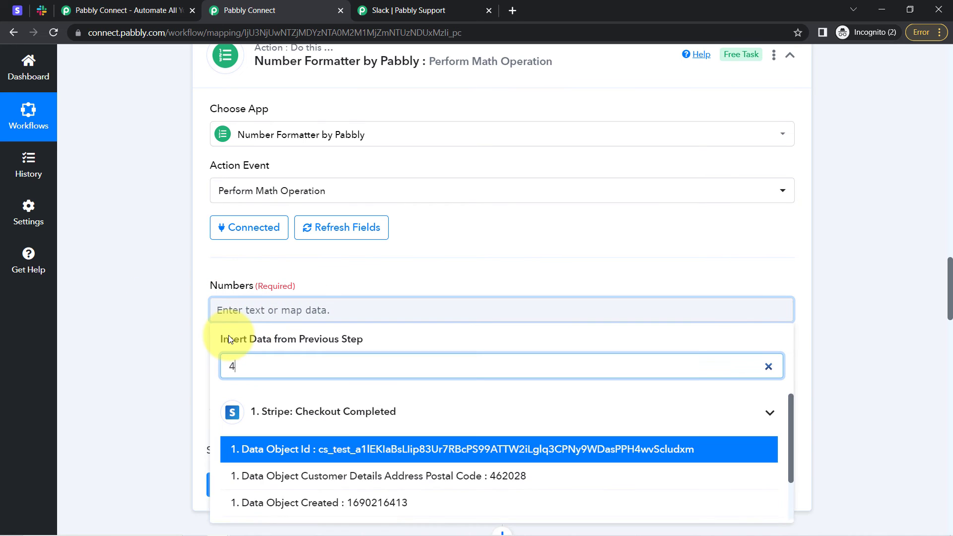
type("99")
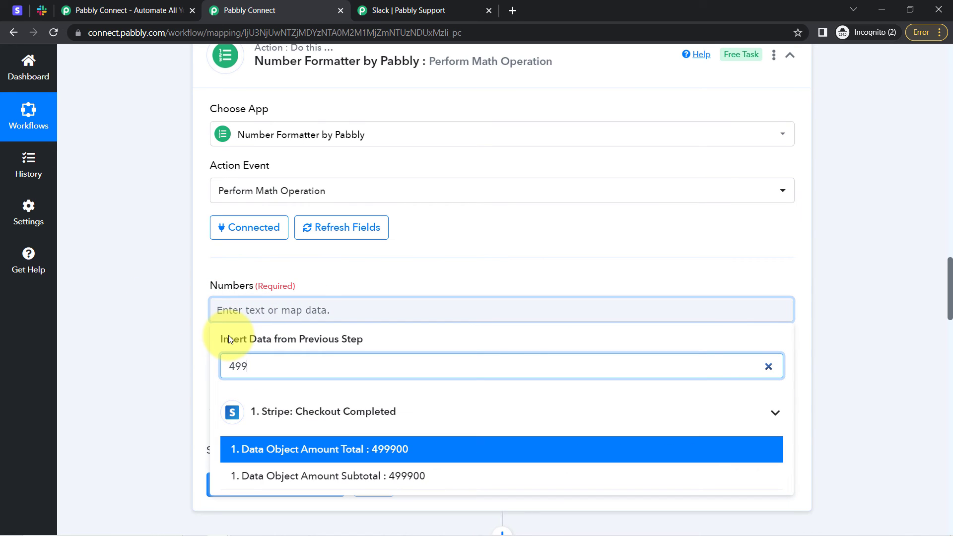
left_click(271, 449)
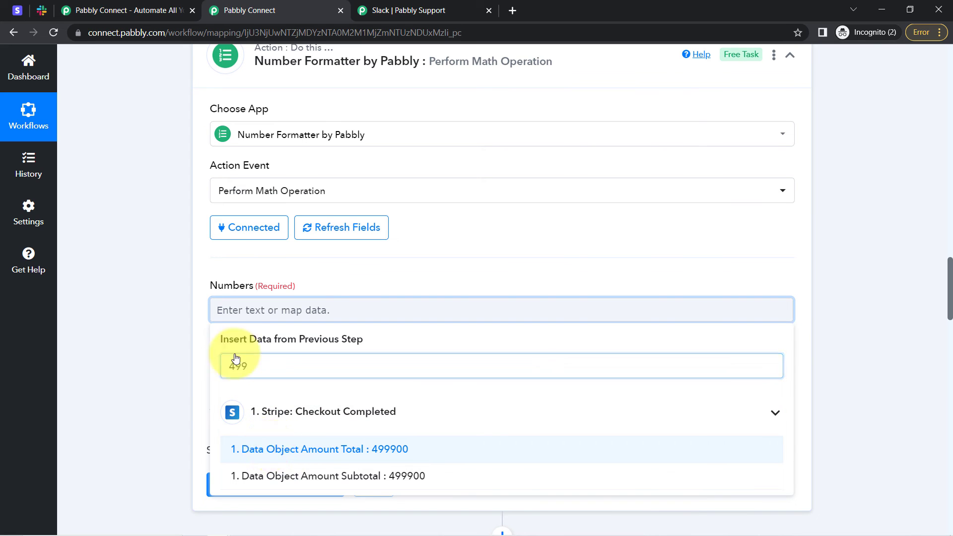
left_click(391, 306)
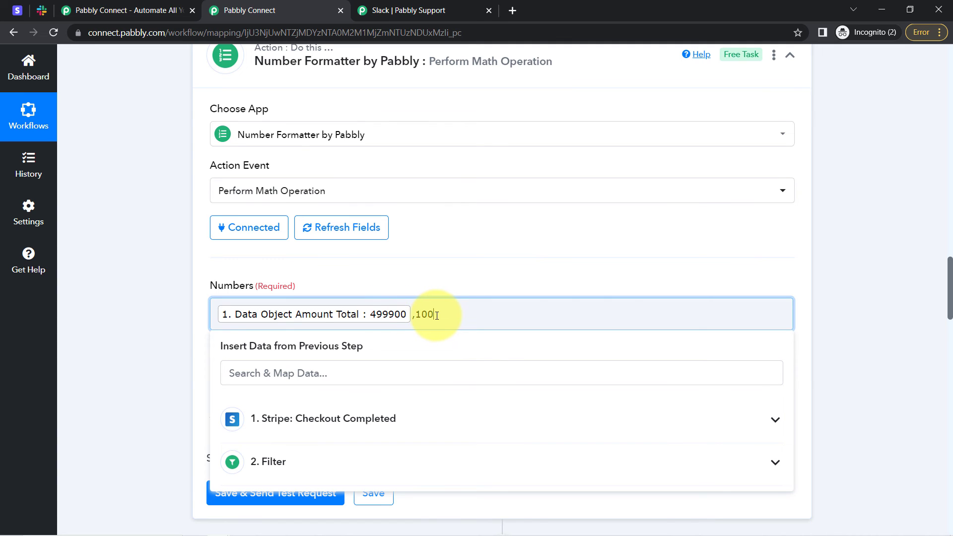
left_click(133, 337)
Set the math operation to Divide, then save the Number Formatter action and send a test request
left_click(230, 397)
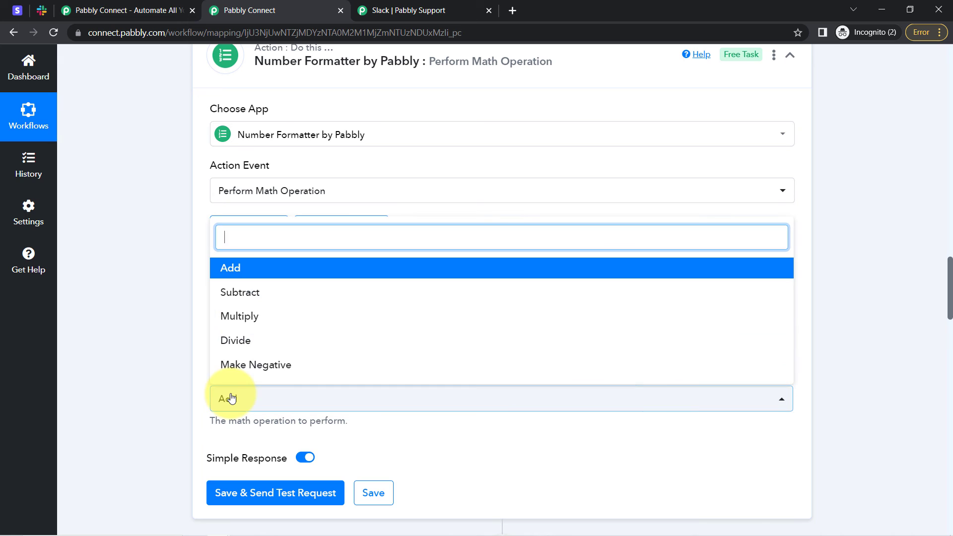
left_click(243, 337)
scroll(179, 365, "down", 1)
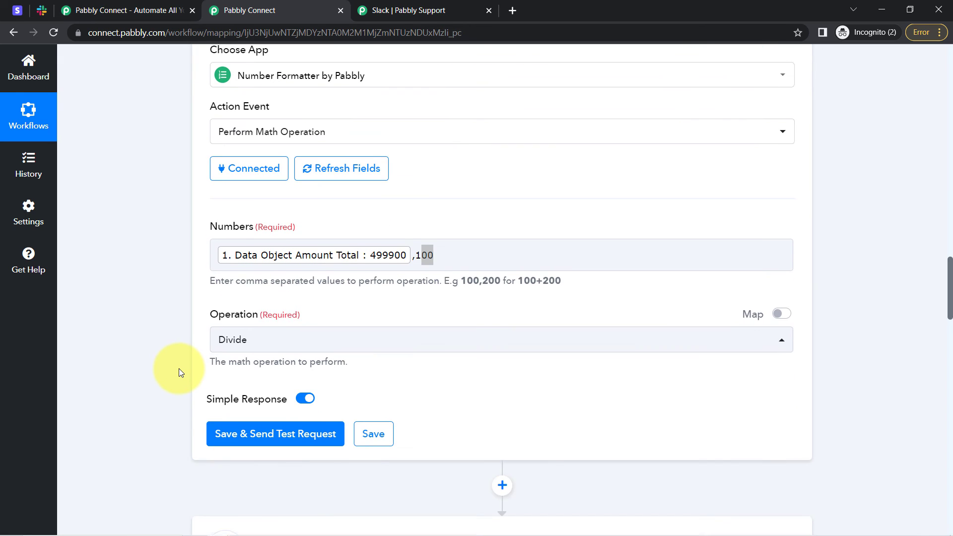
left_click(244, 432)
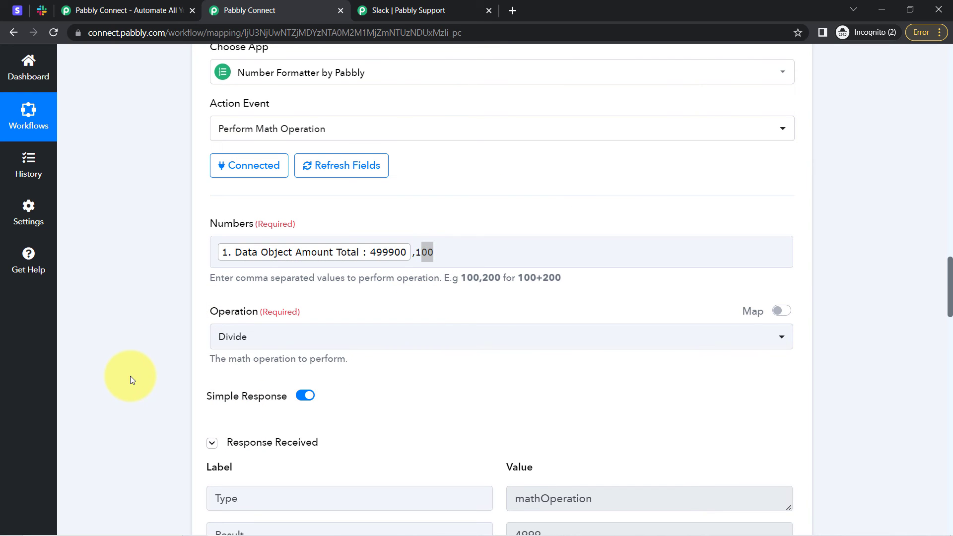
Compare the Result in the Number Formatter's response with the amount mapped in Numbers
scroll(130, 377, "down", 3)
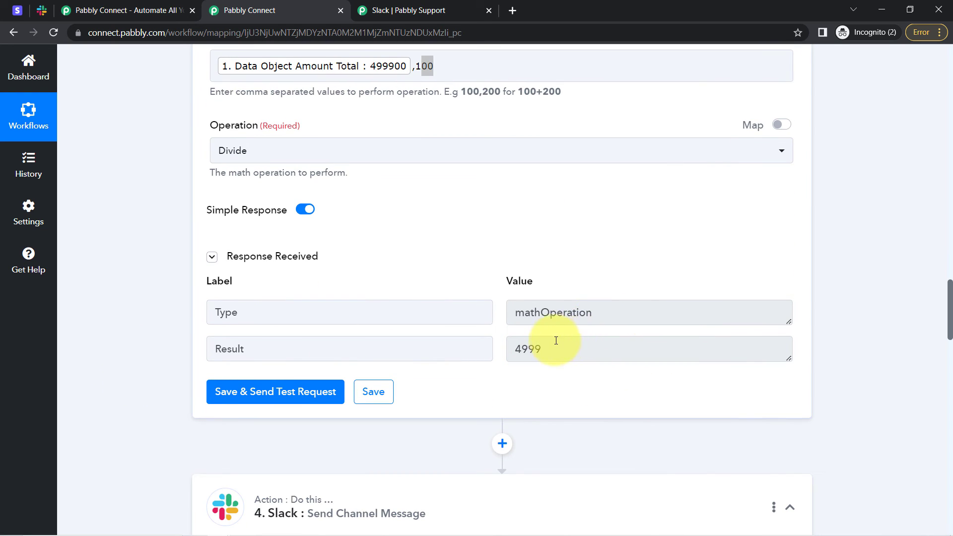
left_click_drag(555, 341, 521, 346)
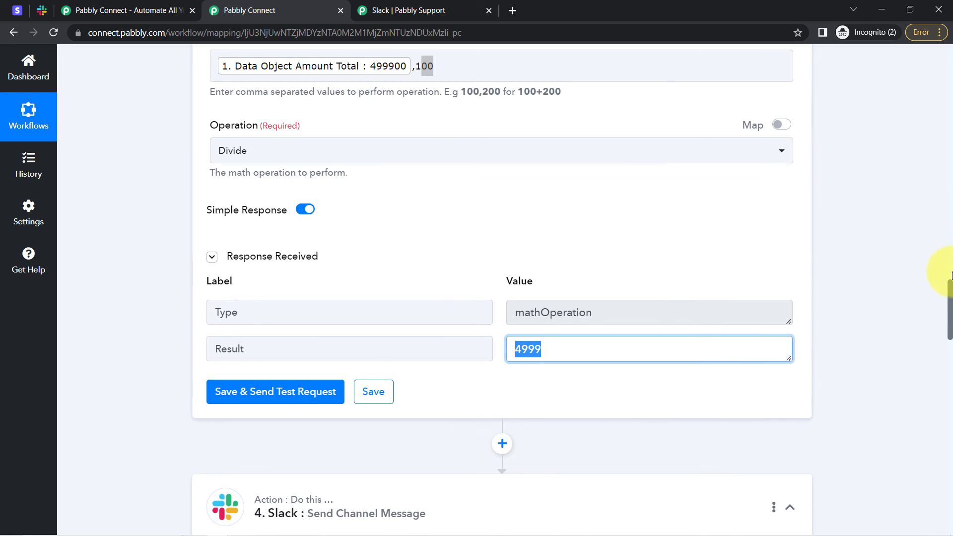
scroll(949, 287, "up", 2)
left_click(390, 172)
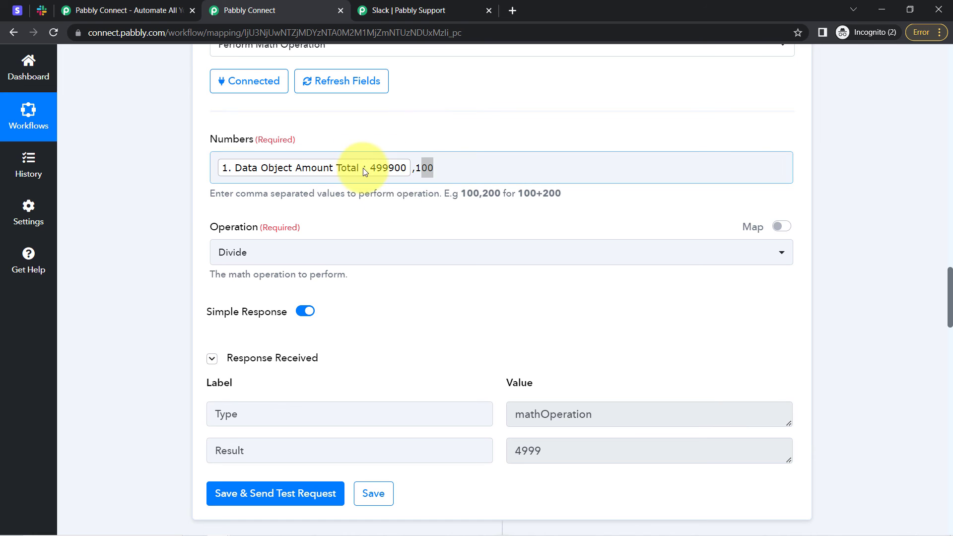
scroll(949, 299, "down", 4)
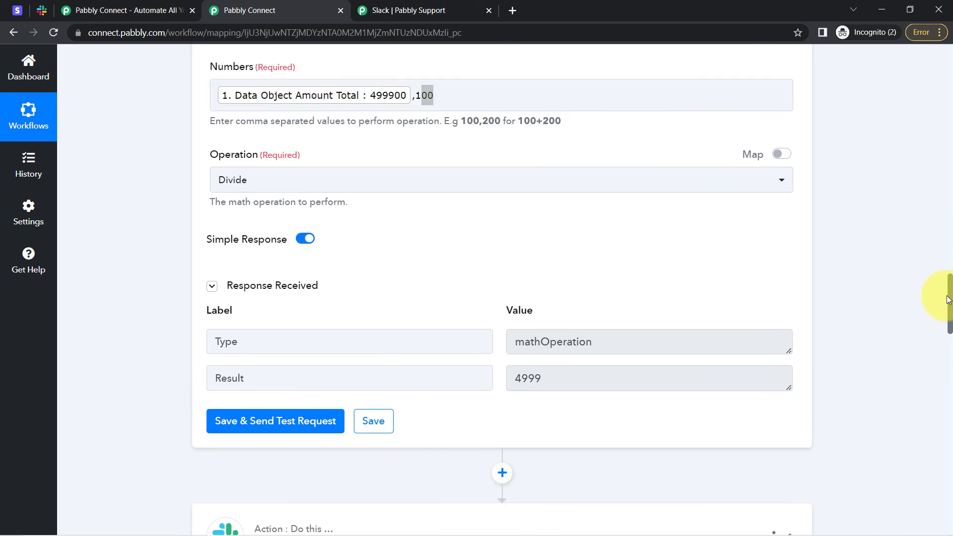
left_click(568, 269)
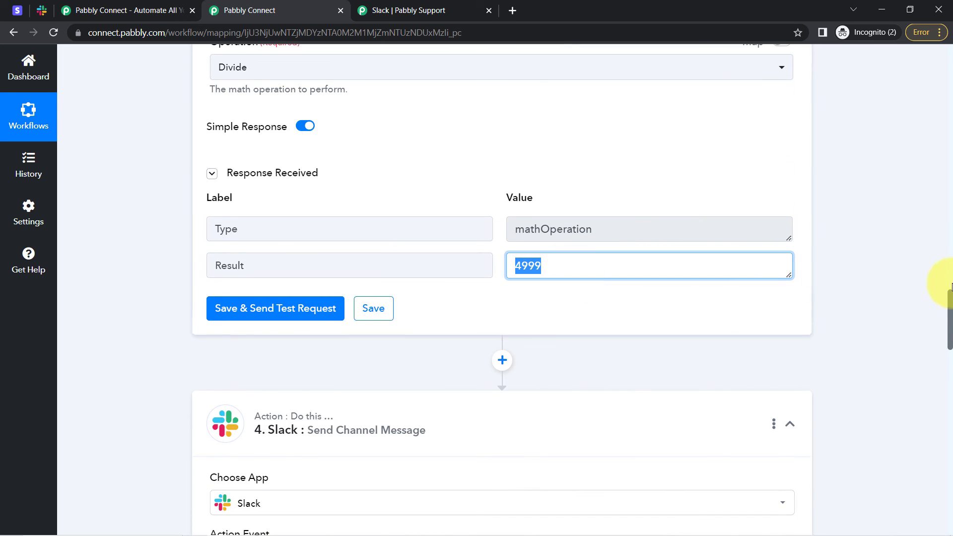
Refresh the fields of the Slack Send Channel Message action to reload the data available for mapping
left_click_drag(949, 318, 936, 395)
left_click(341, 288)
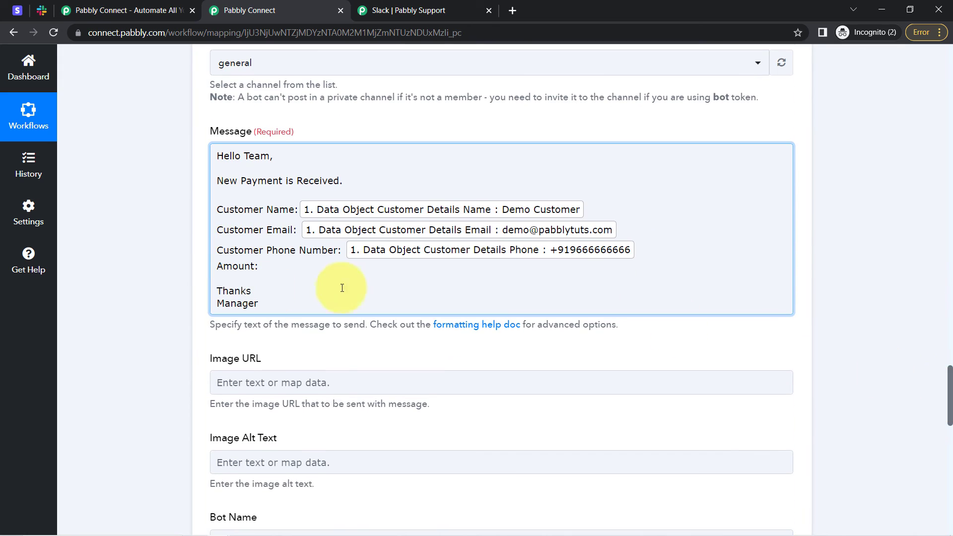
left_click(268, 266)
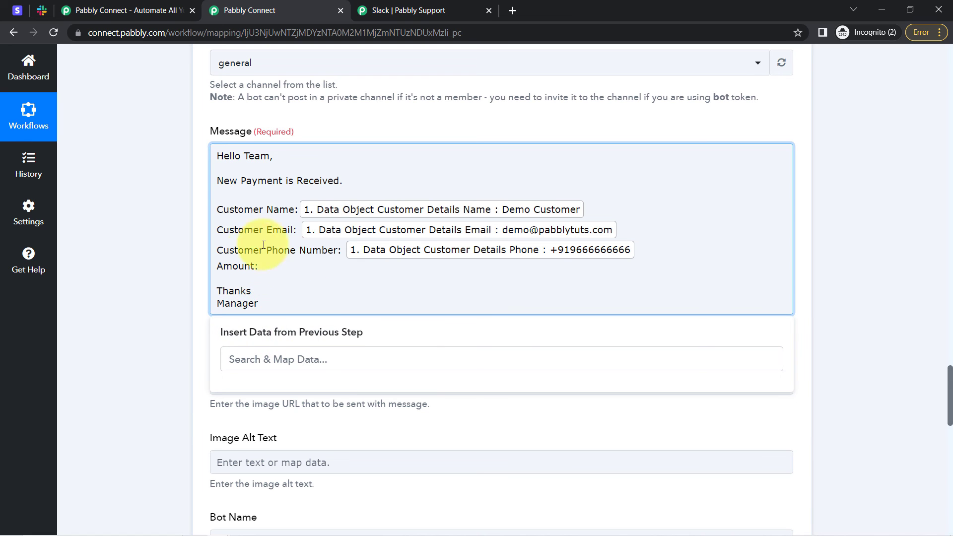
left_click(153, 266)
scroll(147, 180, "up", 6)
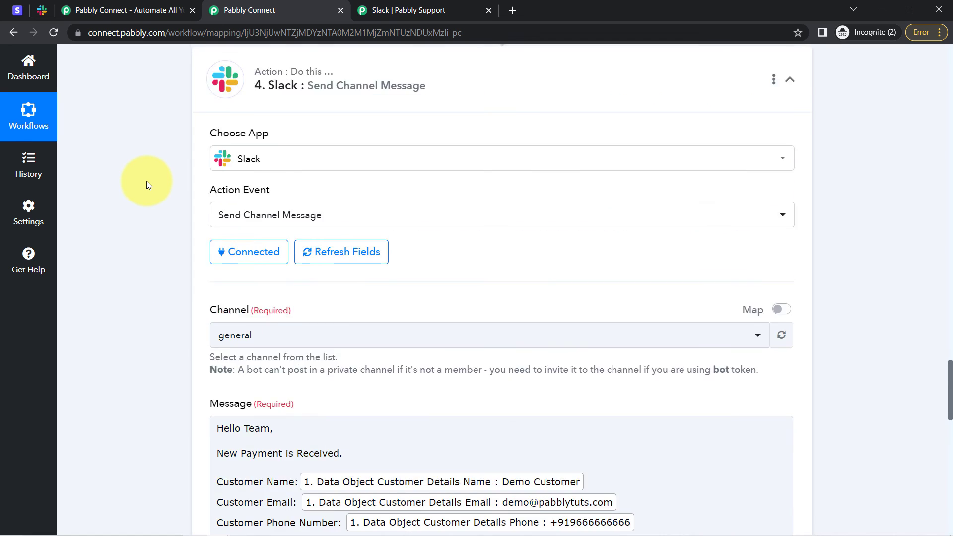
left_click(347, 297)
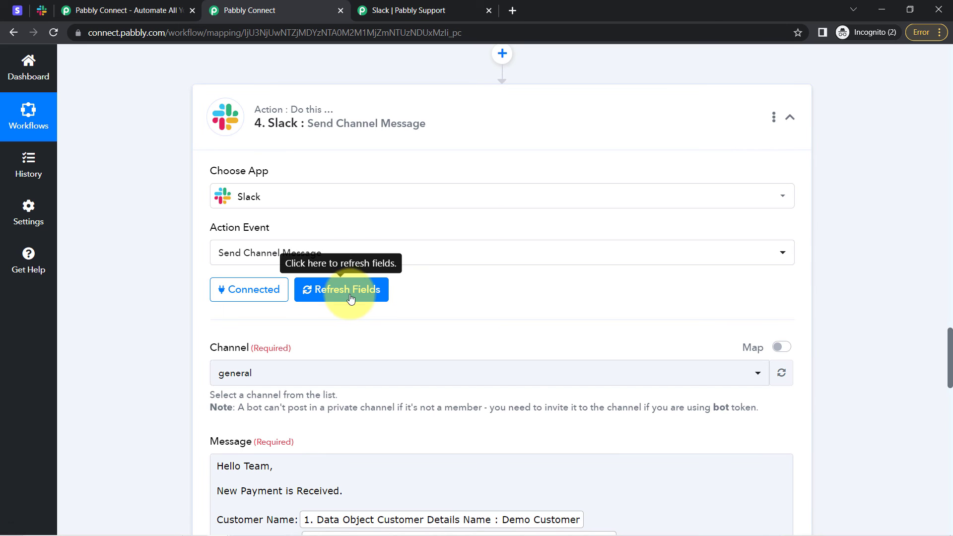
Map the Number Formatter's Result after "Amount:" in the Slack channel message
left_click_drag(949, 353, 938, 400)
left_click(287, 171)
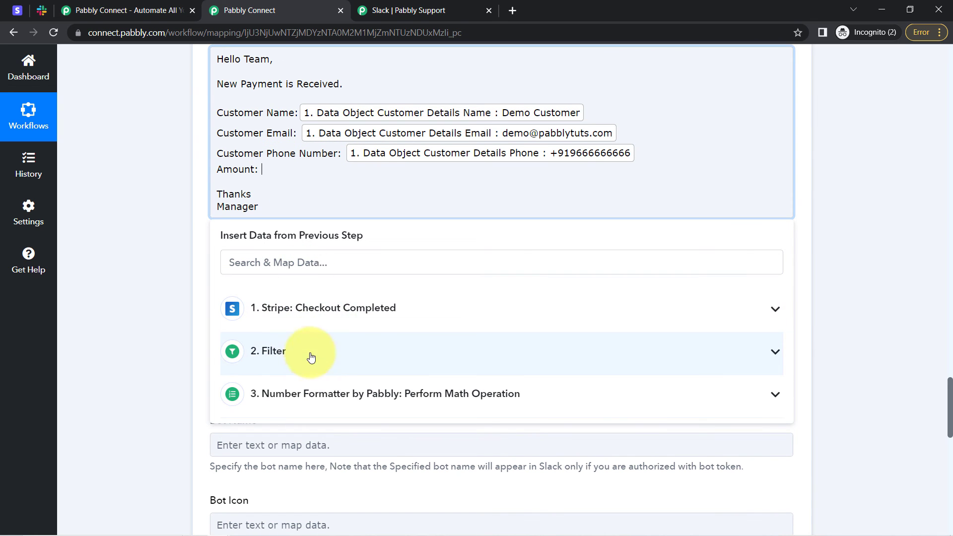
left_click(307, 391)
left_click(263, 463)
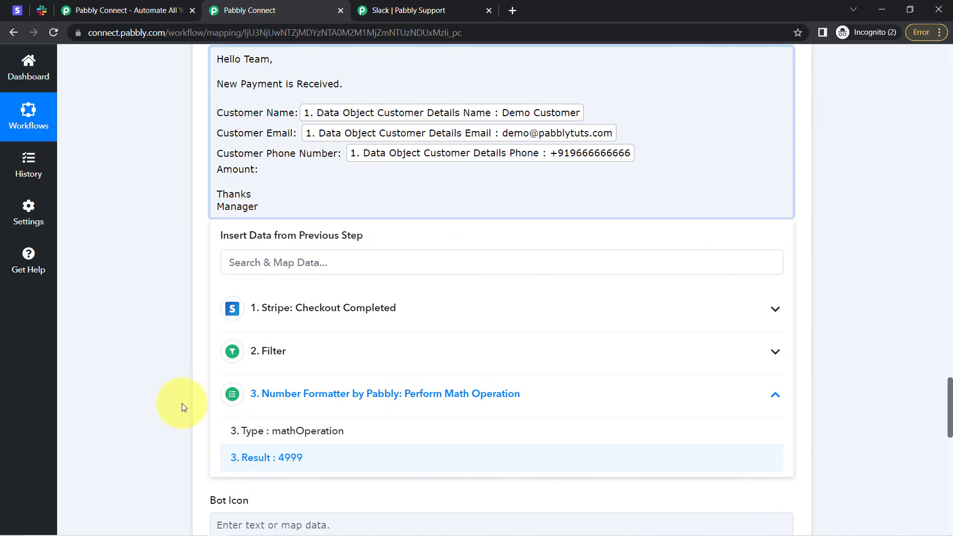
left_click(185, 211)
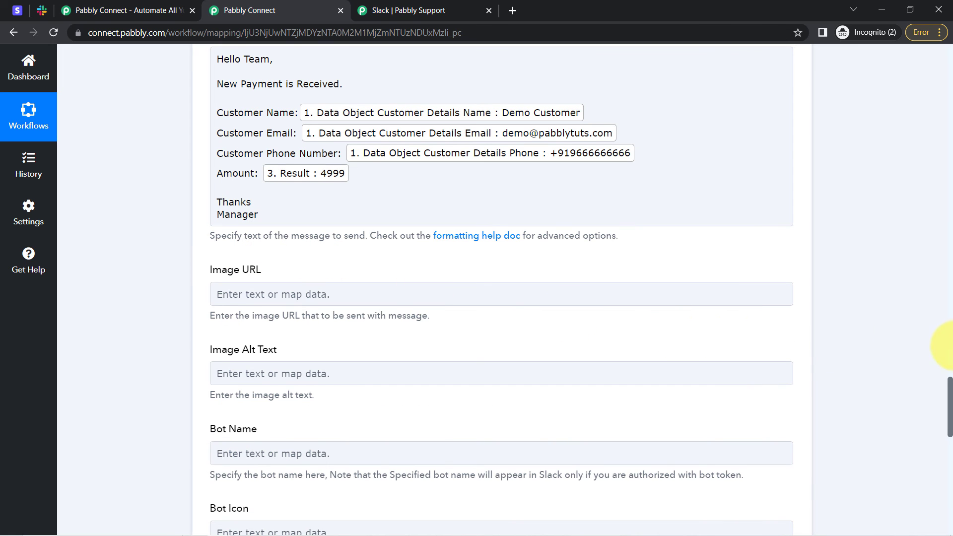
Set the Slack message's Bot Name to "sample bot", leaving Image URL and Image Alt Text empty
left_click_drag(949, 390, 948, 400)
left_click(350, 227)
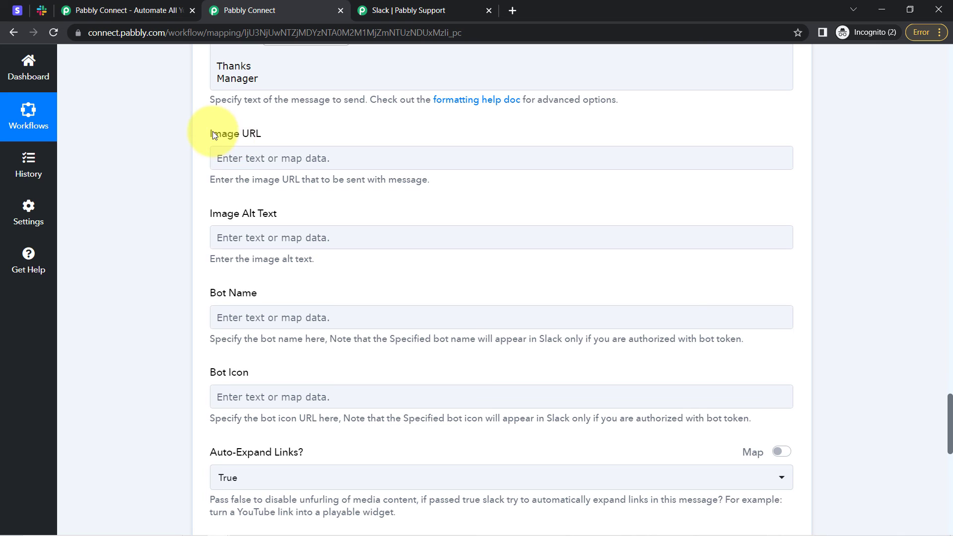
left_click_drag(212, 135, 266, 139)
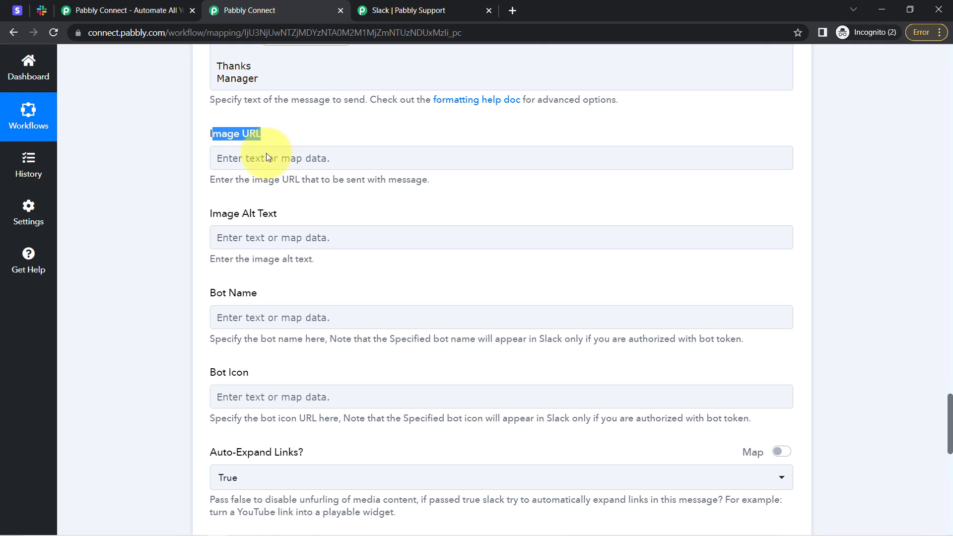
left_click_drag(212, 213, 292, 209)
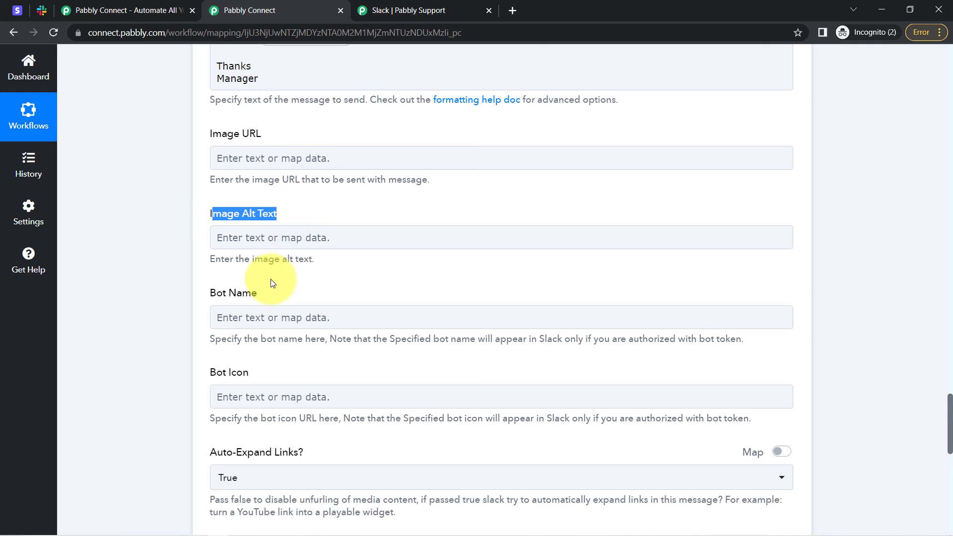
left_click(245, 312)
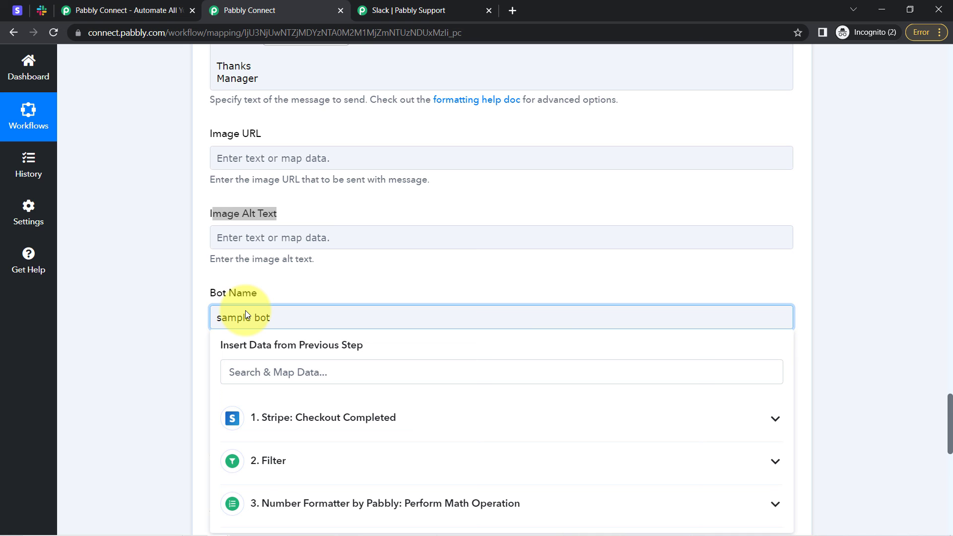
left_click(186, 311)
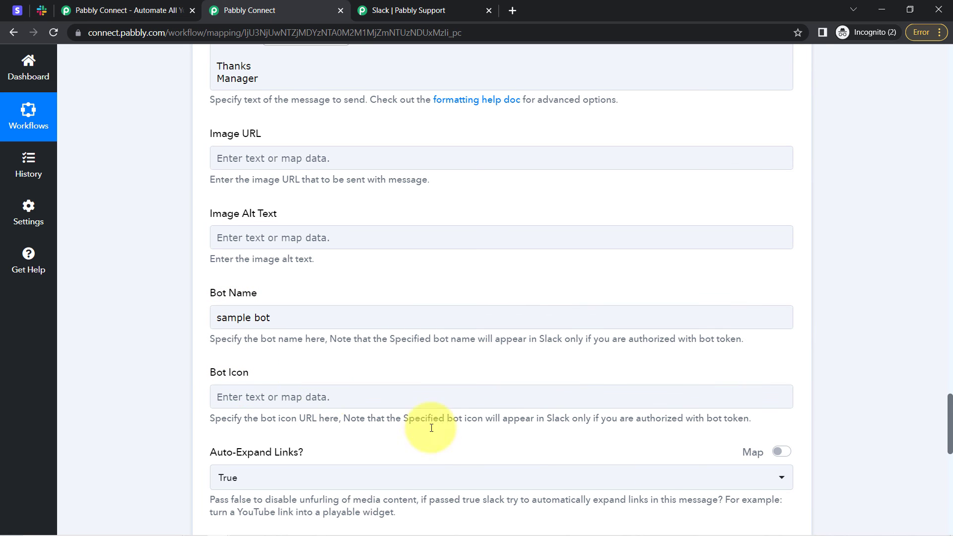
Save the Slack Send Channel Message action and send a test request
left_click_drag(949, 406, 946, 422)
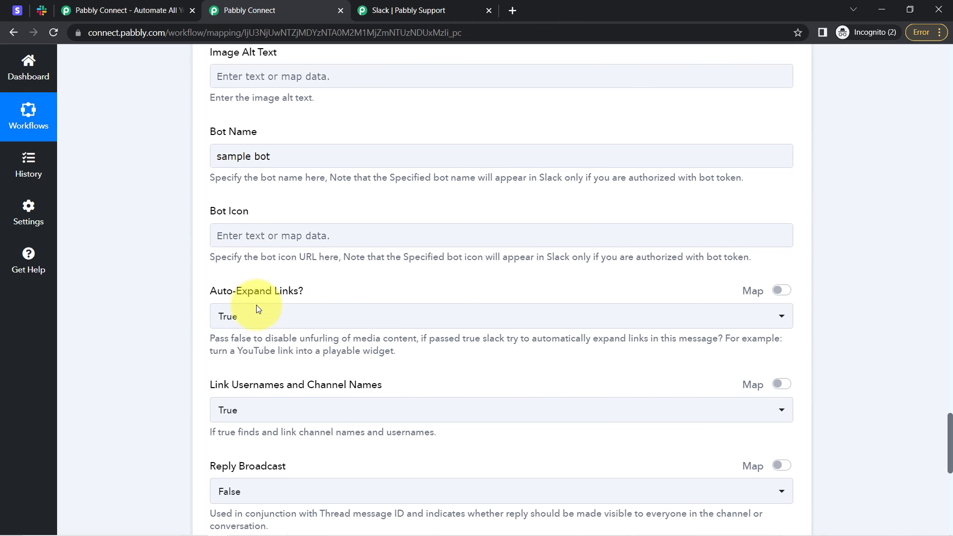
scroll(211, 377, "down", 1)
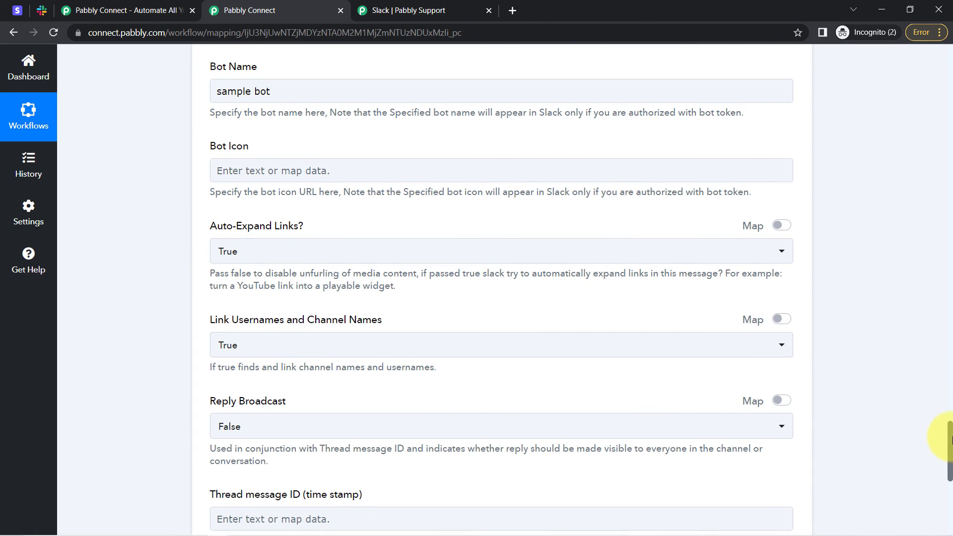
left_click_drag(949, 440, 948, 478)
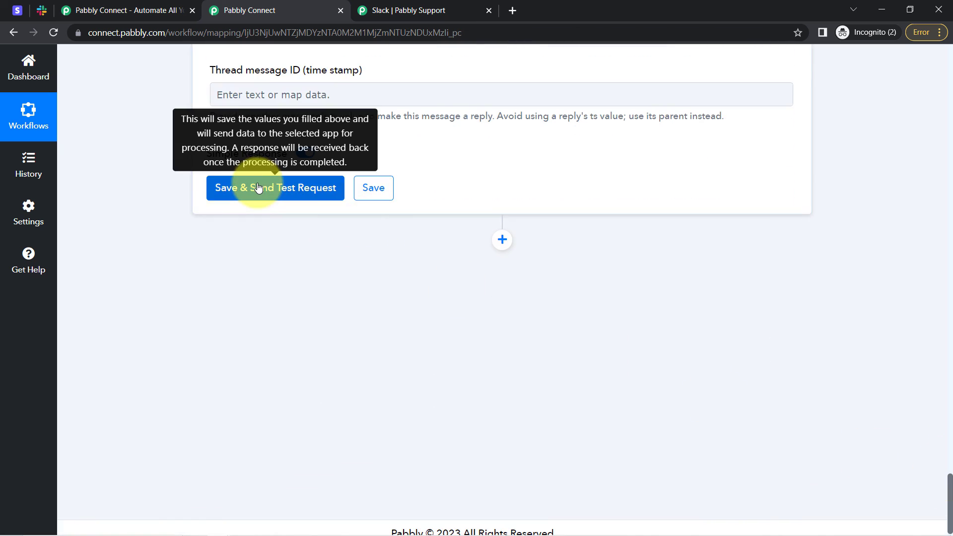
left_click(258, 187)
Switch to Slack and check the test message in the general channel for the customer details, amount and sign-off
left_click(41, 11)
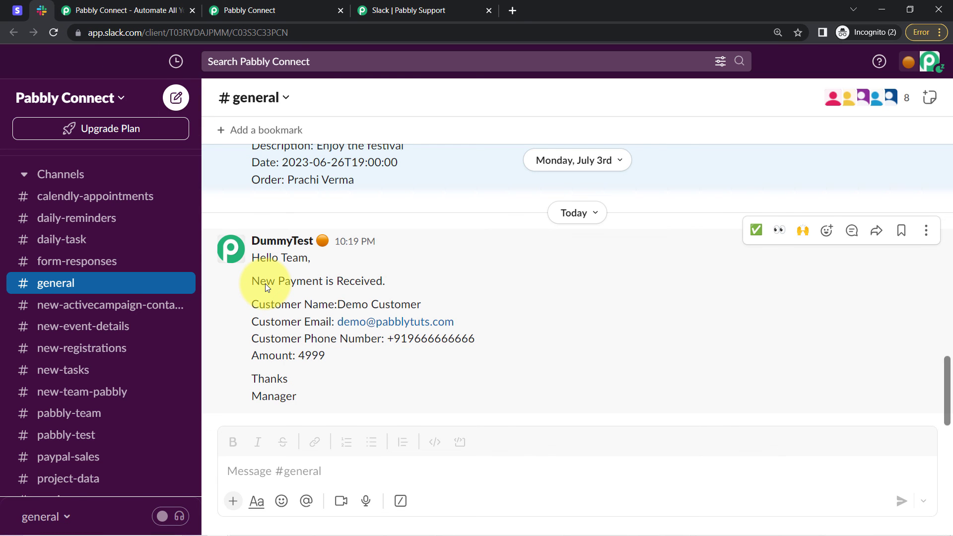
left_click(298, 9)
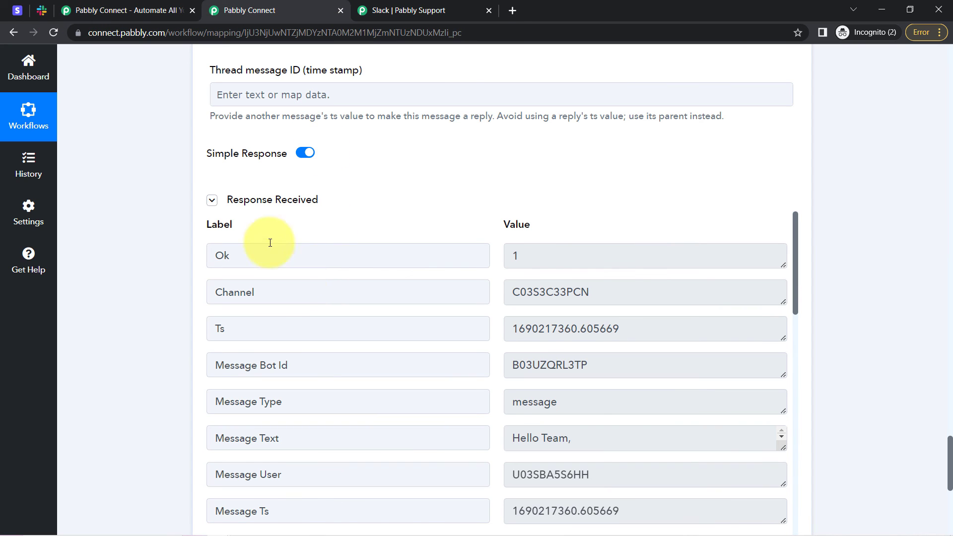
left_click(42, 10)
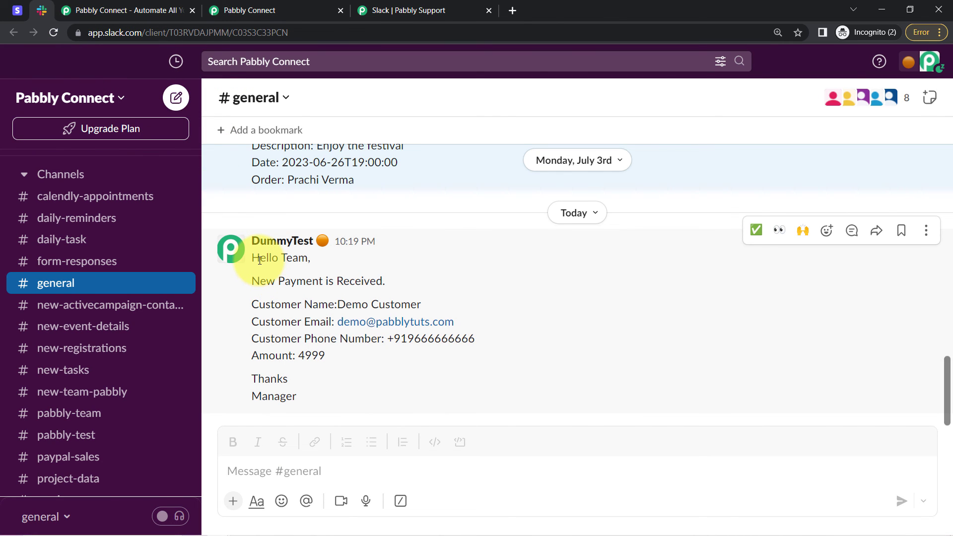
left_click_drag(259, 260, 337, 288)
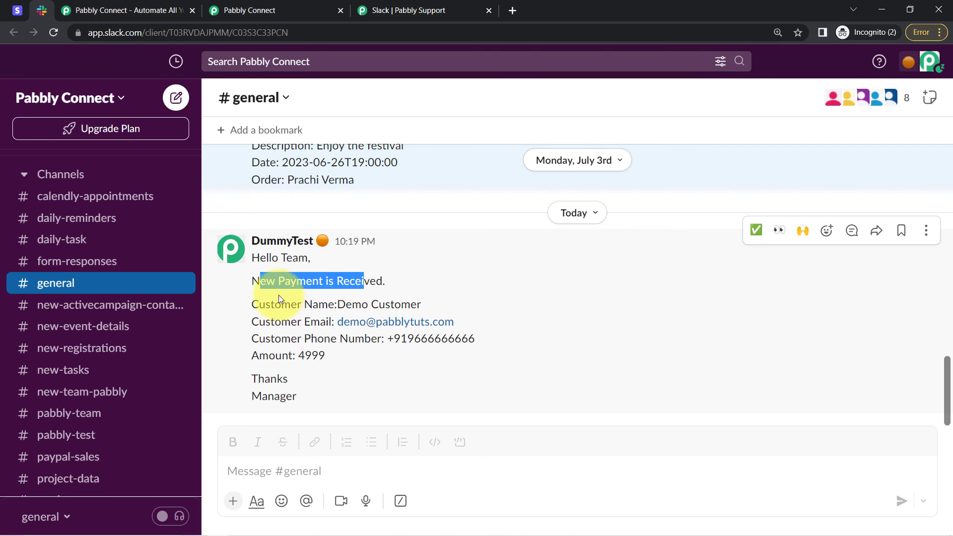
left_click_drag(252, 304, 395, 307)
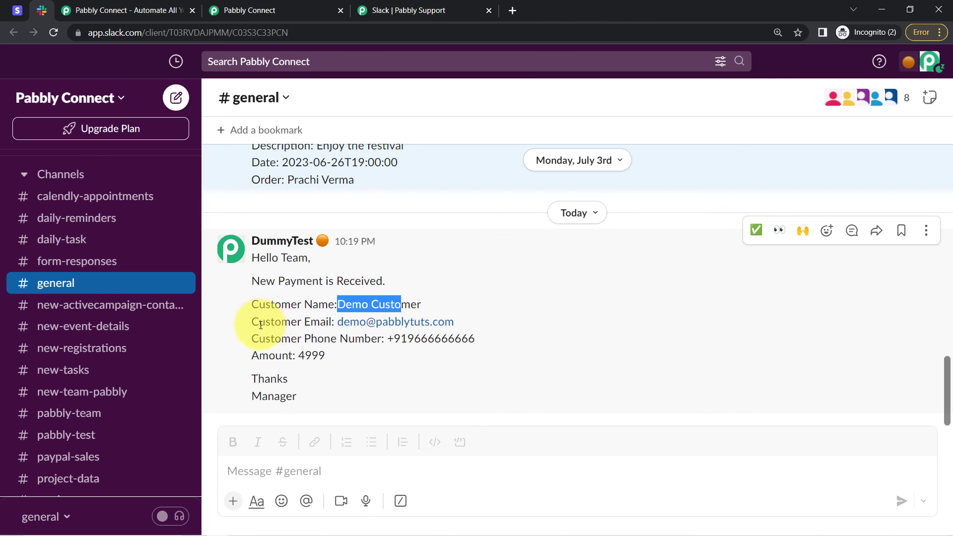
left_click_drag(259, 321, 454, 338)
left_click(329, 349)
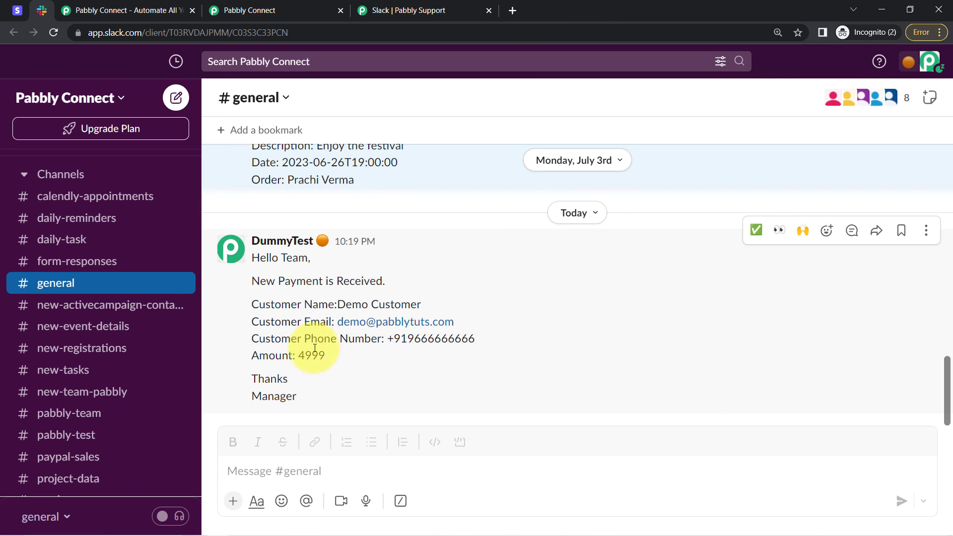
left_click_drag(265, 360, 325, 359)
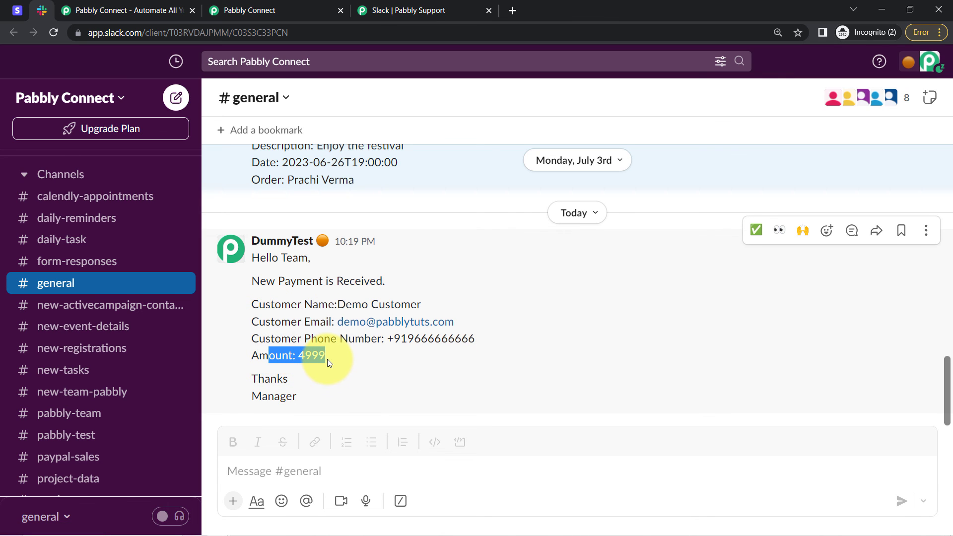
left_click_drag(265, 380, 297, 397)
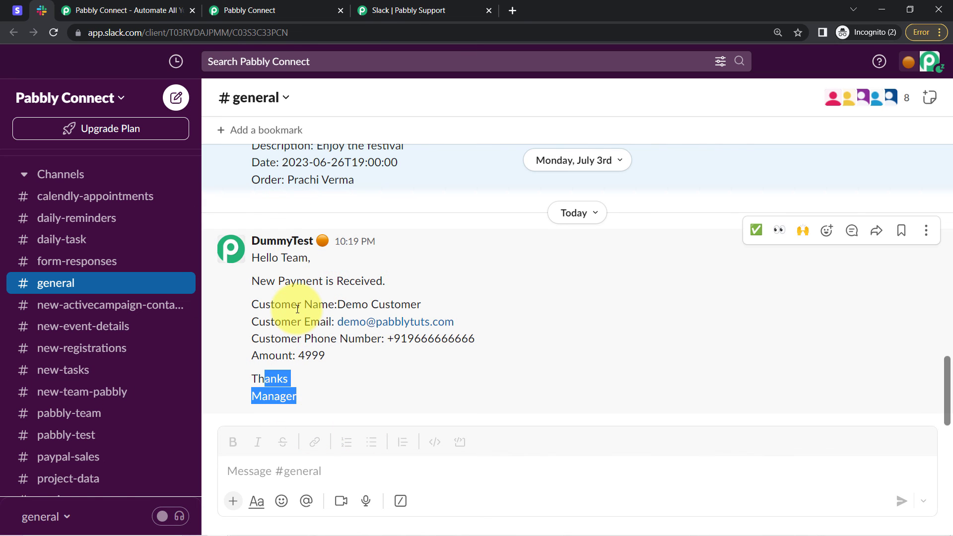
Close the Slack Pabbly Support page, return to the Pabbly Connect workflow and collapse the Slack action's received response
left_click(489, 10)
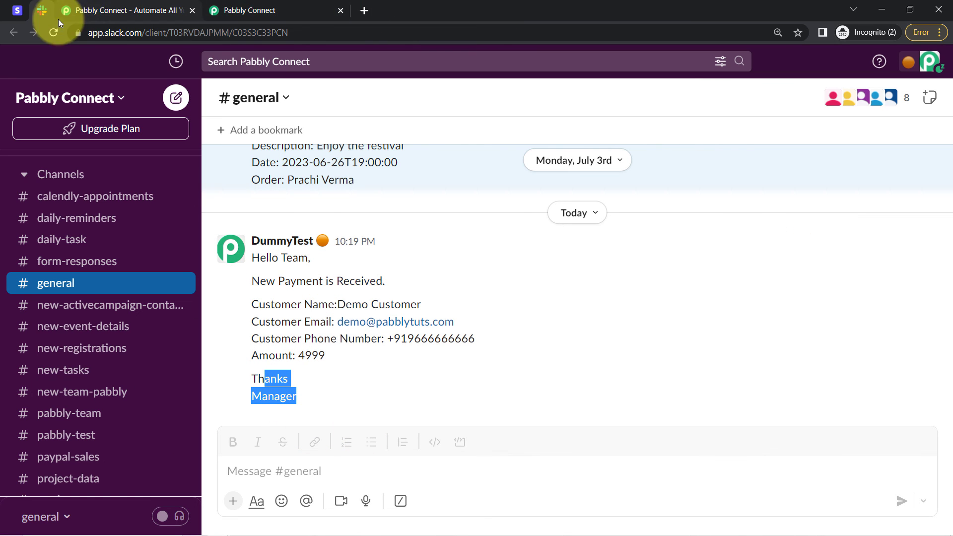
left_click(223, 10)
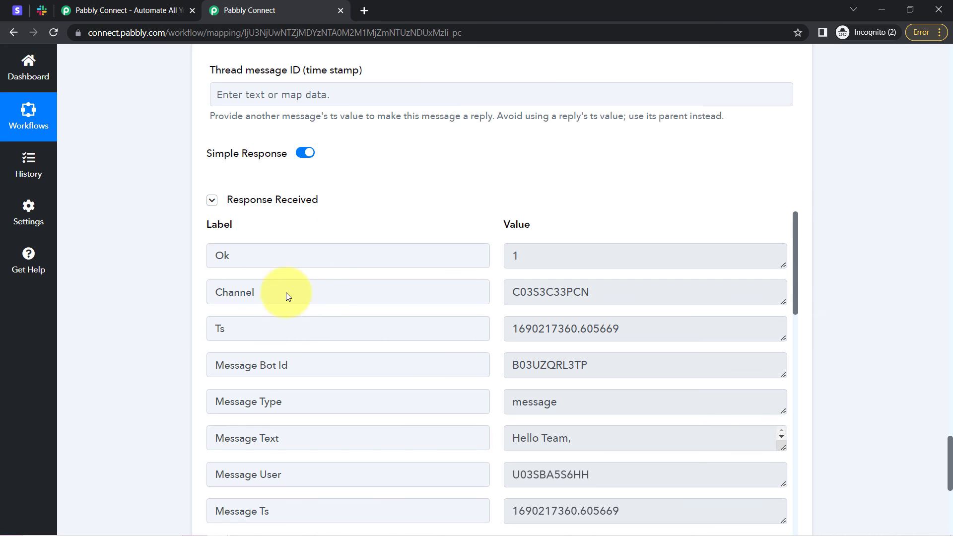
left_click(212, 199)
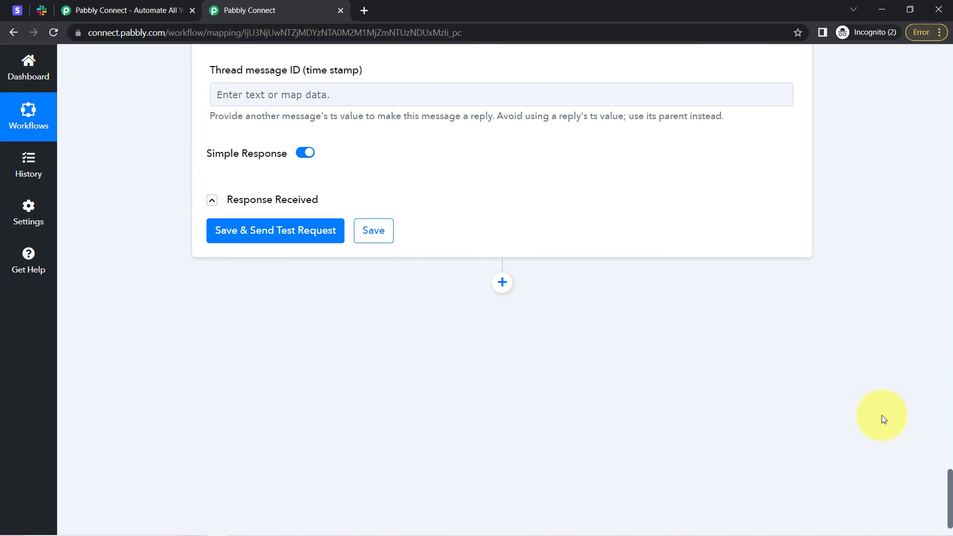
Collapse the Stripe trigger and the Filter, Number Formatter and Slack actions to review the whole workflow
left_click_drag(949, 480, 938, 36)
left_click(324, 239)
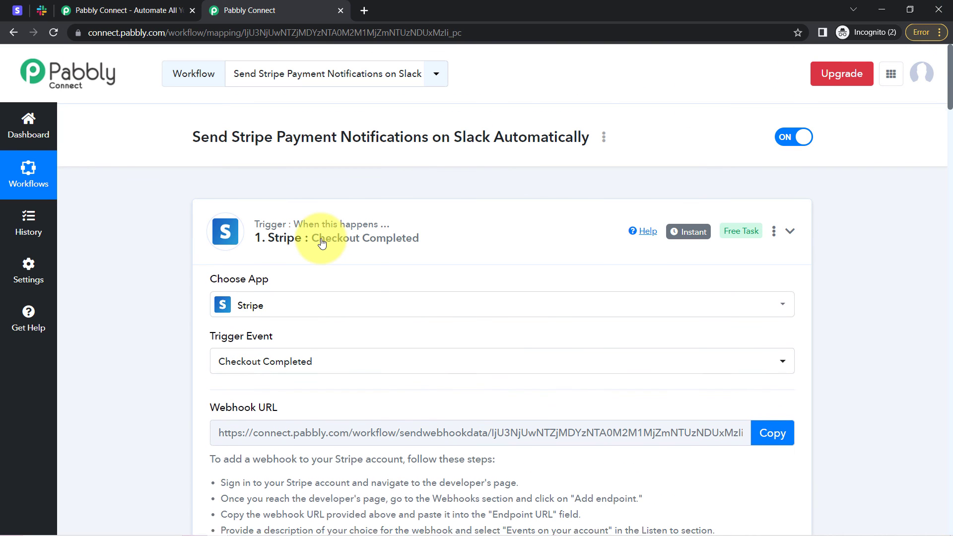
left_click(303, 368)
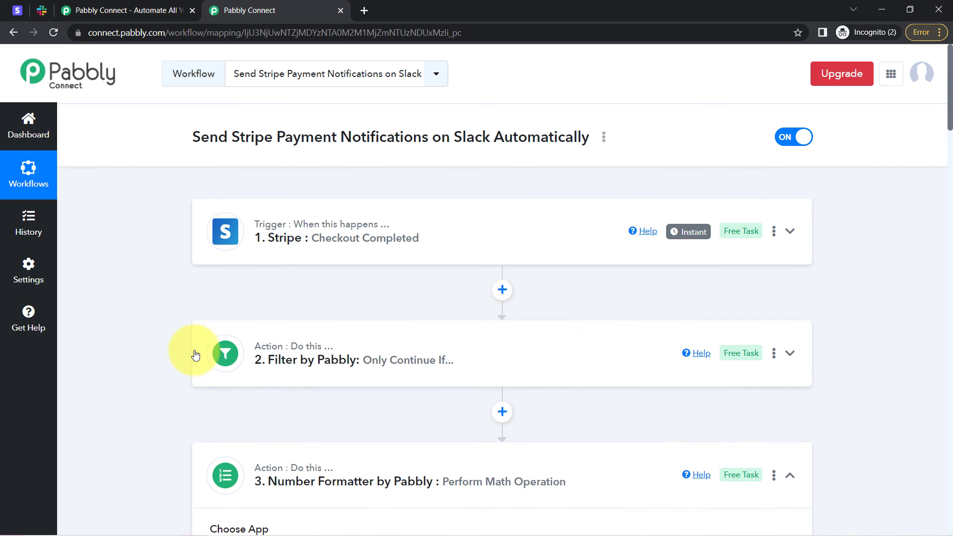
scroll(183, 355, "down", 5)
left_click(299, 236)
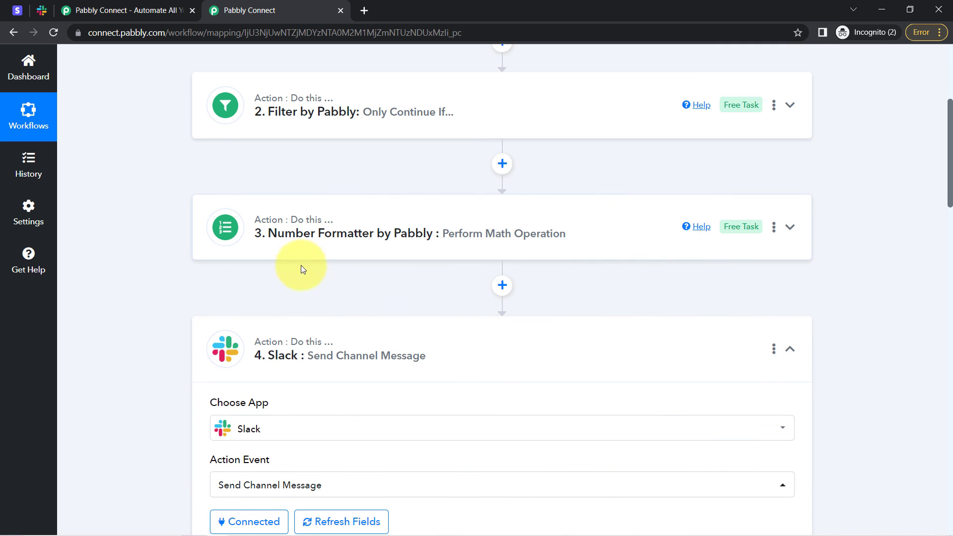
left_click(285, 331)
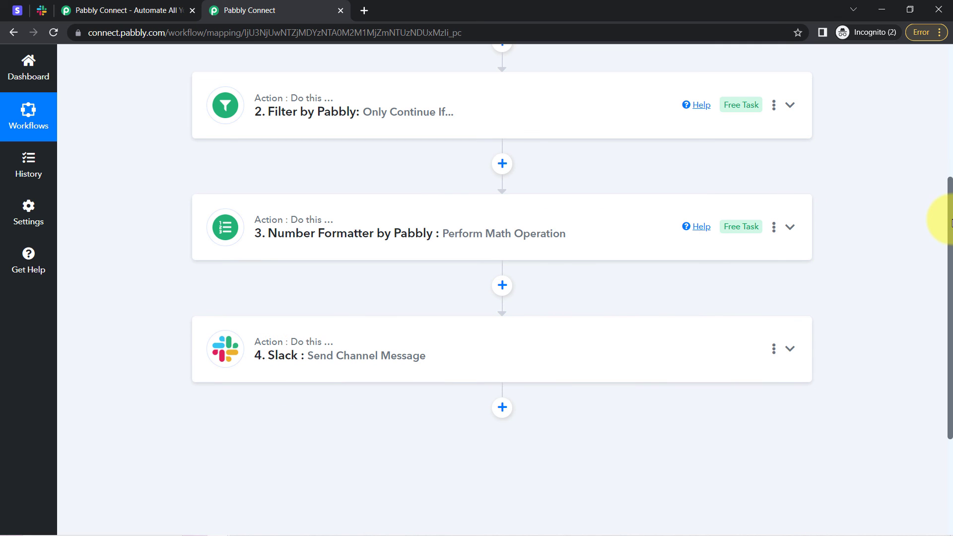
left_click_drag(950, 221, 821, 21)
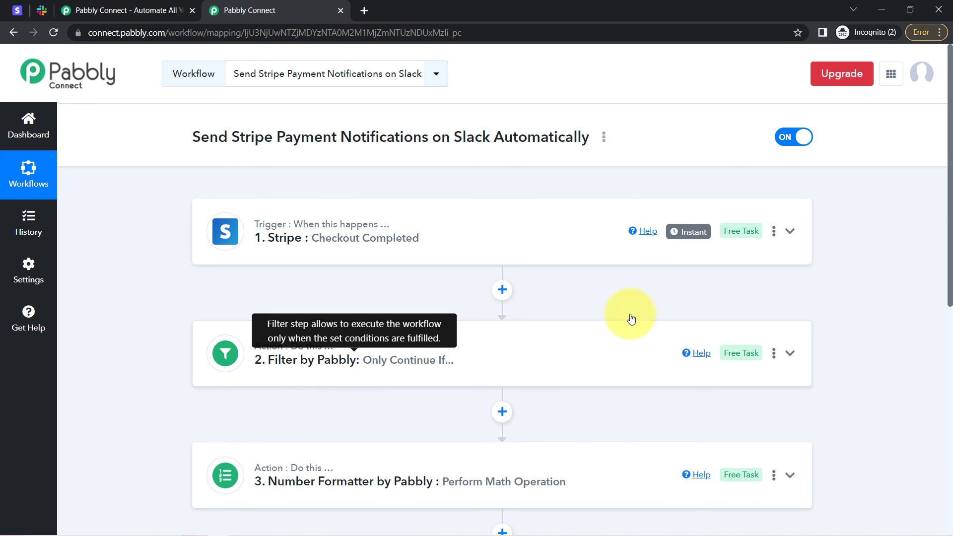
left_click_drag(948, 178, 845, 103)
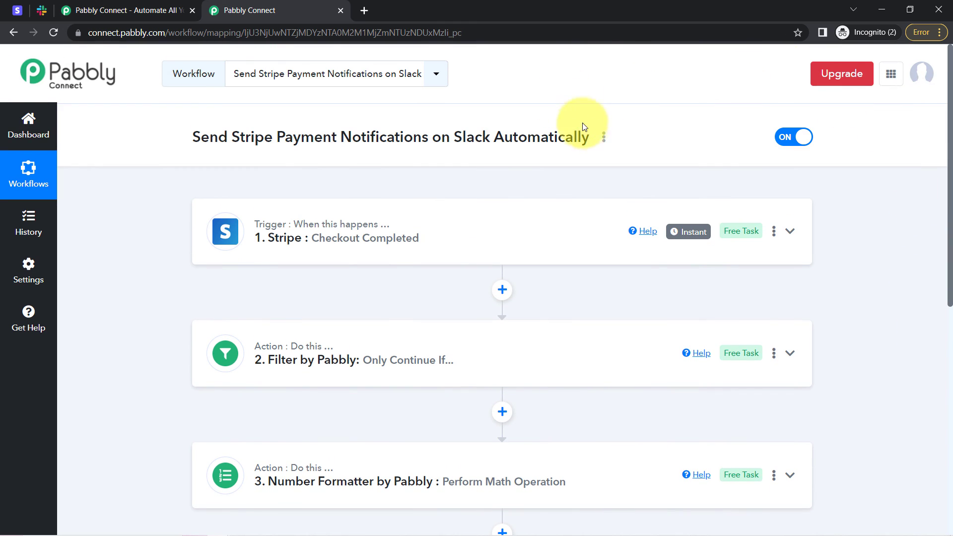
Copy the workflow's share link and close the sharing dialog
left_click(604, 142)
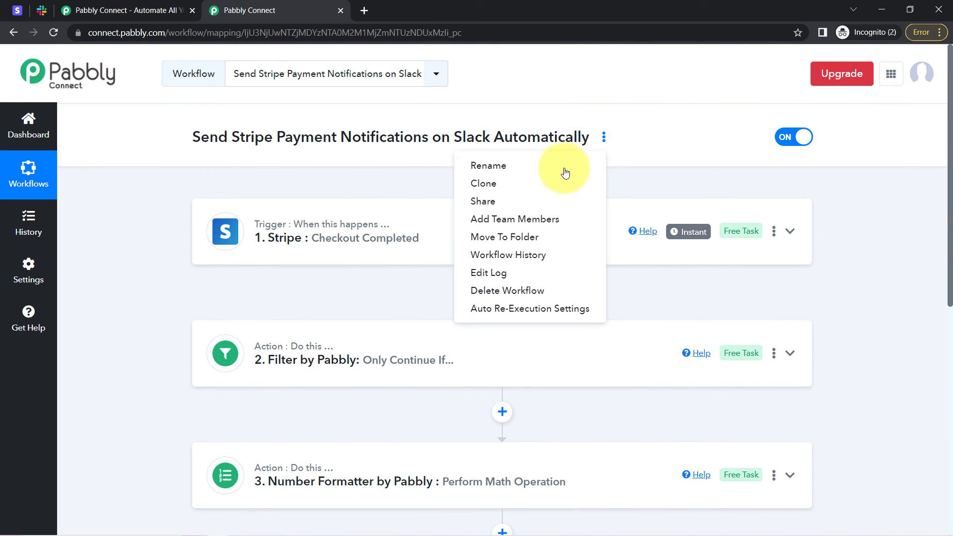
left_click(475, 198)
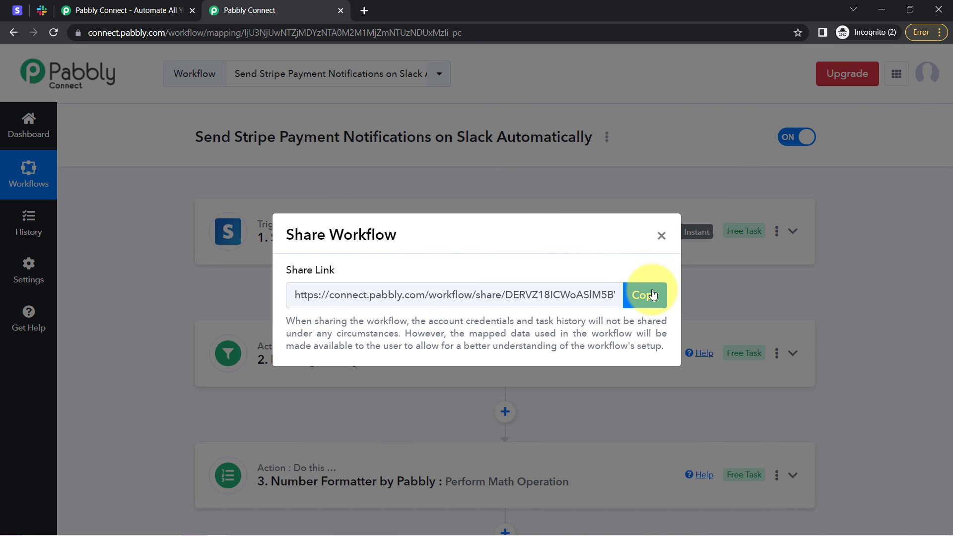
left_click(652, 294)
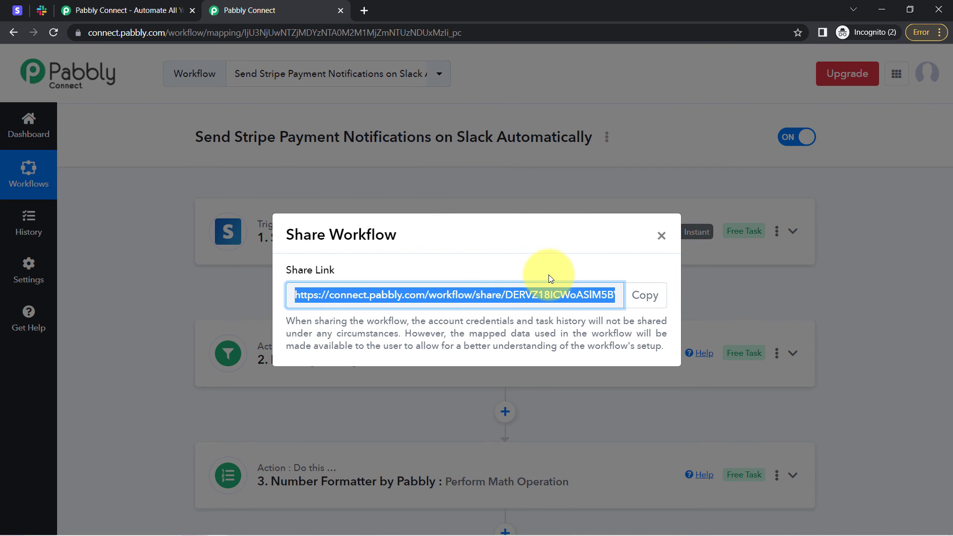
left_click(661, 239)
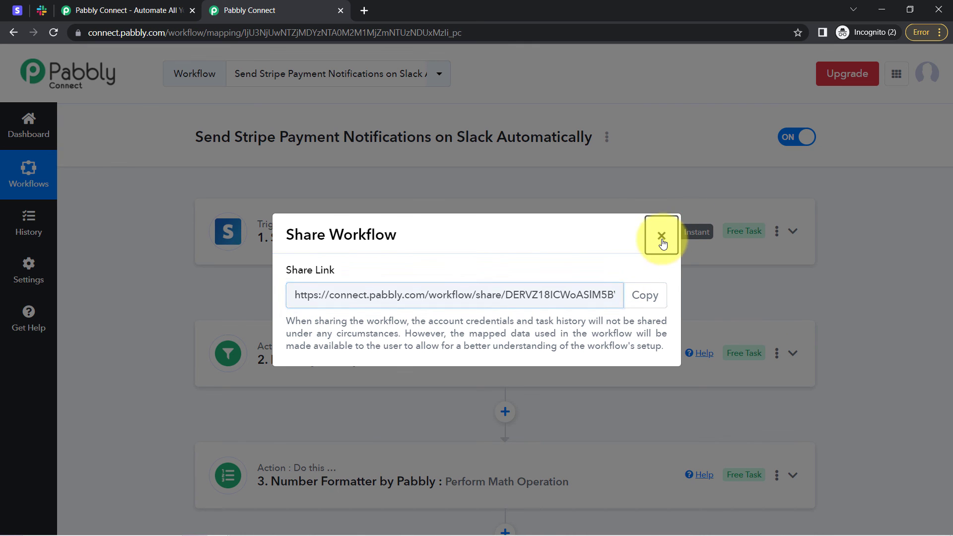